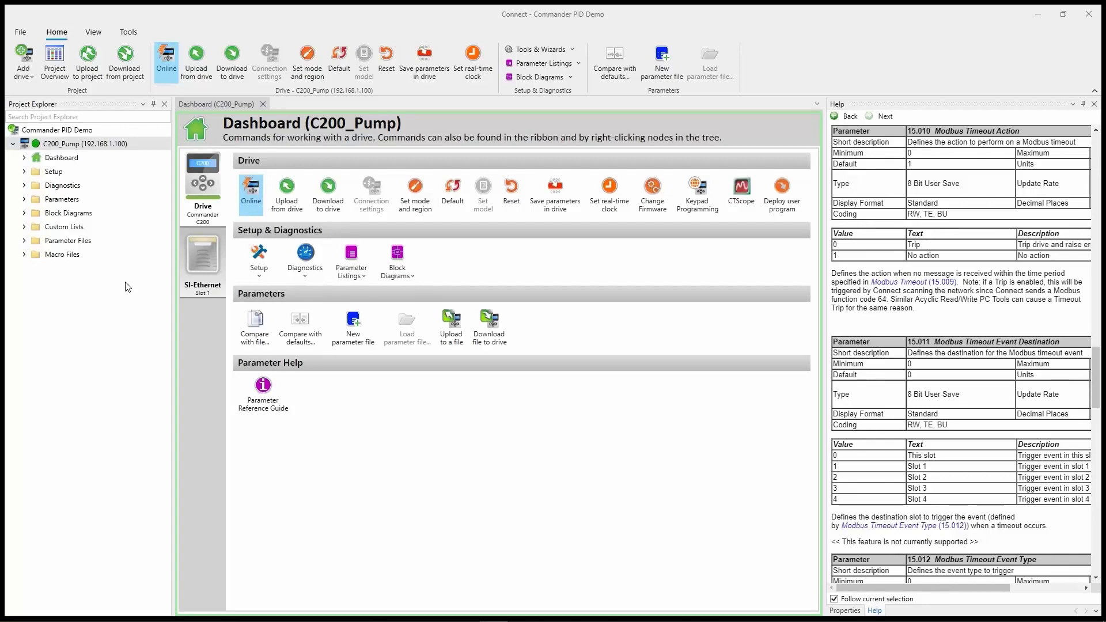
Open the Menu 00 : Quick Setup parameter listing of the C200_Pump drive
click(59, 145)
click(24, 200)
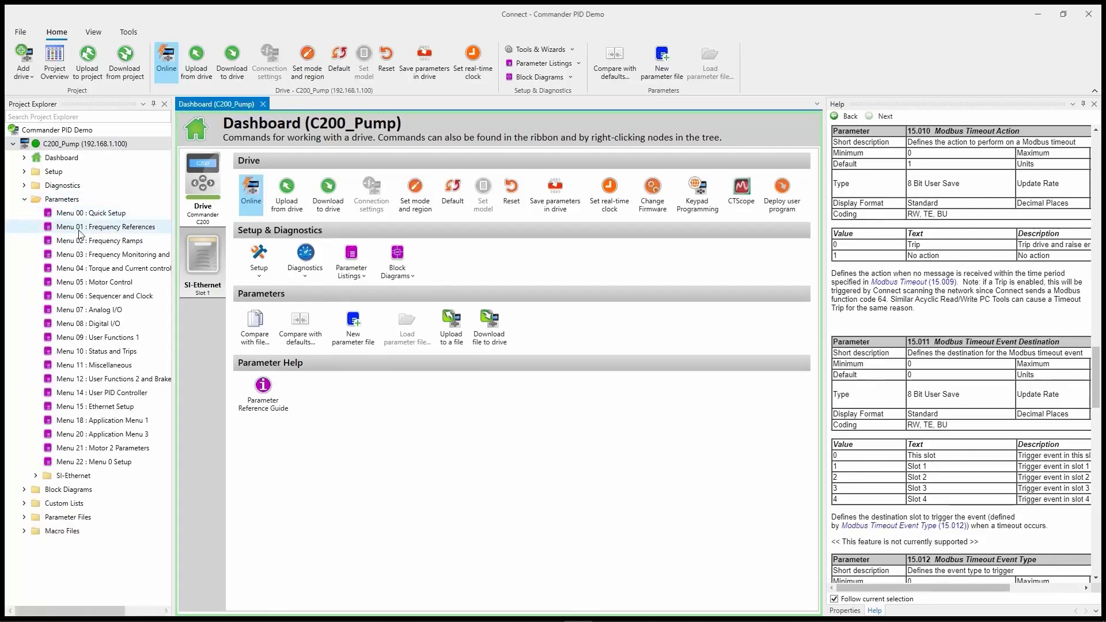
click(103, 213)
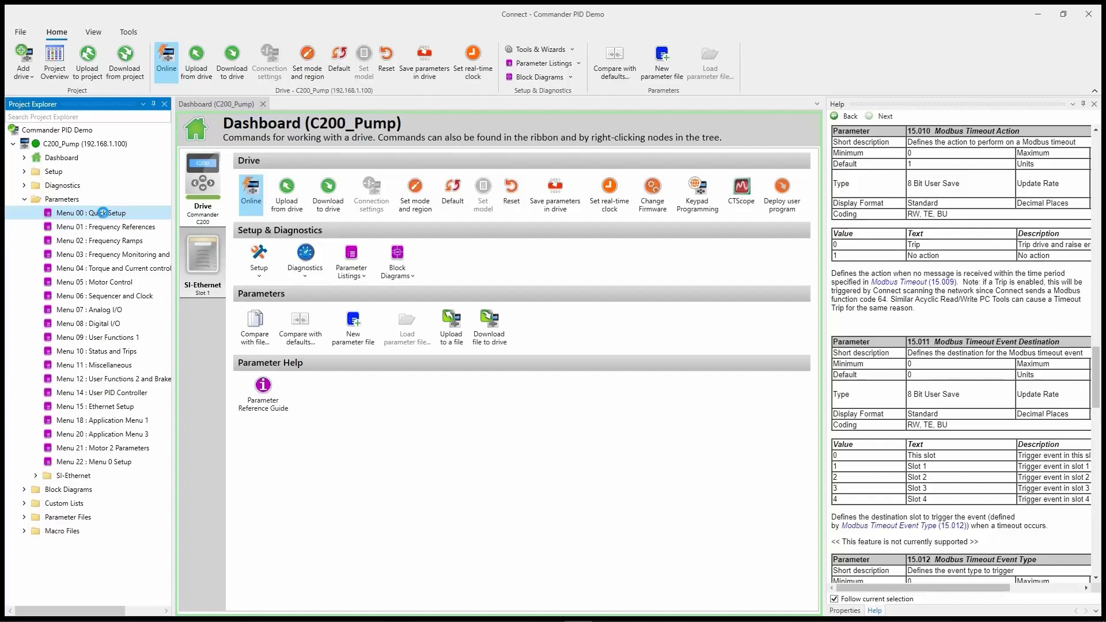
double_click(102, 212)
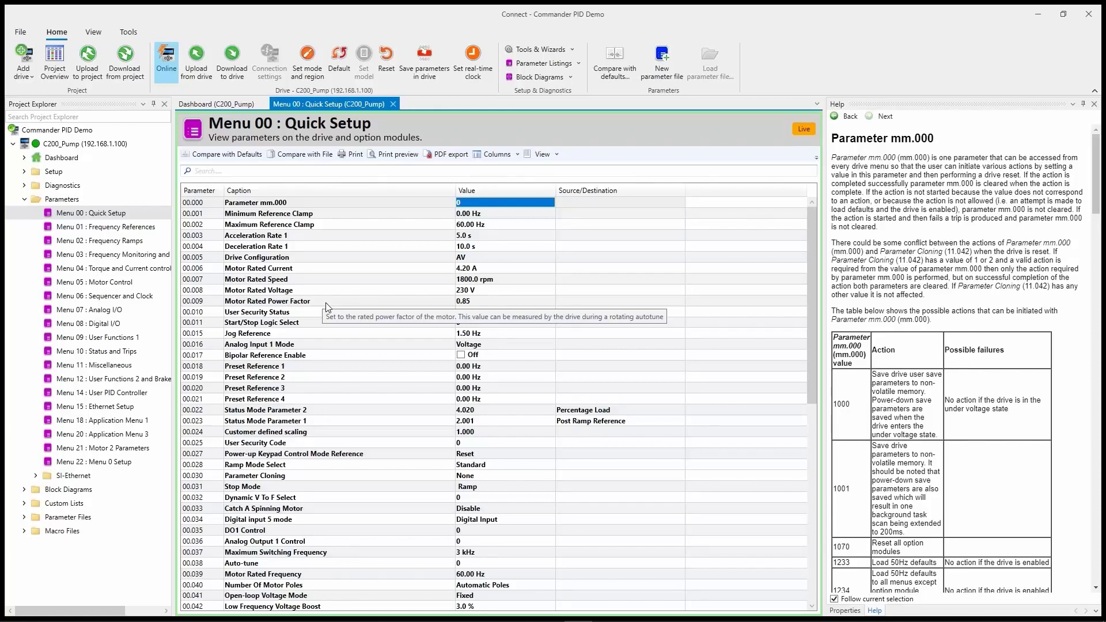
Set Motor Rated Current (00.006) to 0.6 A in the Quick Setup menu
click(268, 270)
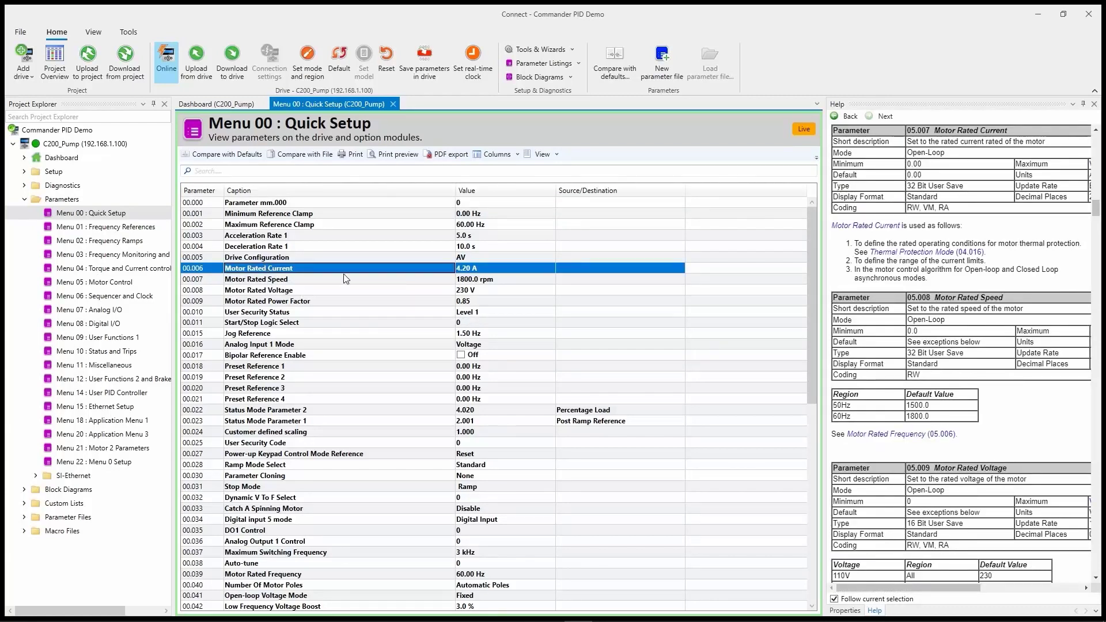
click(472, 270)
click(471, 272)
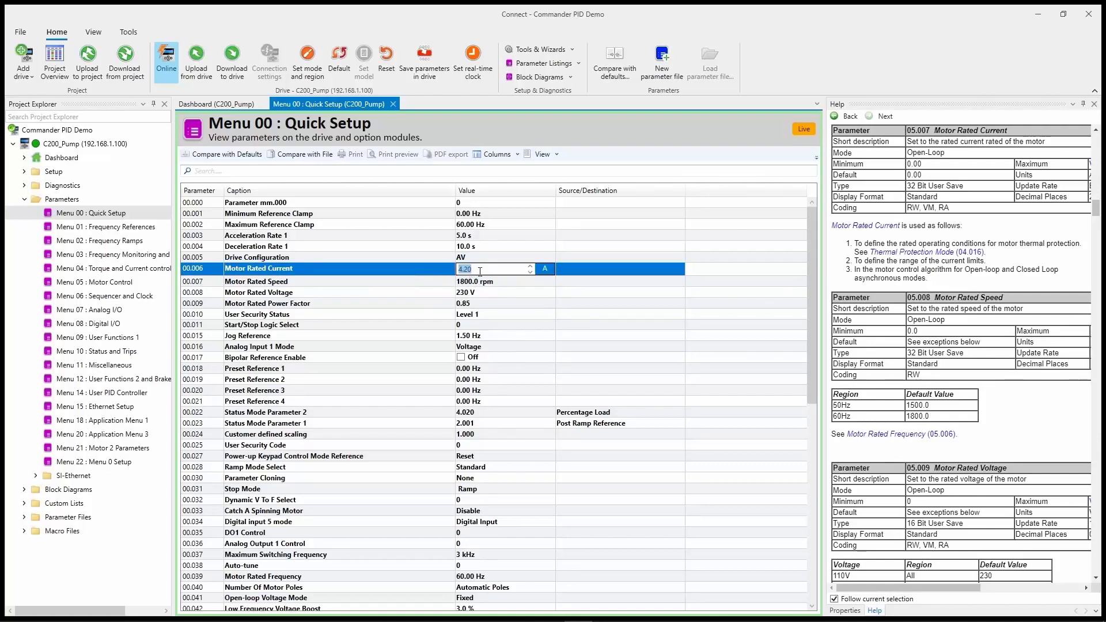
text(0.6)
key(Return)
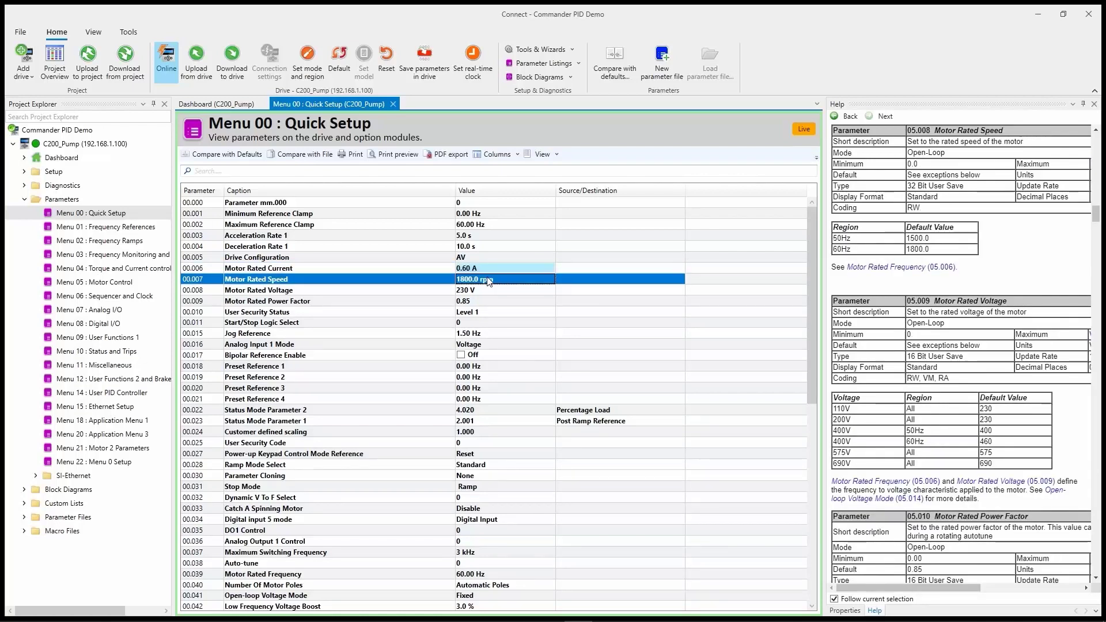
Set Motor Rated Speed (00.007) to 1710 rpm
click(487, 278)
text(1)
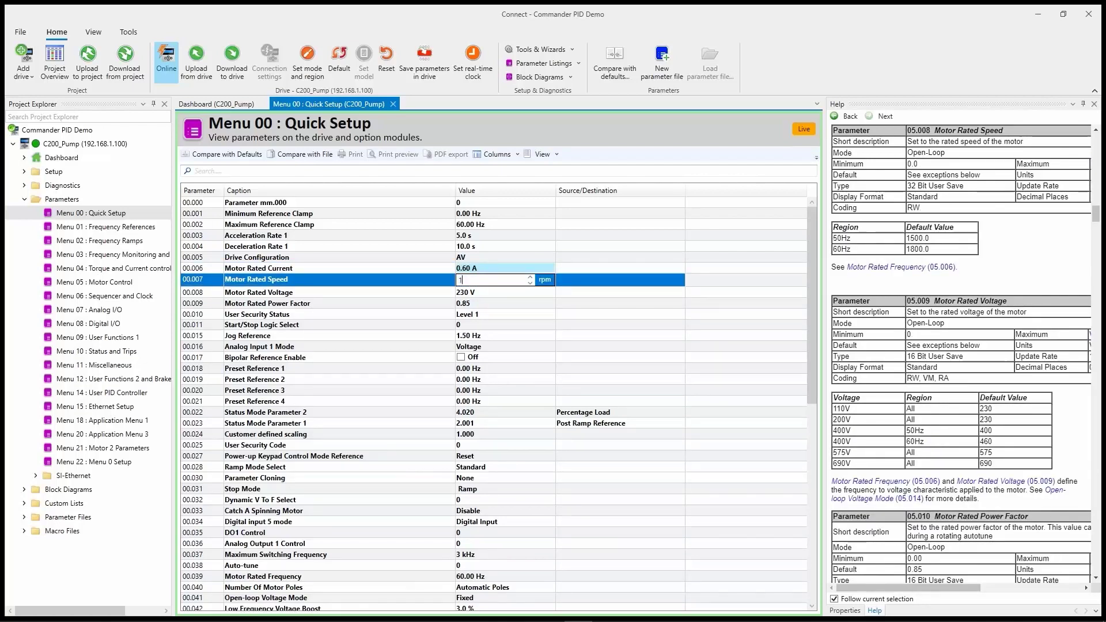
text(710)
key(Return)
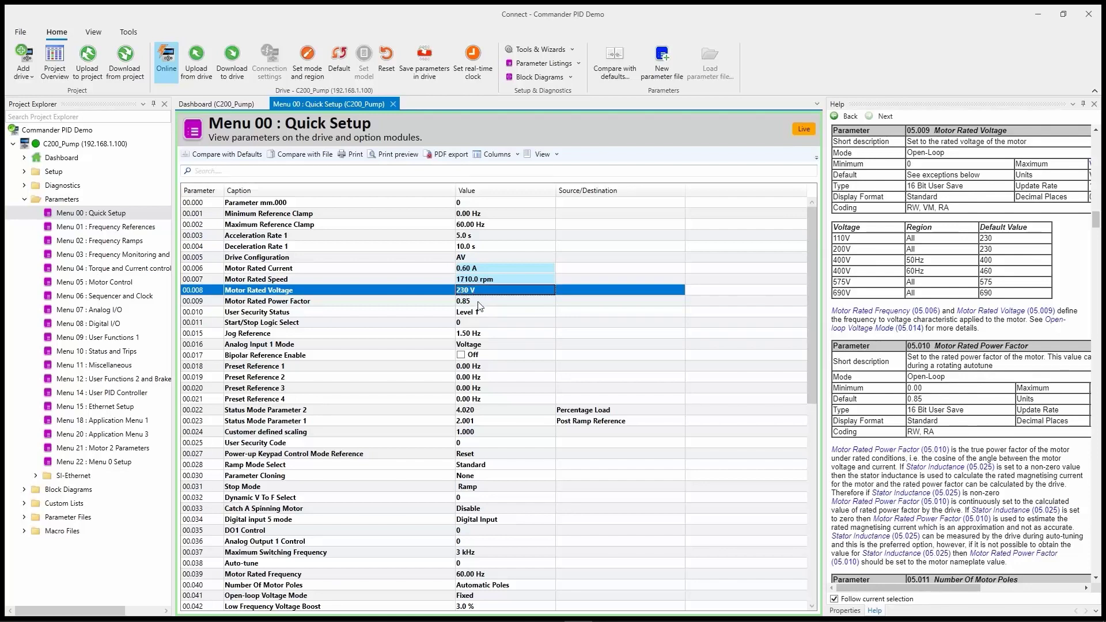
Set Motor Rated Power Factor (00.009) to 0.60
double_click(478, 301)
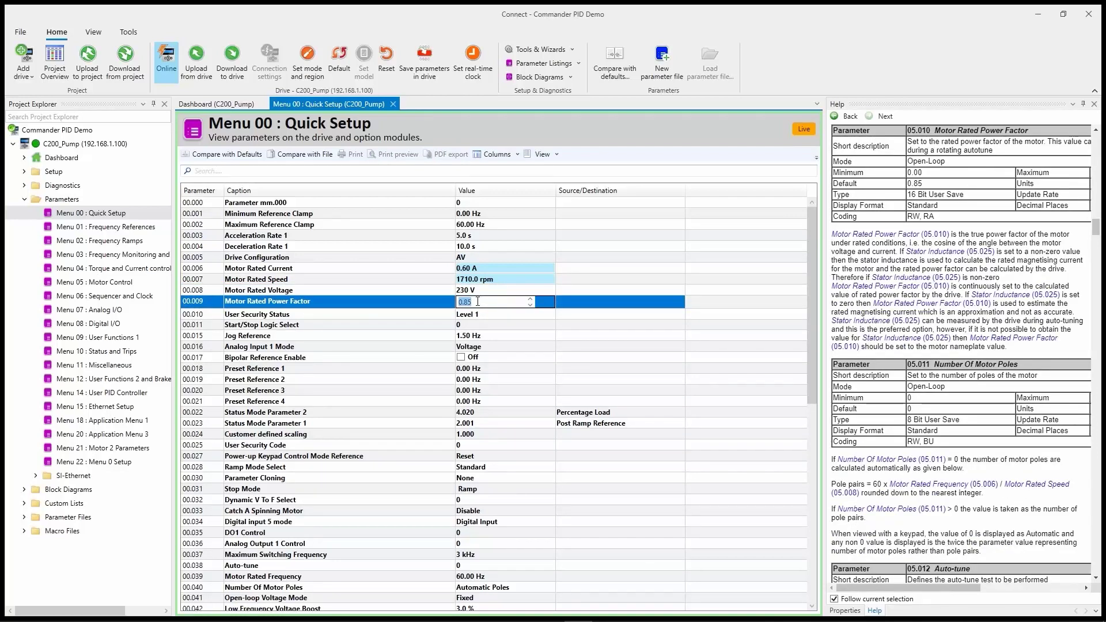
text(0)
key(Return)
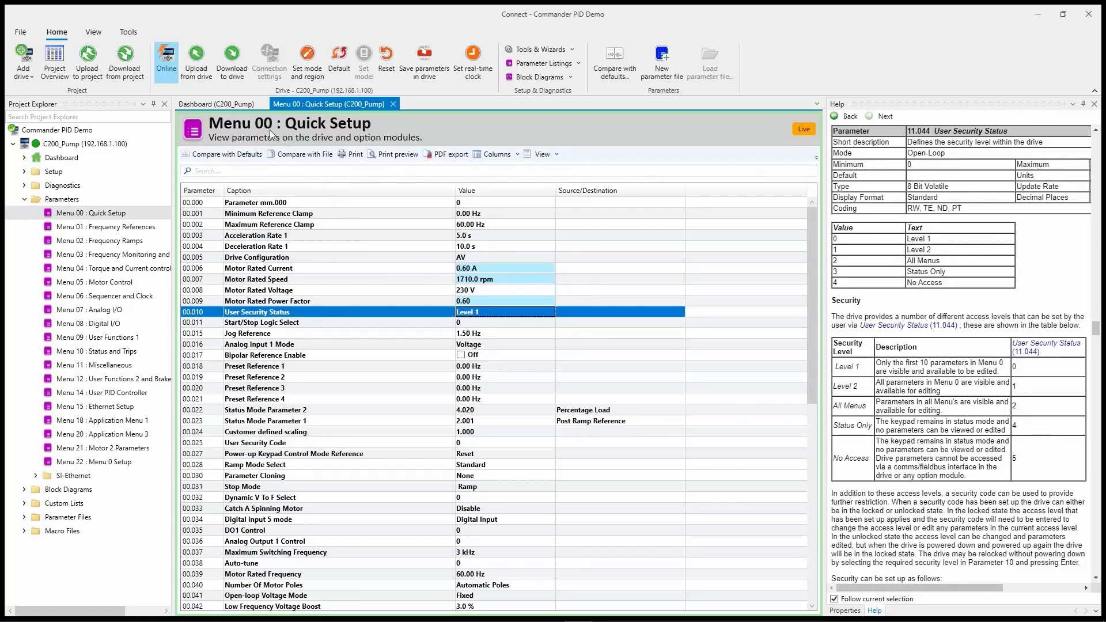
Run a stationary autotune on the Motor 1 (menu 5) parameter set from the drive's Autotune wizard
click(241, 106)
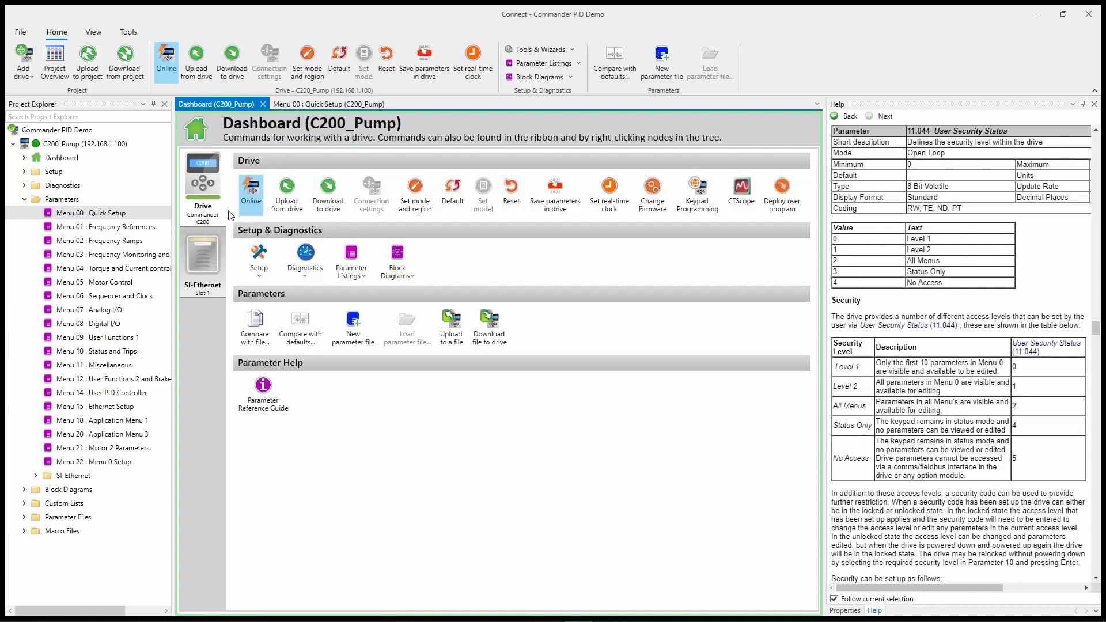
click(262, 278)
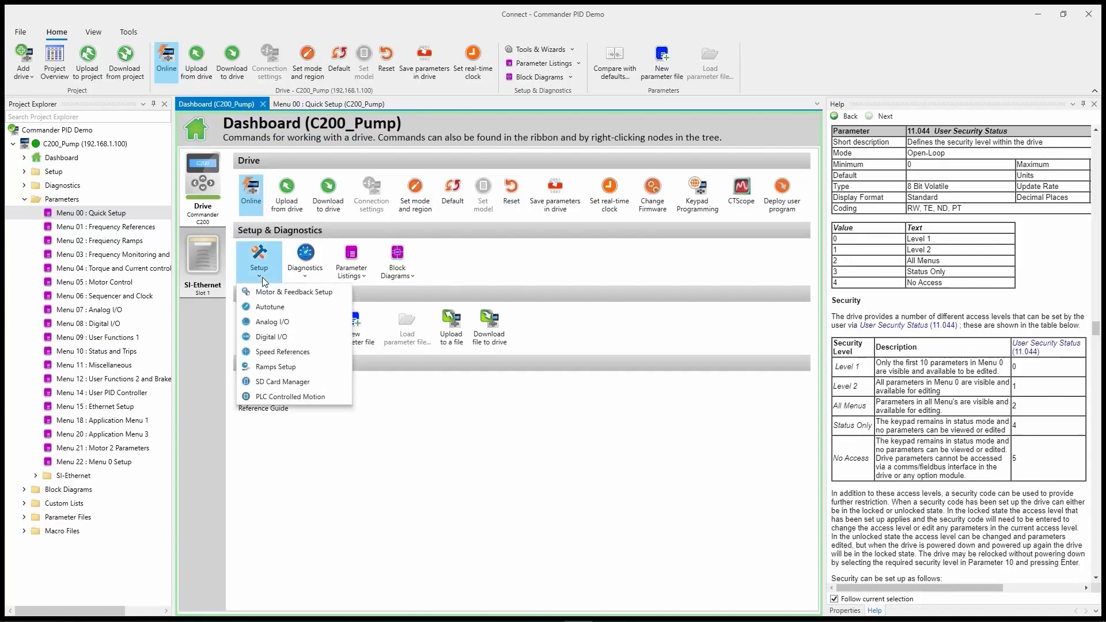
click(280, 309)
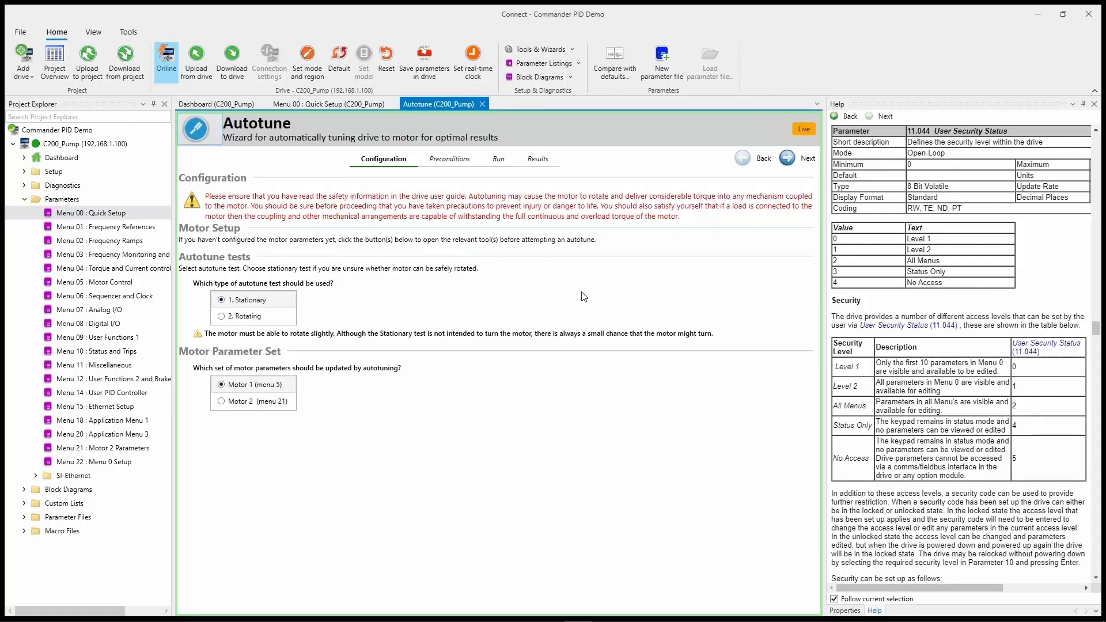
click(798, 159)
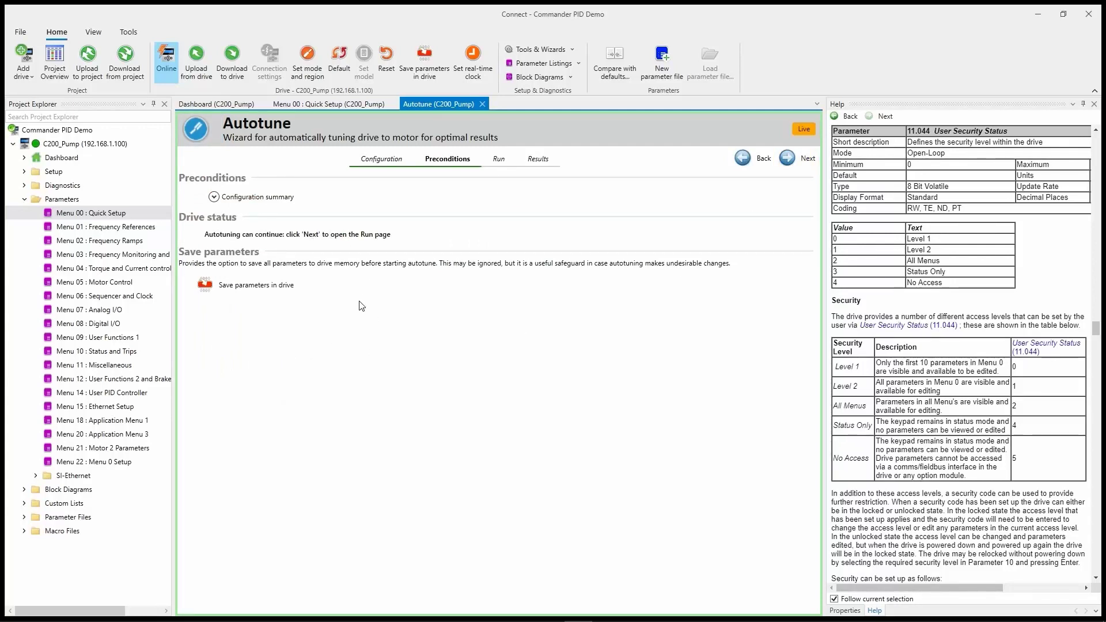
click(788, 159)
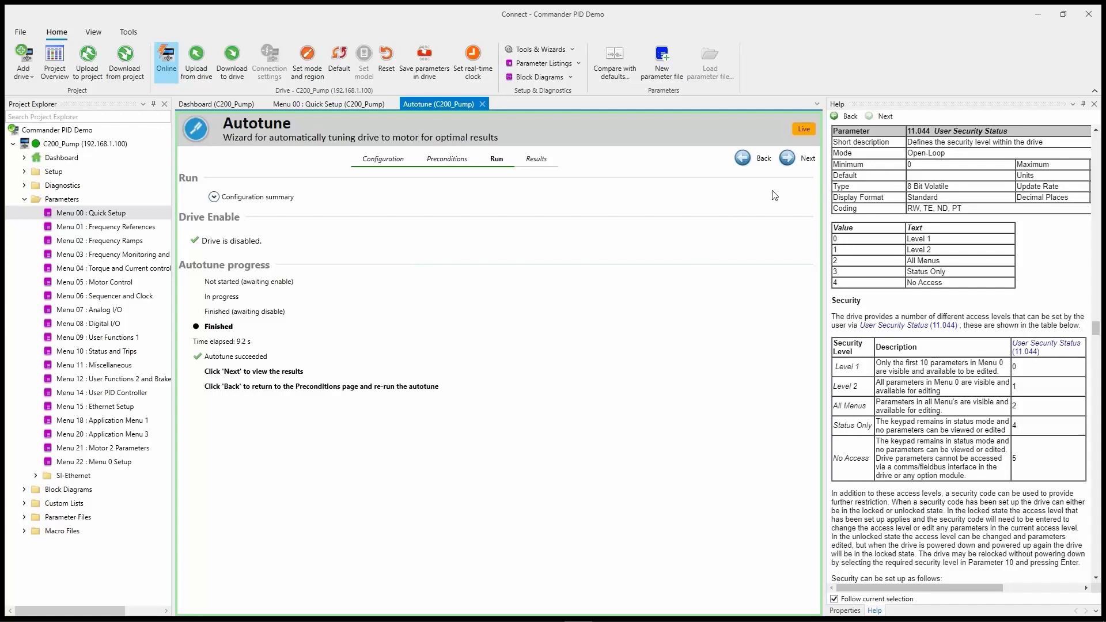
Save the parameters from the autotune results in the drive and close the Autotune wizard
click(805, 161)
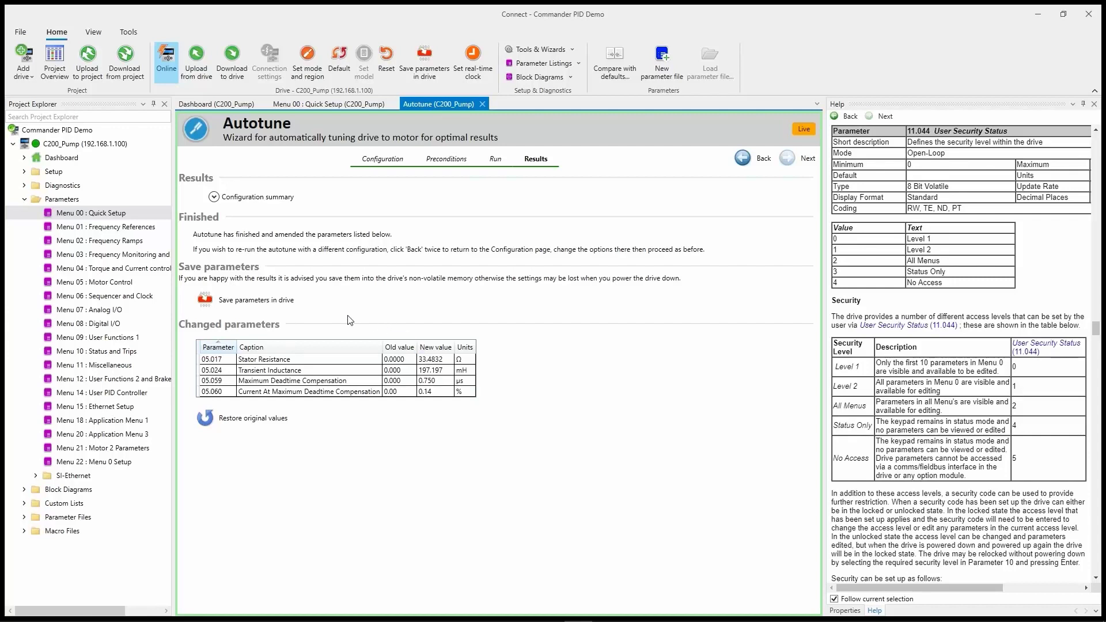
click(251, 307)
click(482, 104)
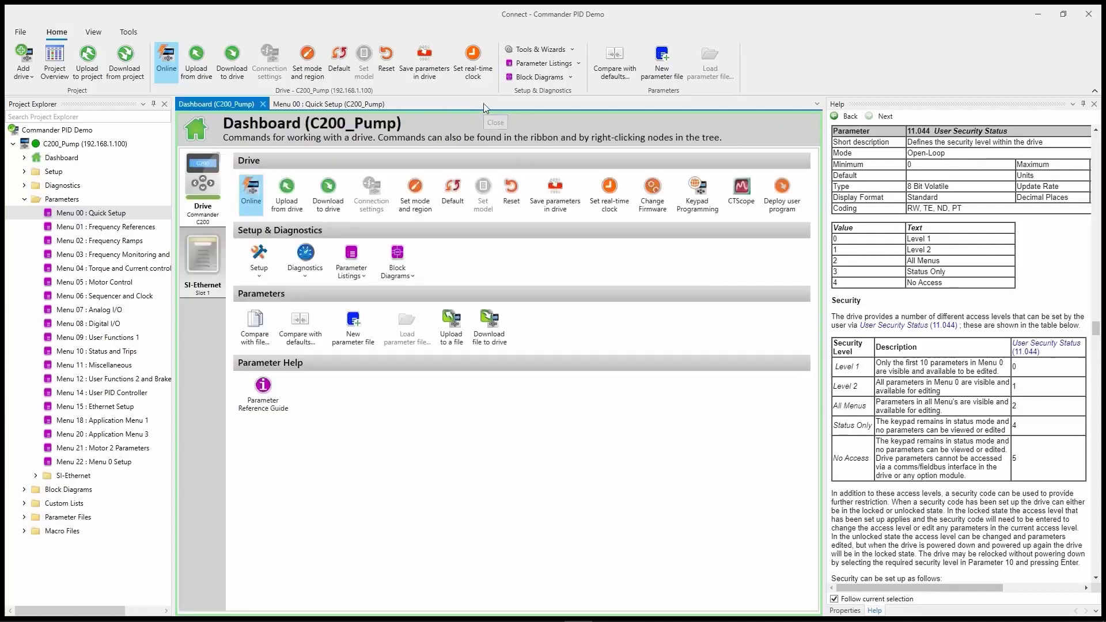
Return to the Quick Setup listing and set Drive Configuration (00.005) to Keypad
click(344, 104)
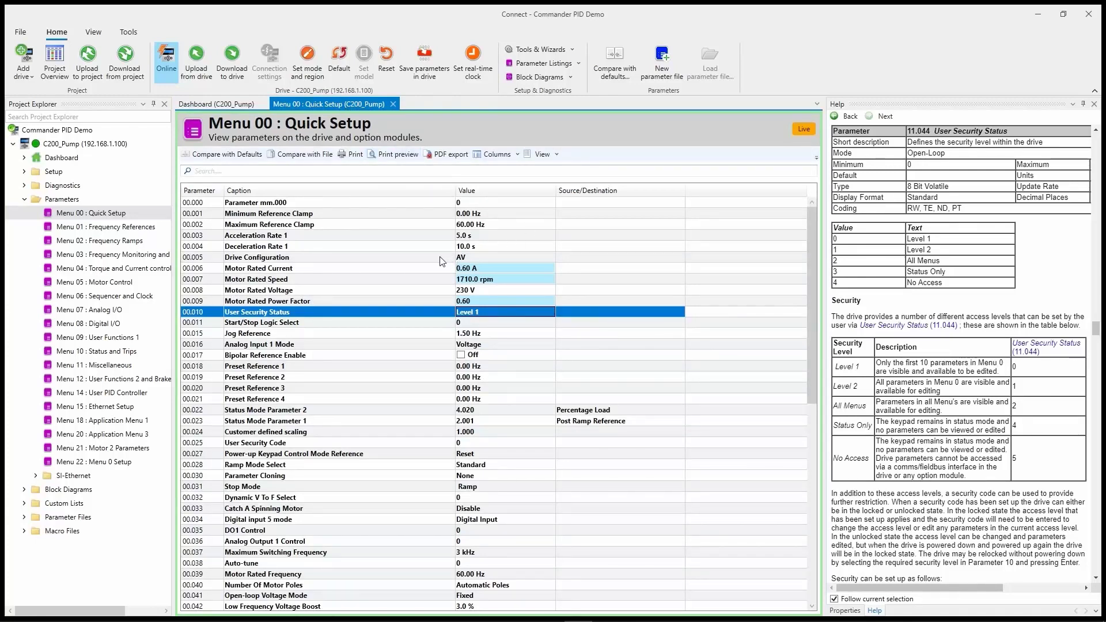
click(290, 261)
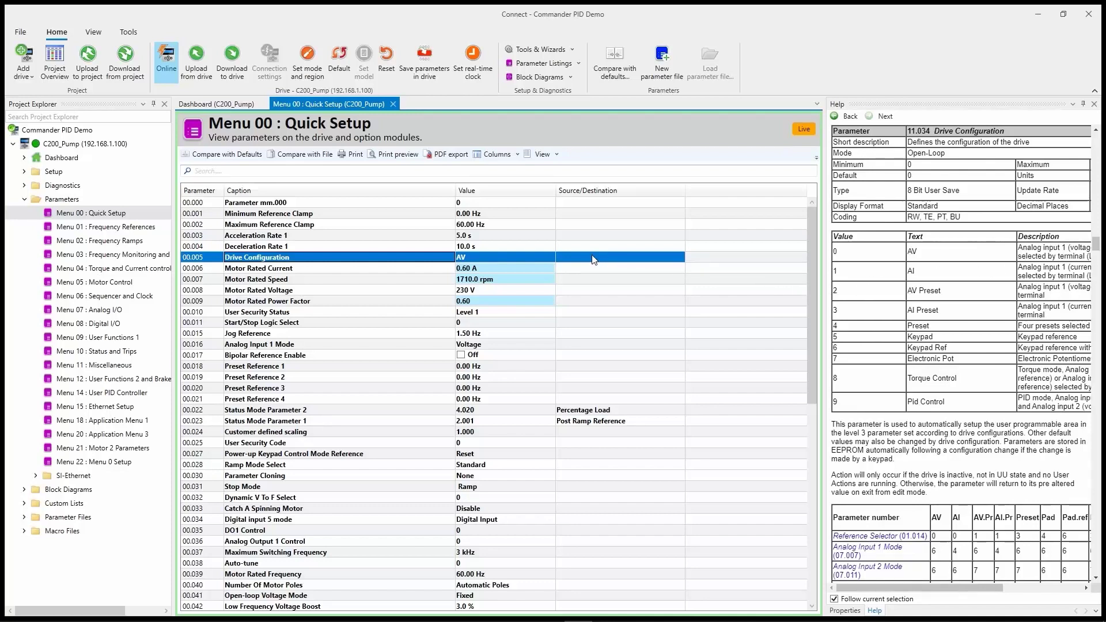
click(482, 257)
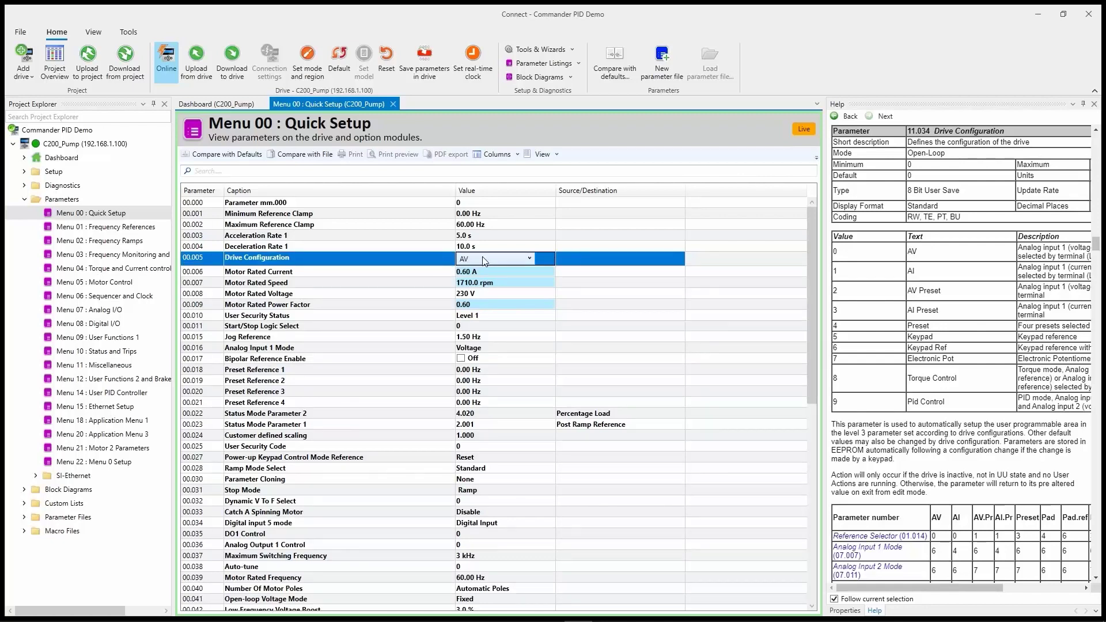
click(482, 259)
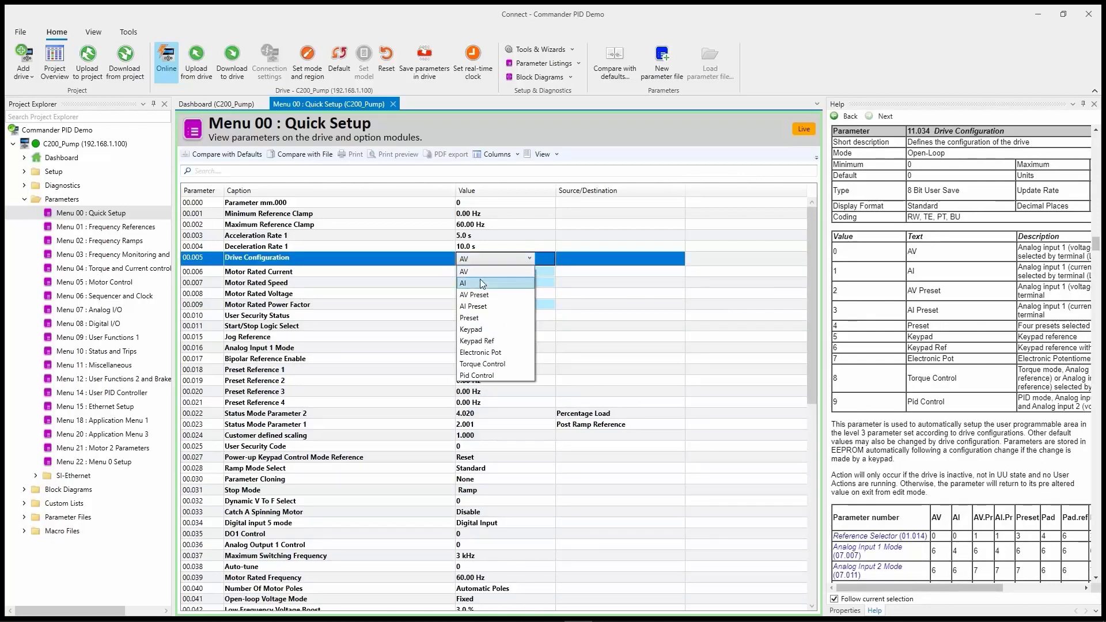
click(483, 330)
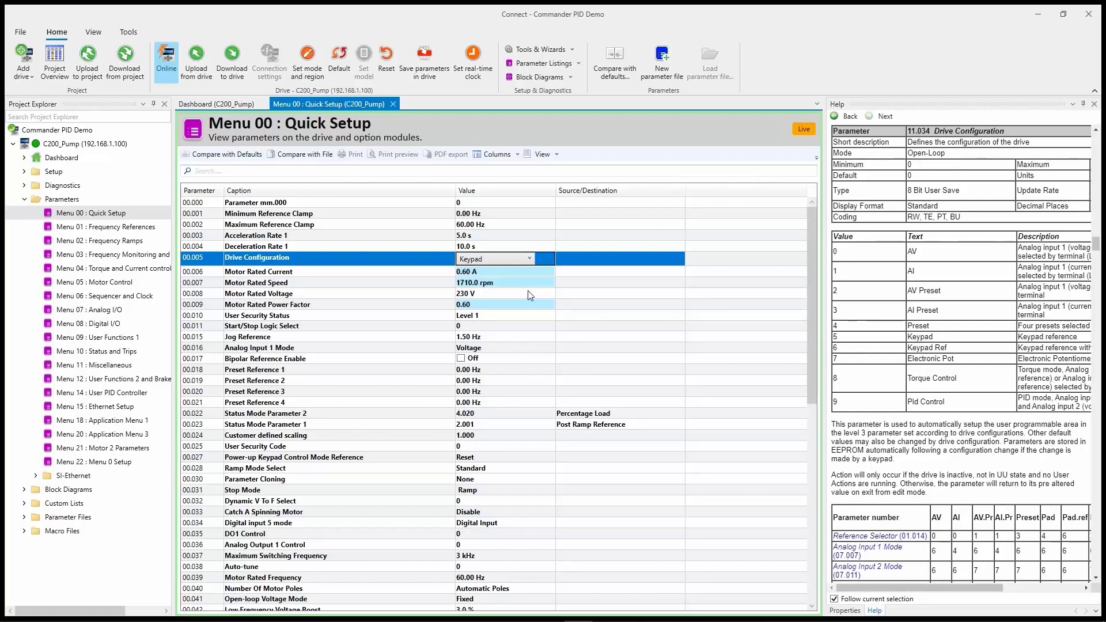
key(Return)
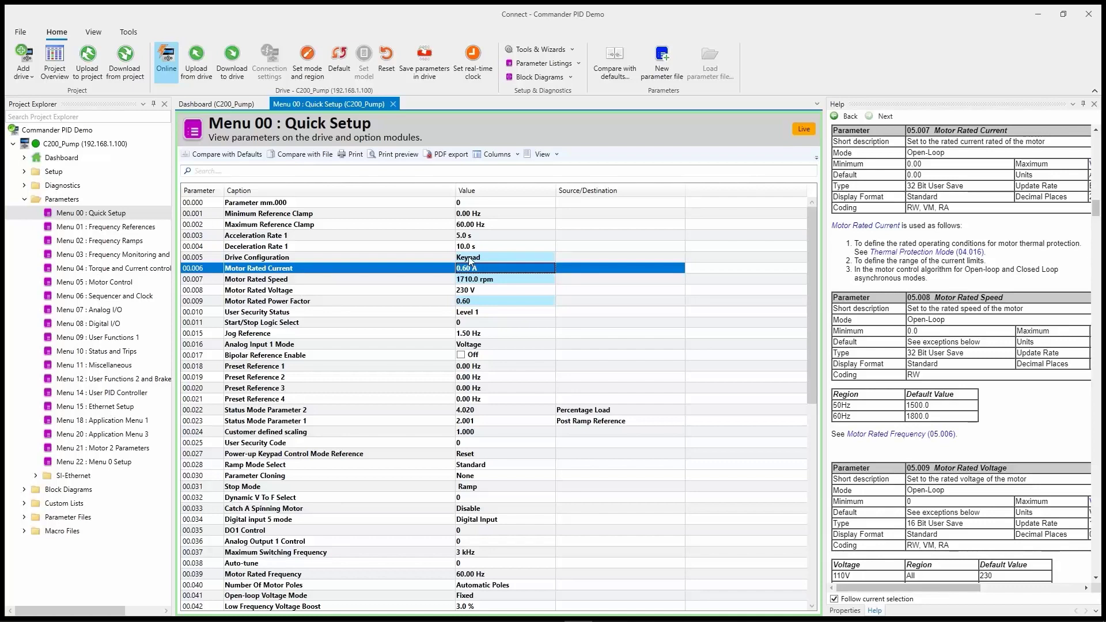
click(499, 257)
click(499, 259)
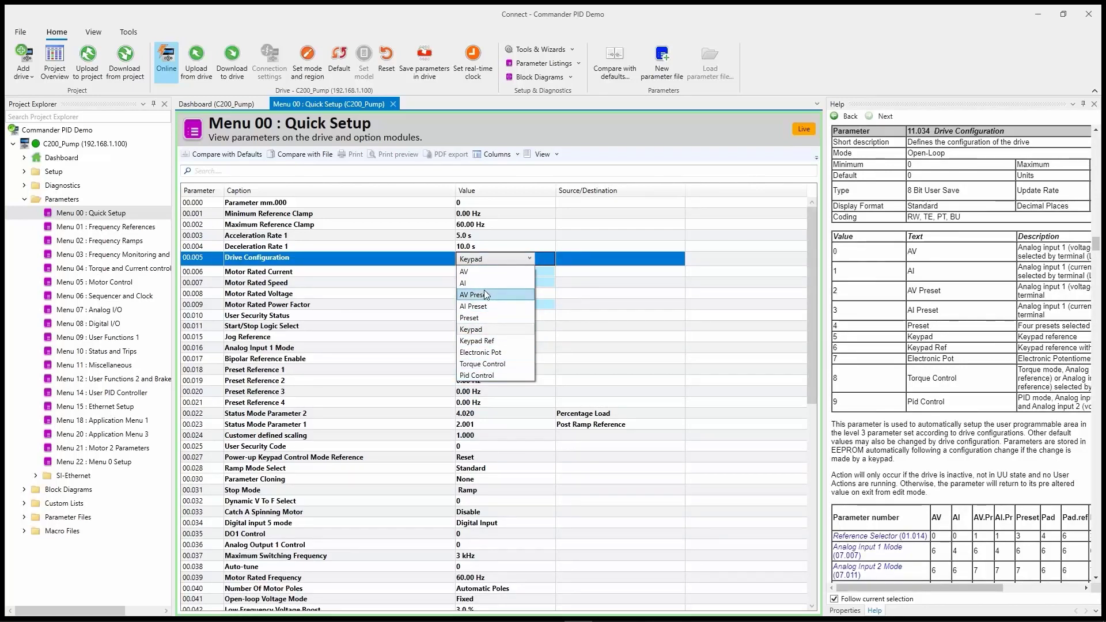
click(484, 258)
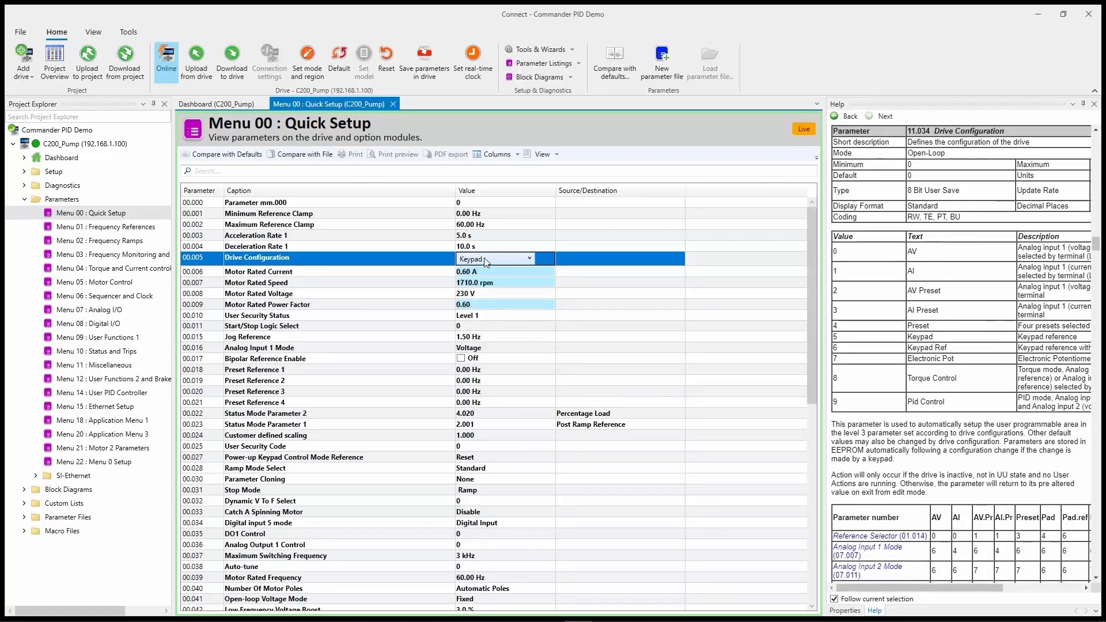
click(590, 308)
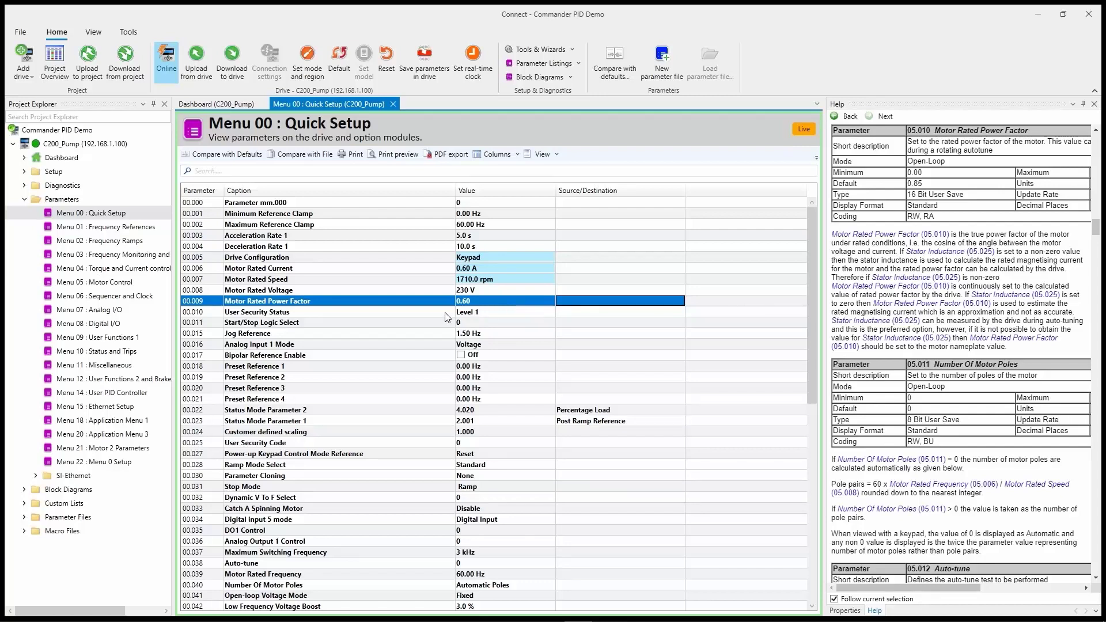
Set User Security Status (00.010) to All Menus
click(397, 315)
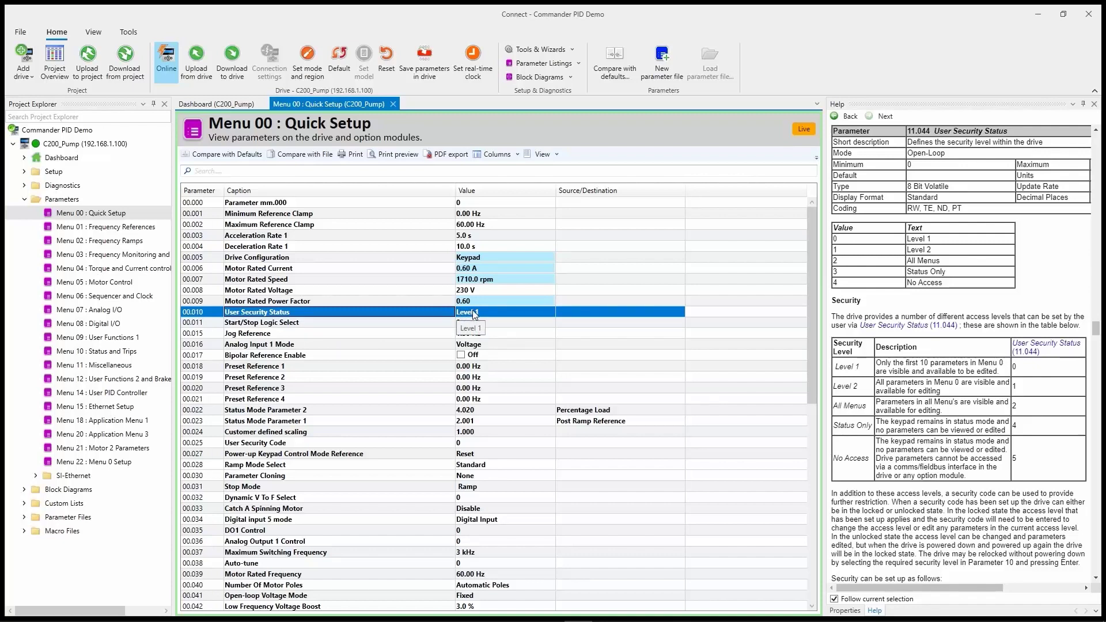
click(494, 316)
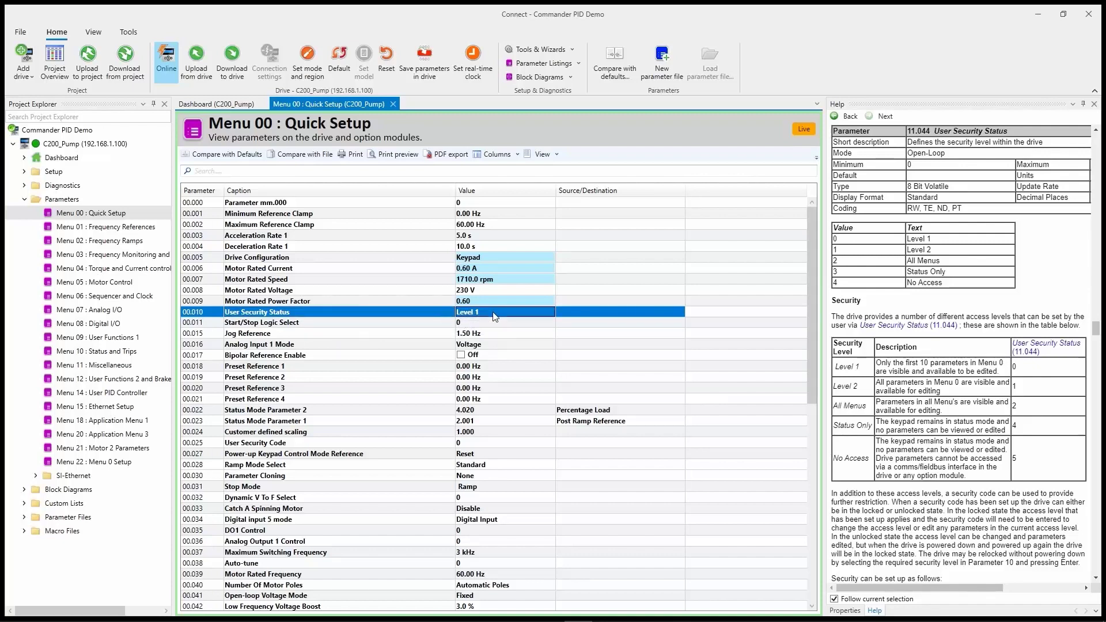
click(494, 314)
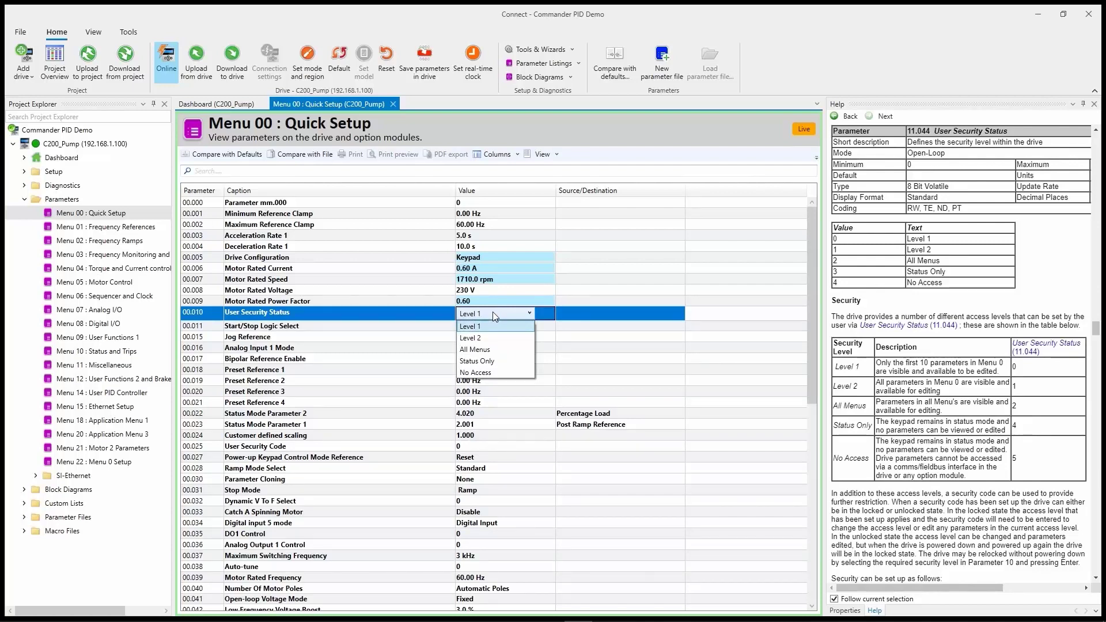
click(481, 349)
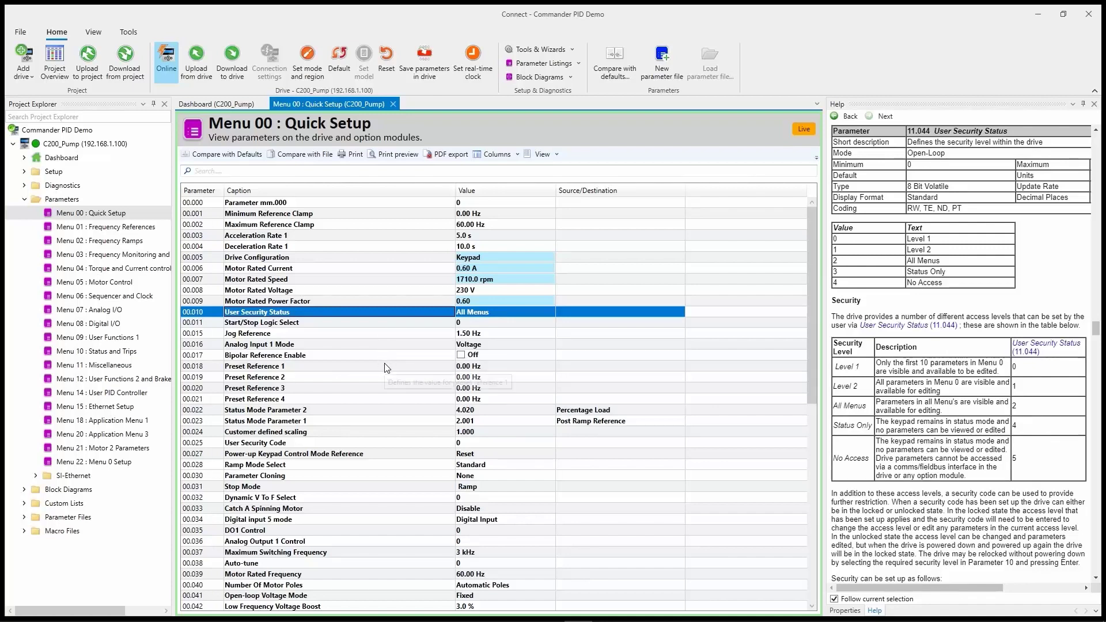
click(353, 344)
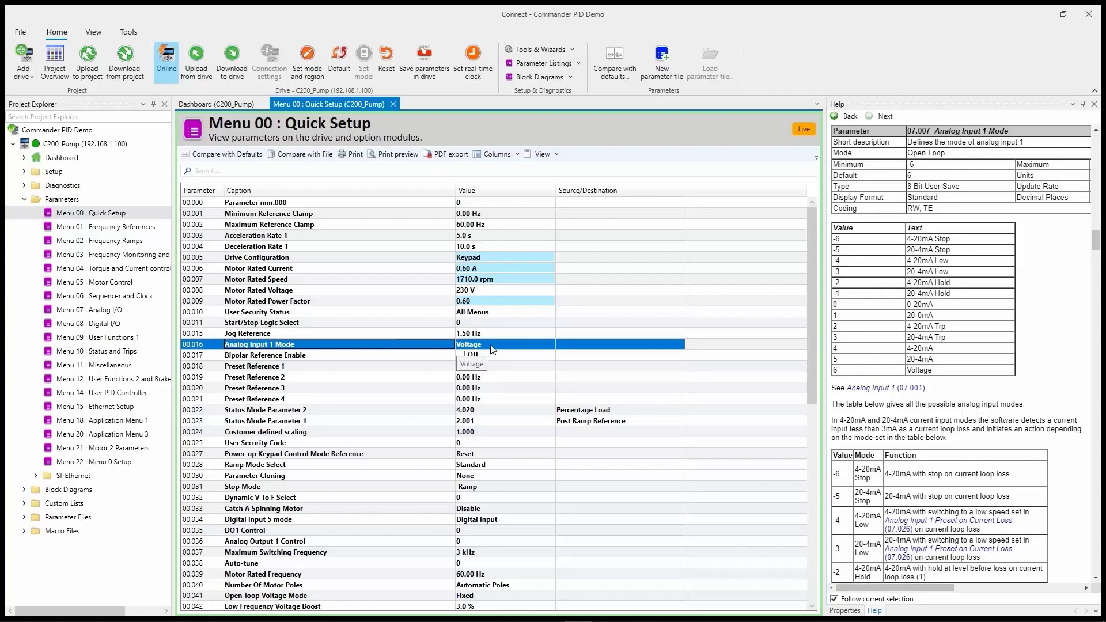
click(410, 358)
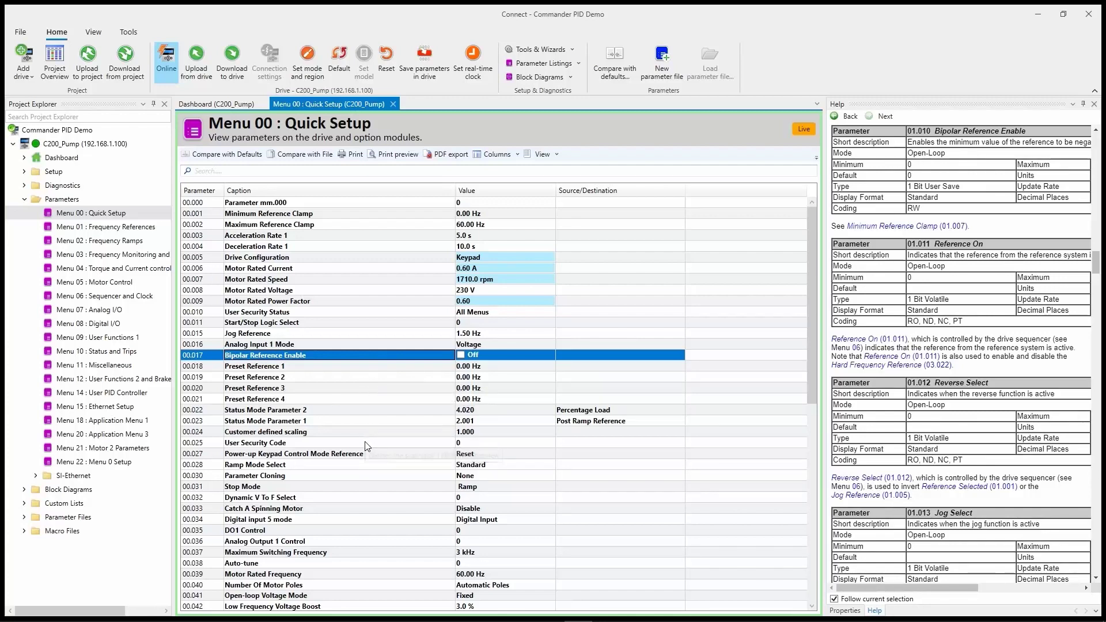
Set Maximum Switching Frequency (00.037) to 8 kHz in the Quick Setup parameters
scroll(366, 478, down, 1)
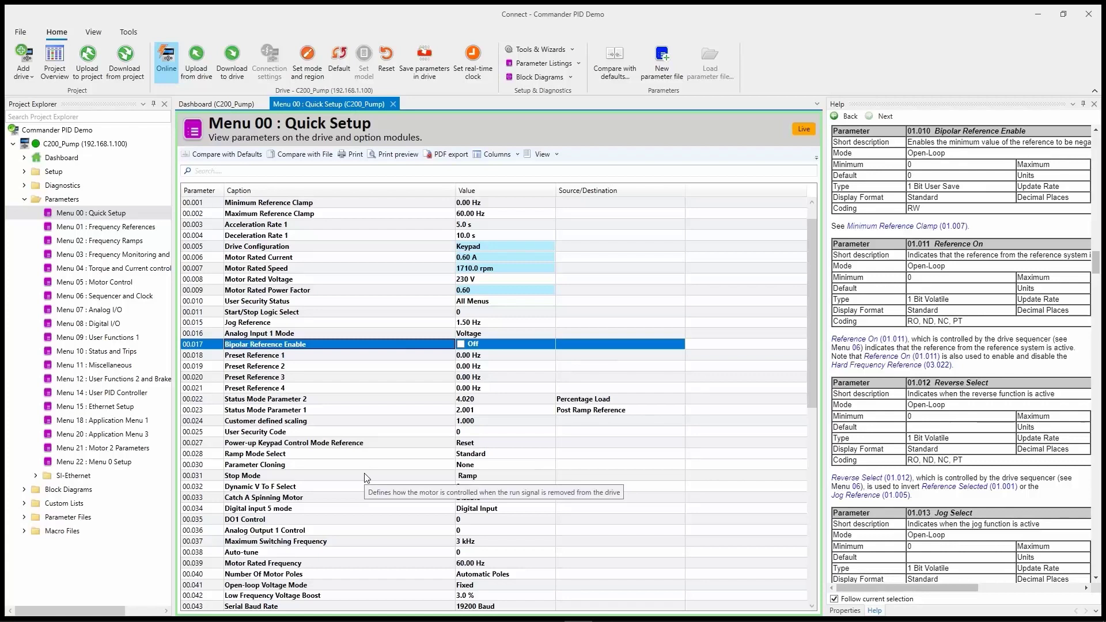
click(337, 545)
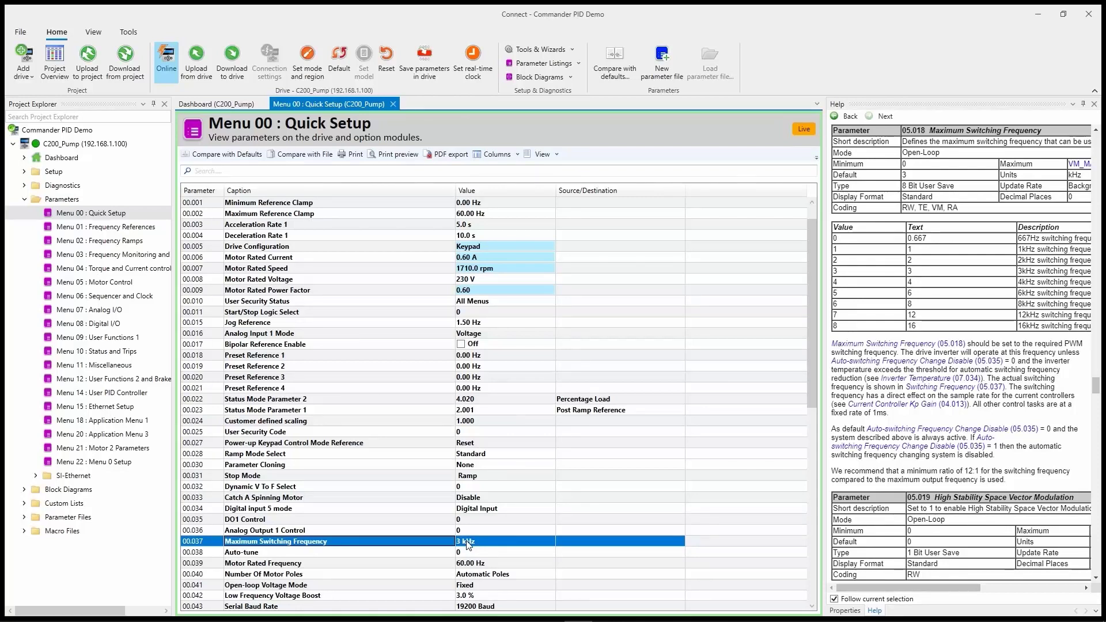
click(496, 545)
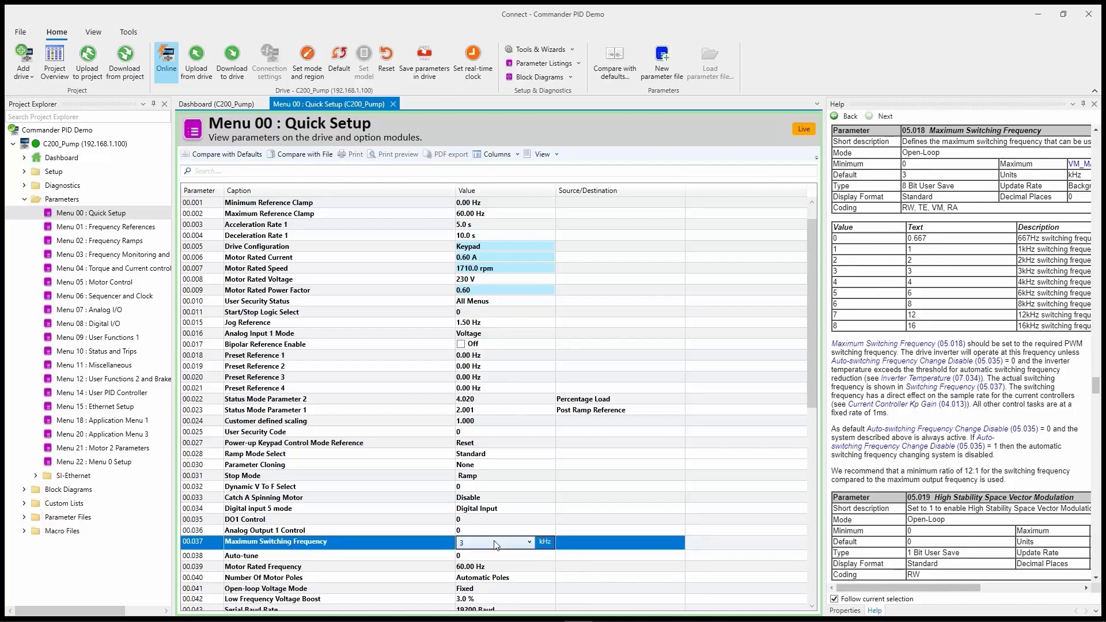
click(525, 547)
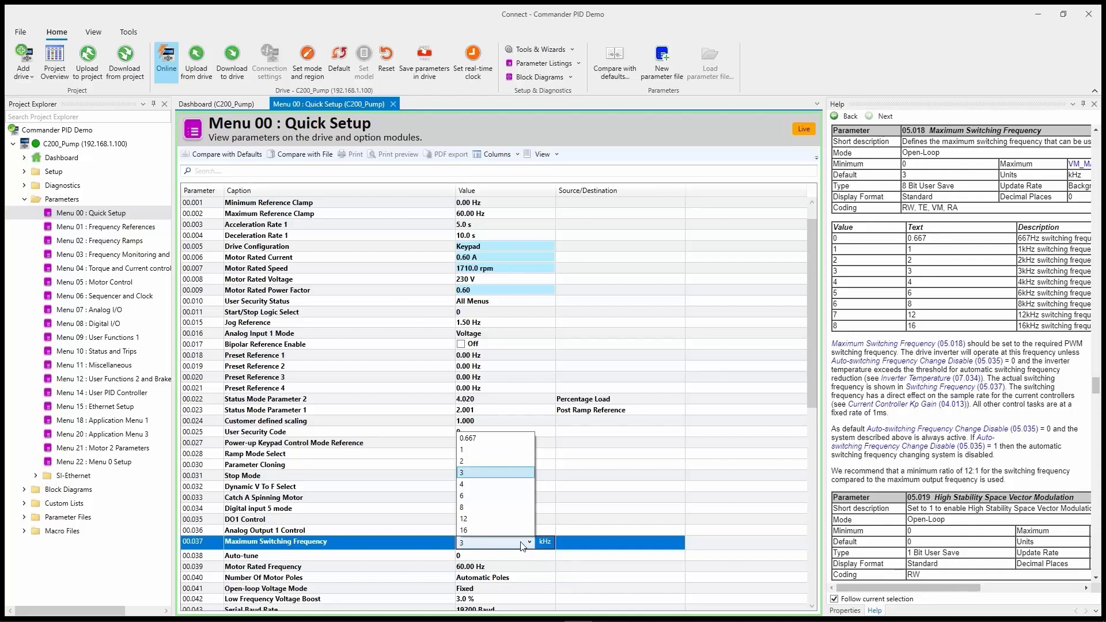
click(503, 511)
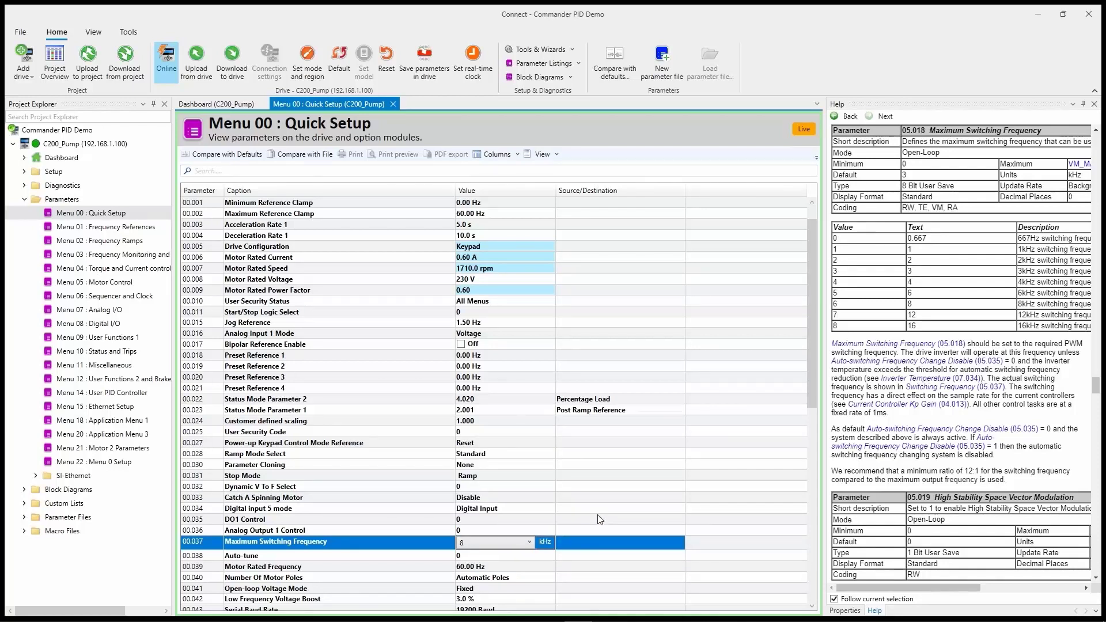
click(599, 530)
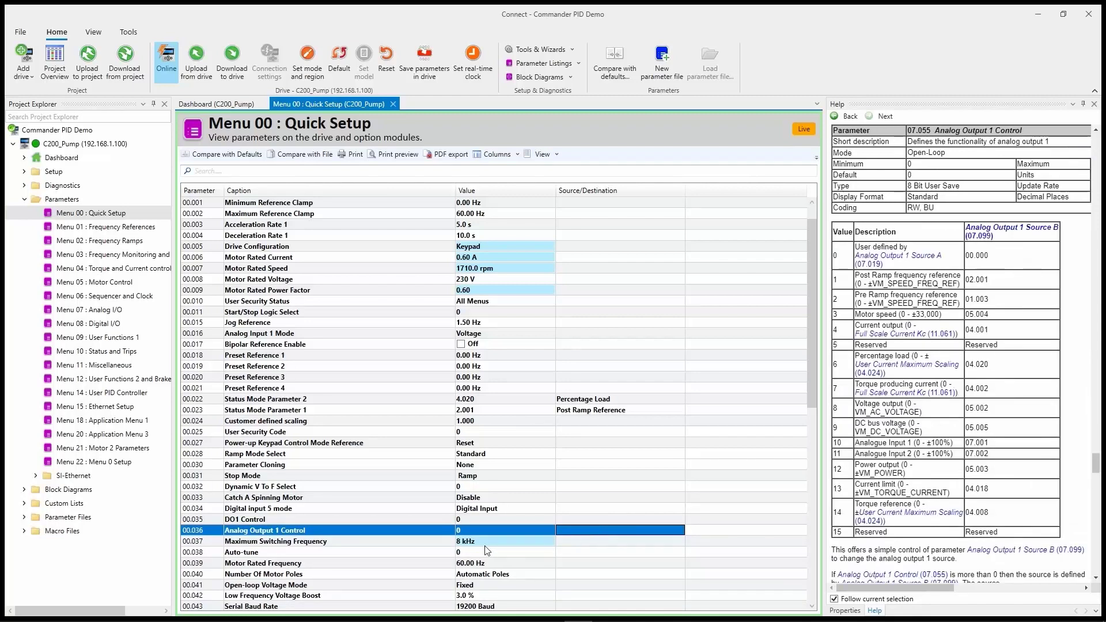
click(487, 544)
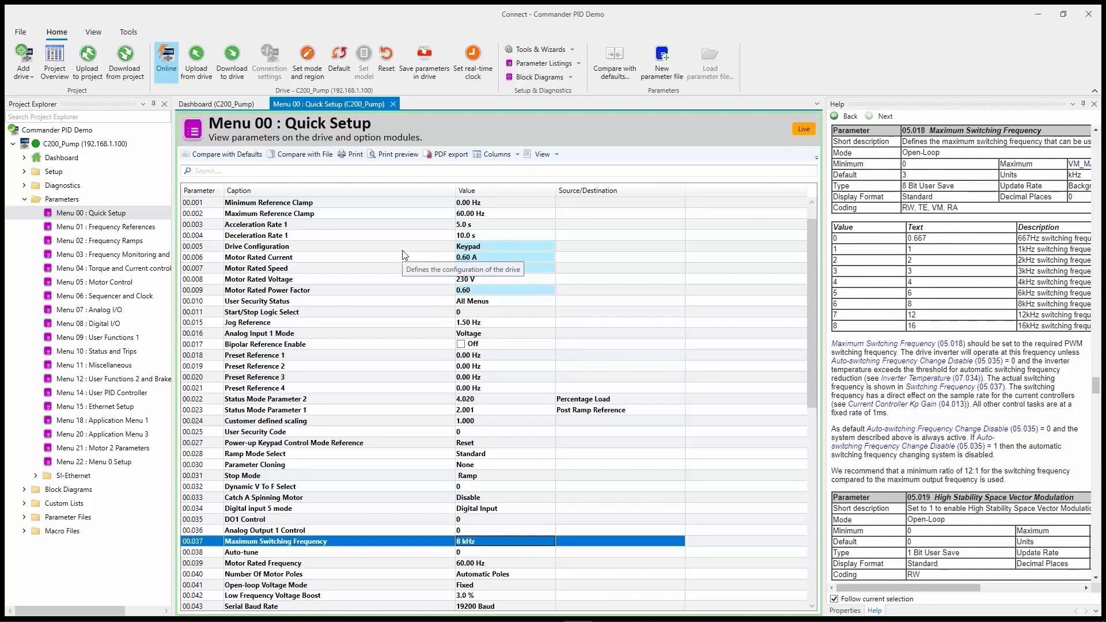
Save the parameters in the drive and upload them from the drive
click(421, 74)
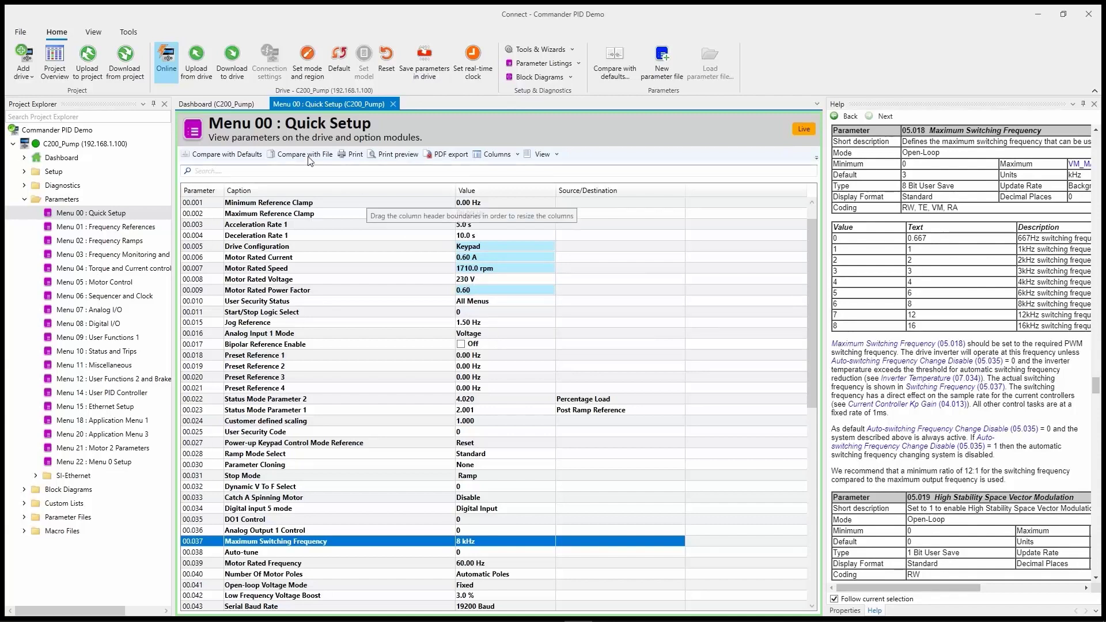
click(202, 74)
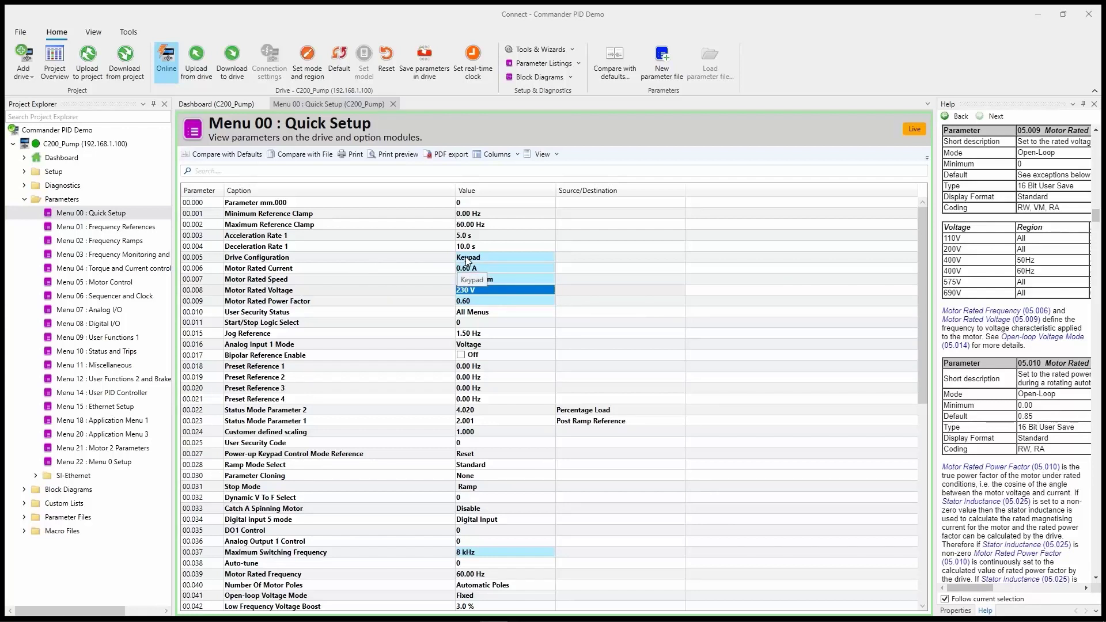
Set Drive Configuration (00.005) to Pid Control and reset the drive to apply it
click(367, 262)
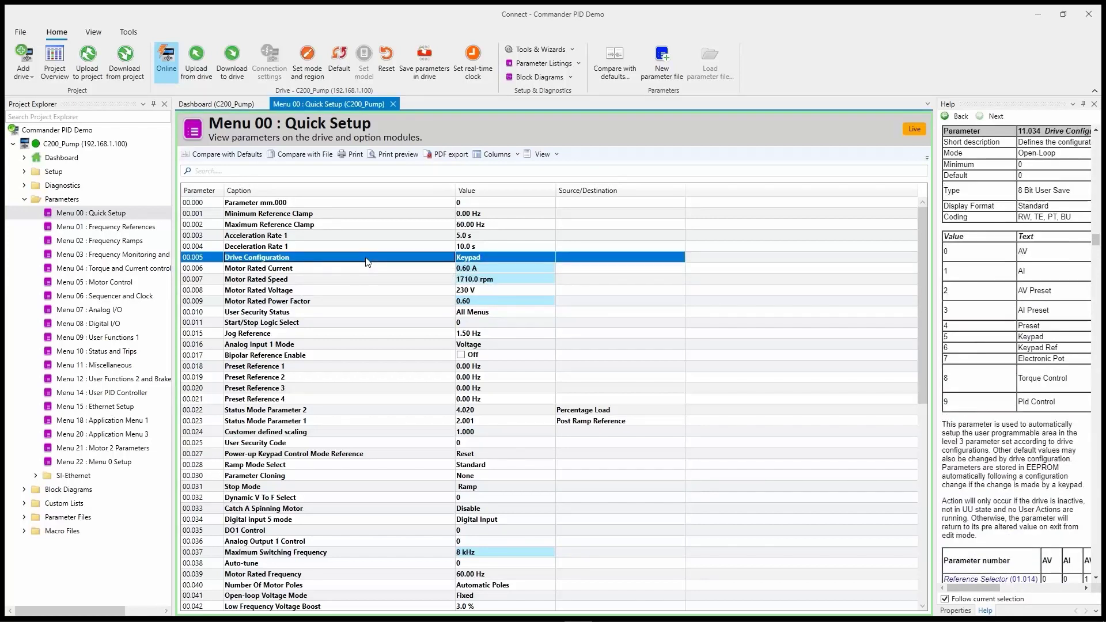
click(471, 260)
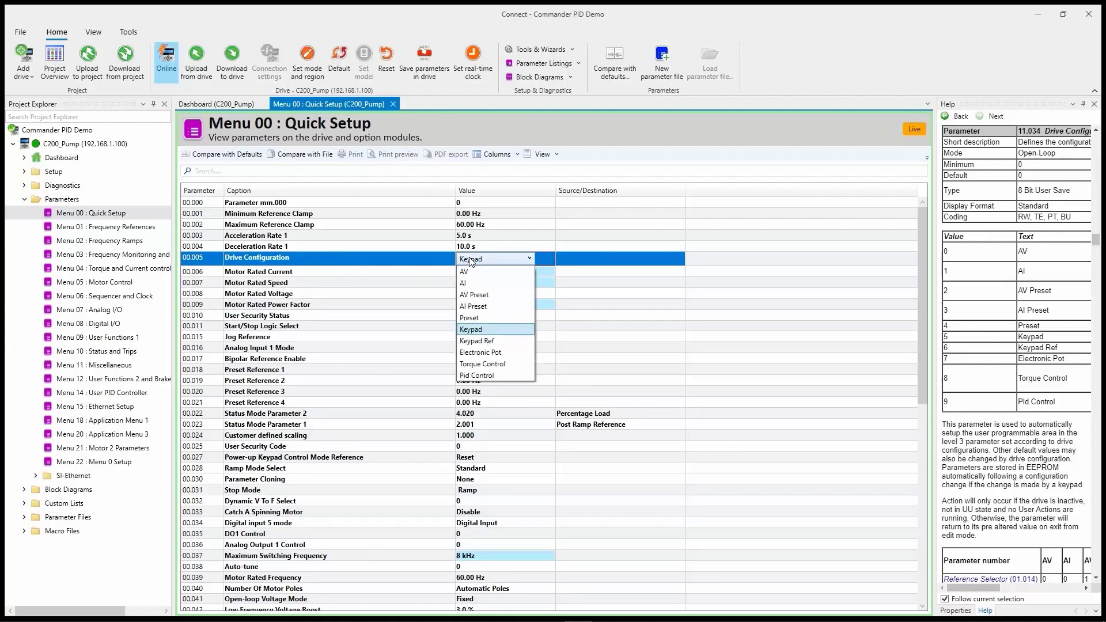
click(474, 376)
click(593, 282)
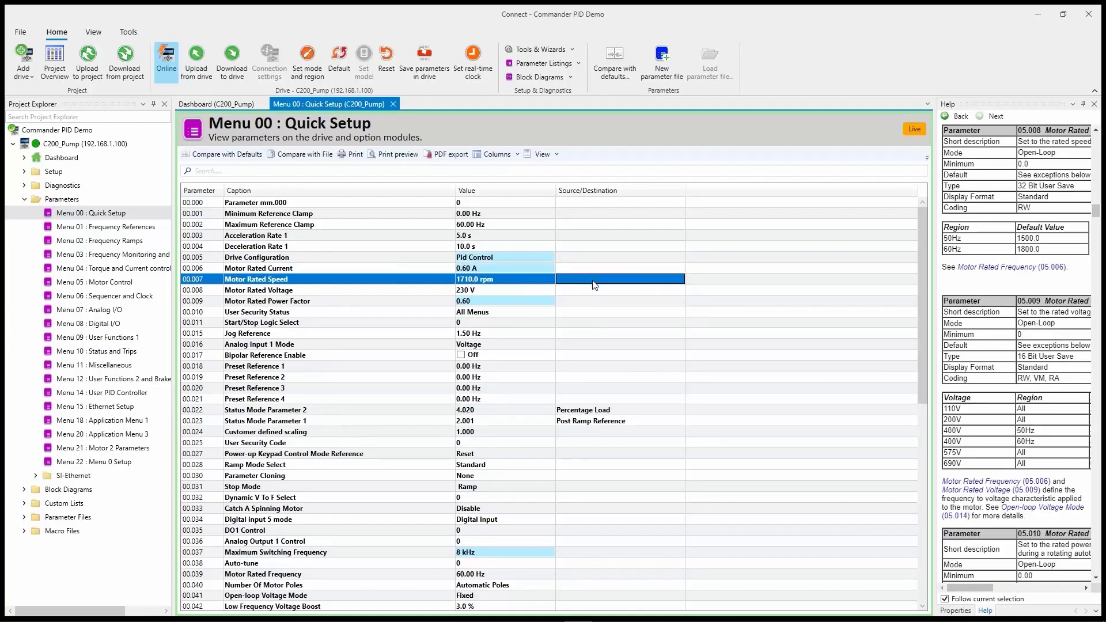
click(497, 257)
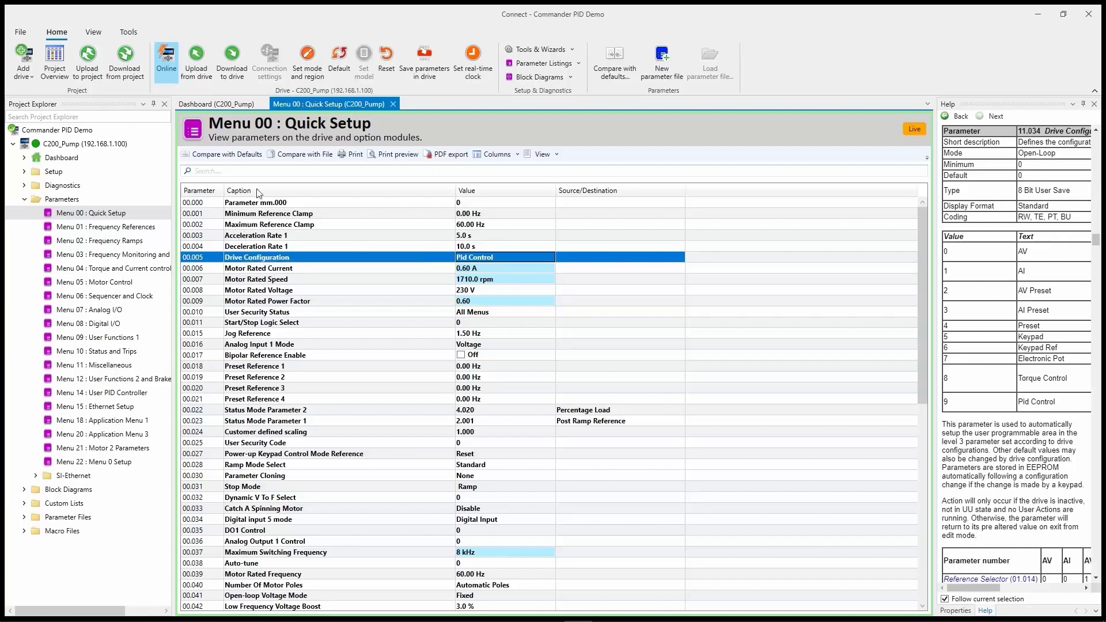
click(387, 66)
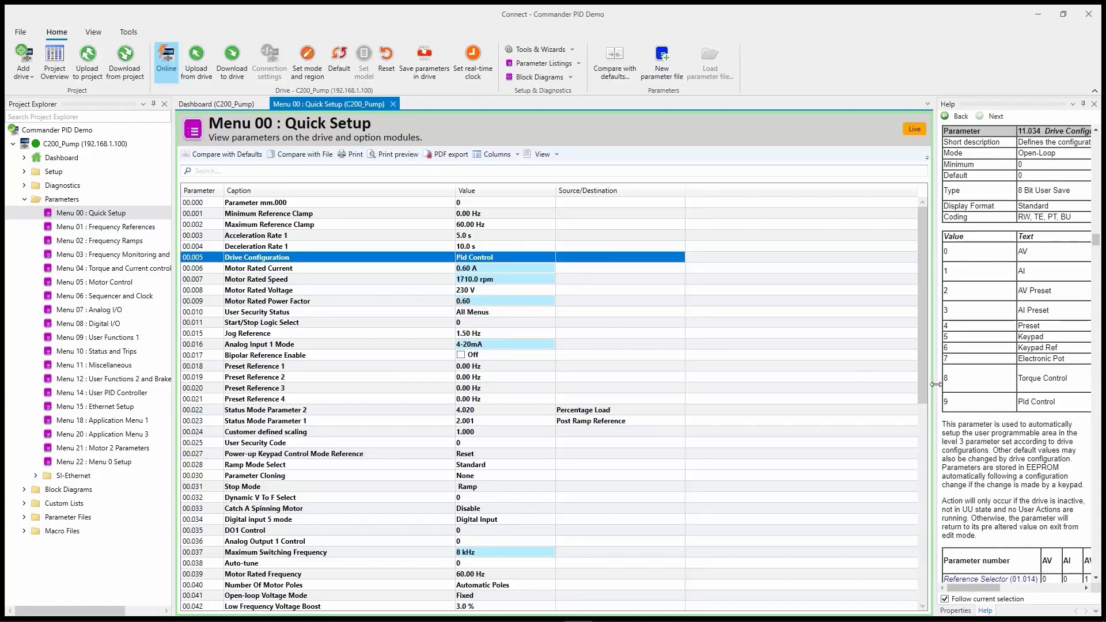
Examine the Drive Configuration (11.034) help, including the table of parameter settings for each configuration, in a temporarily widened help pane
drag(933, 384, 681, 386)
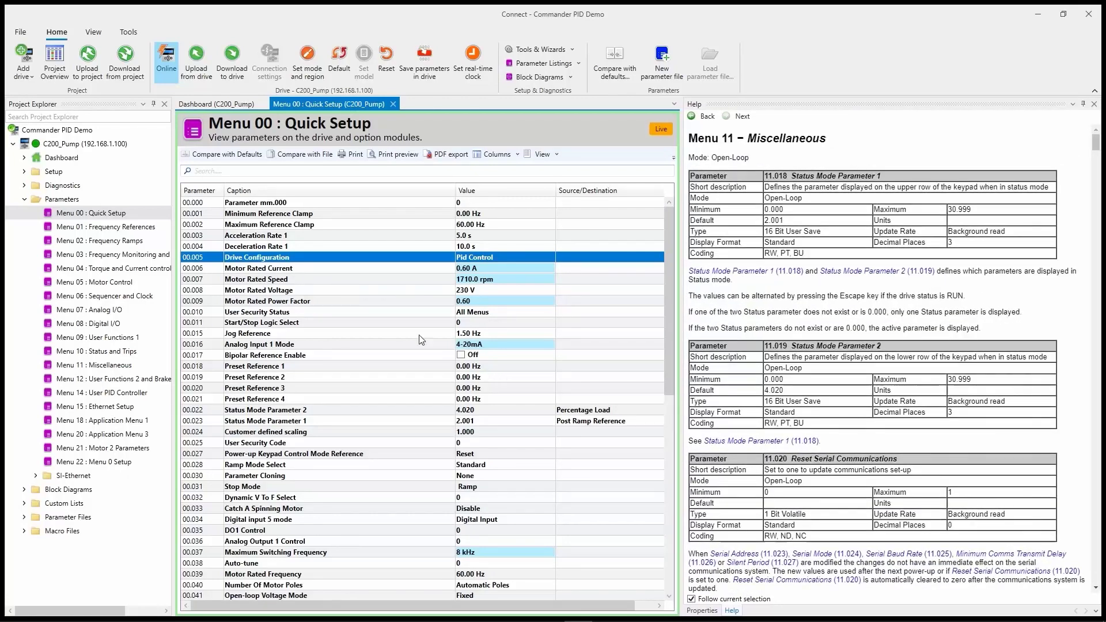
click(324, 246)
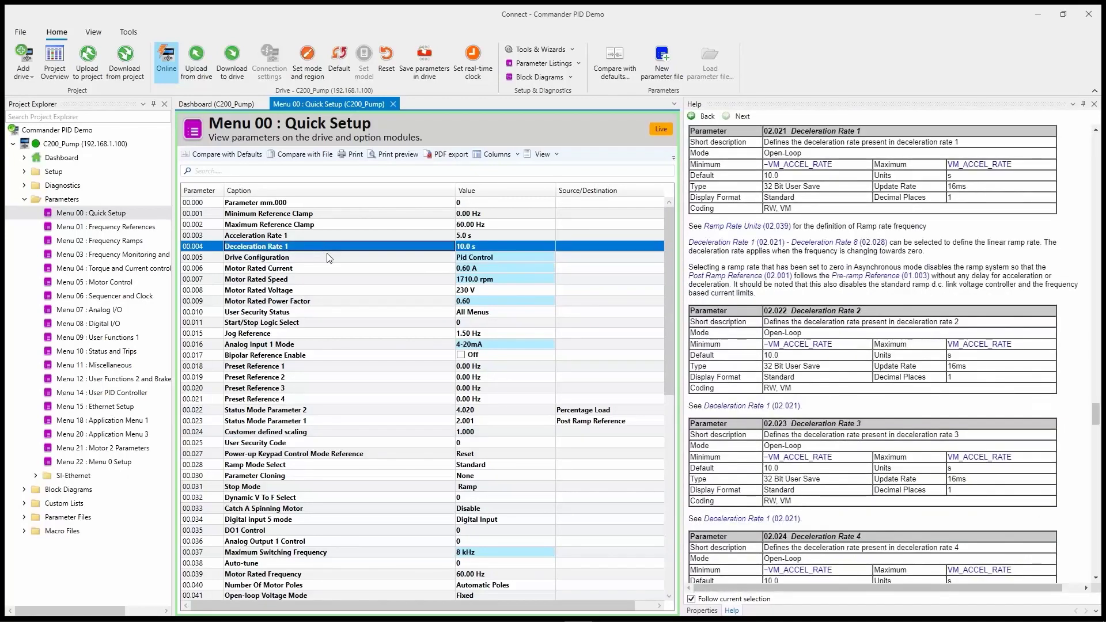
click(395, 259)
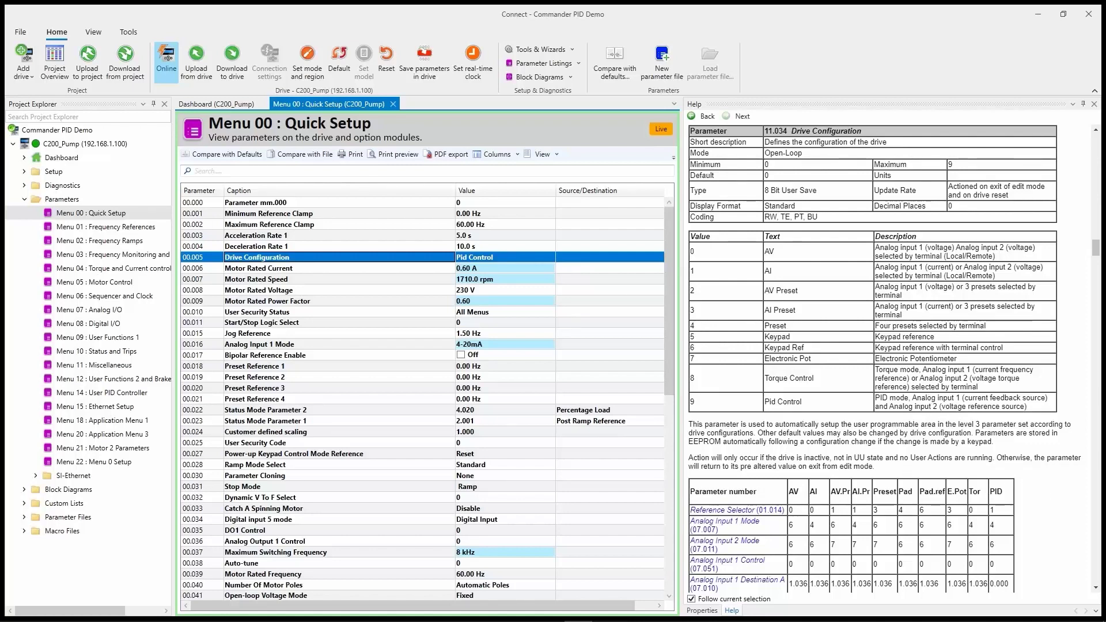
click(1096, 588)
scroll(1096, 588, down, 5)
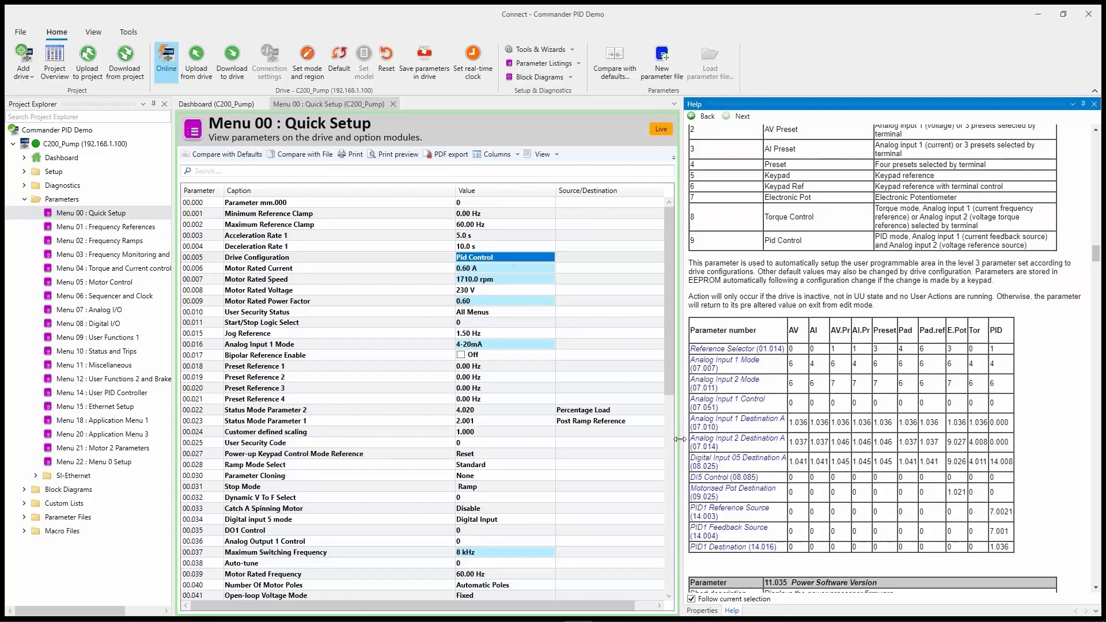
drag(674, 429, 949, 448)
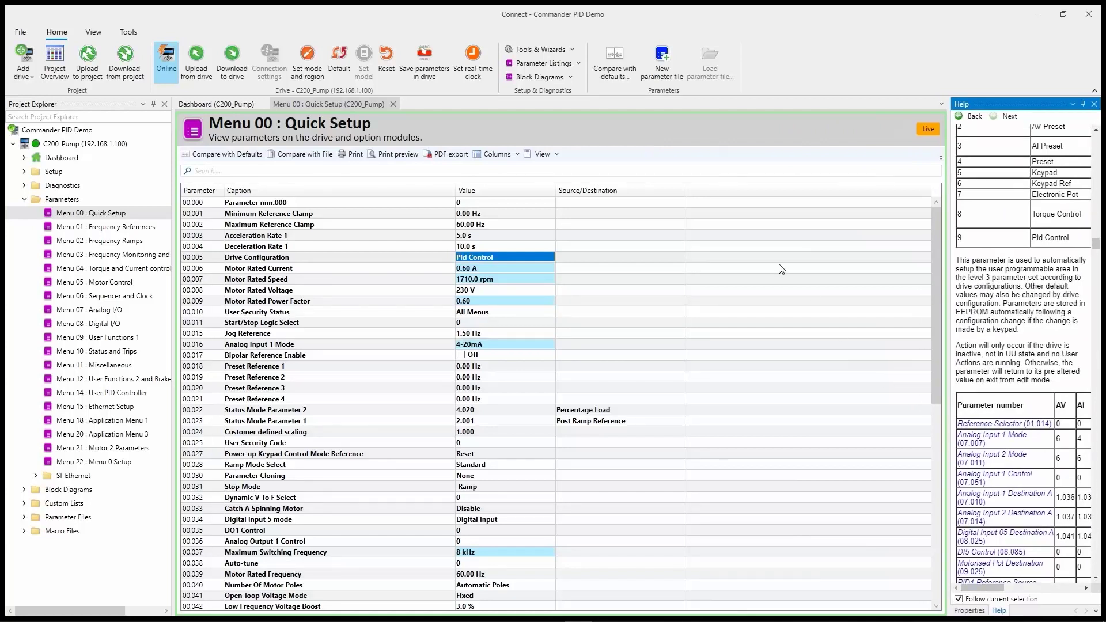
Open the block diagram for Menu 14 : User PID Controller
click(26, 199)
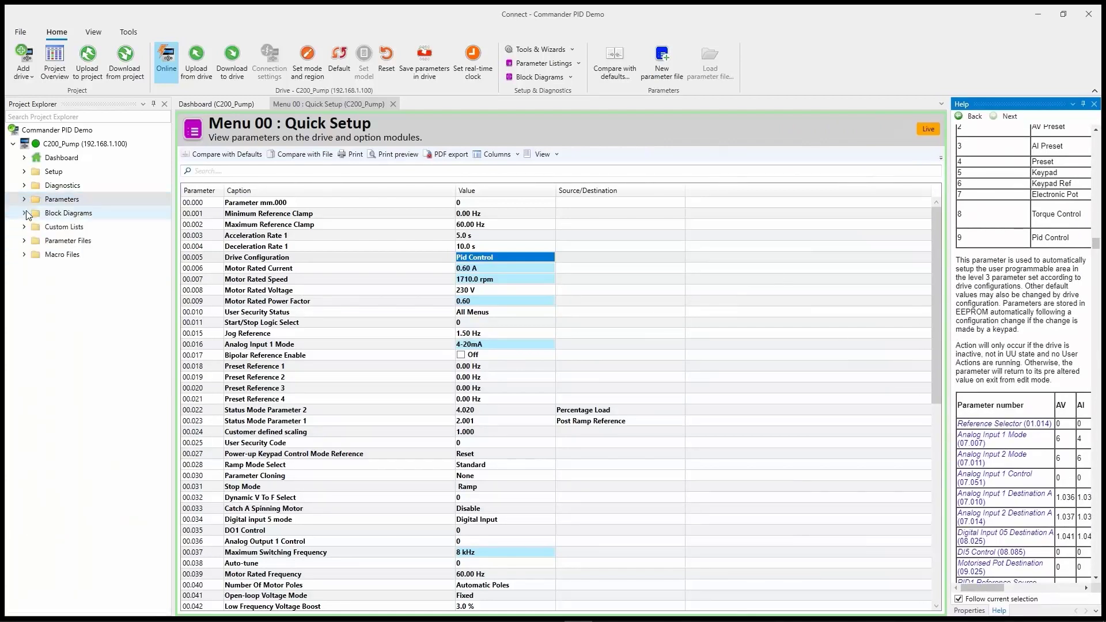
click(60, 214)
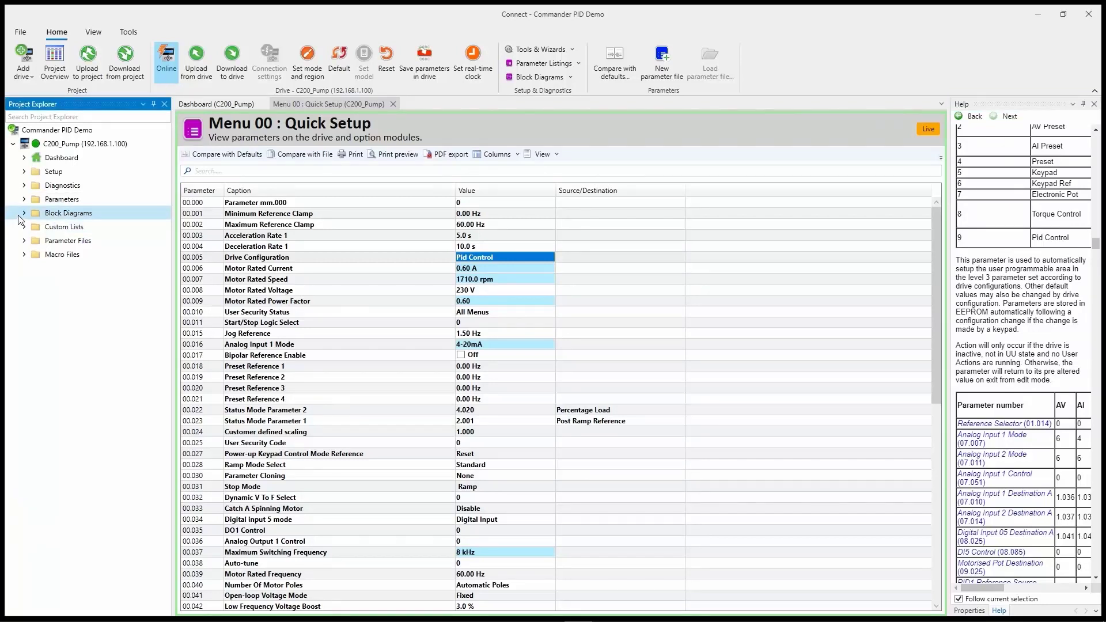
click(24, 214)
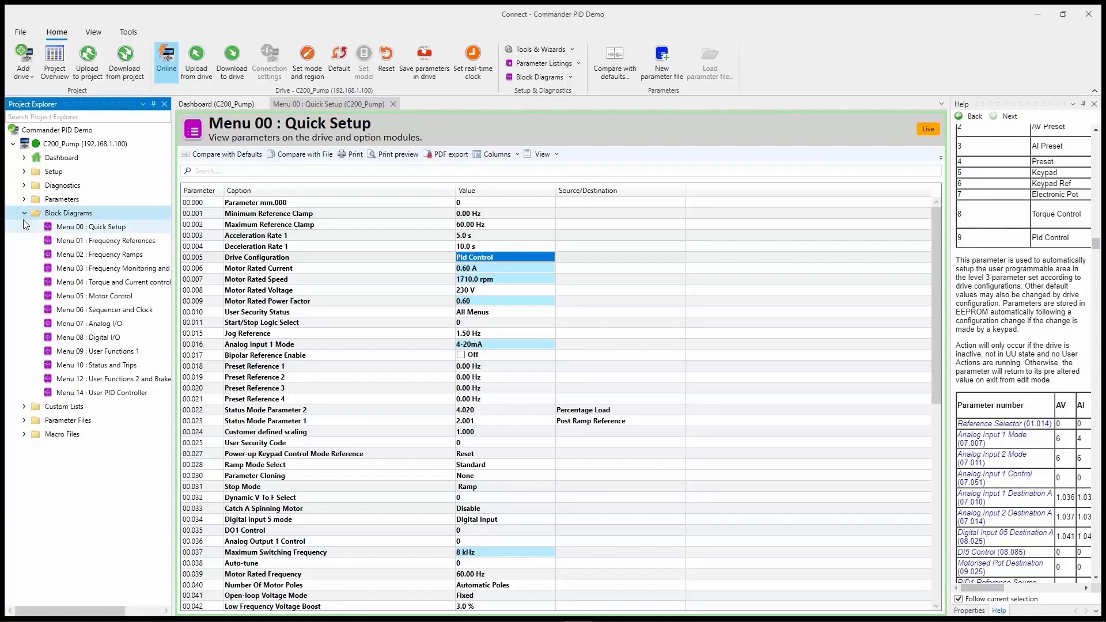
double_click(114, 394)
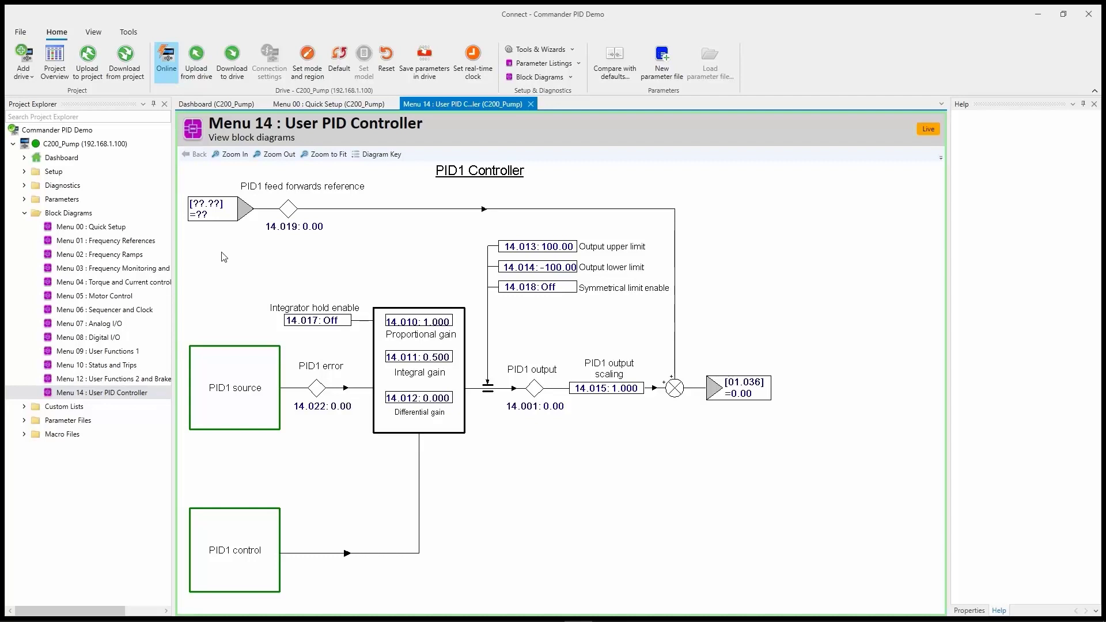
Inspect the PID1 Output Upper Limit (14.013) without changing it, and review the PID1 control logic diagram
mouse_move(208, 218)
mouse_move(433, 322)
double_click(544, 248)
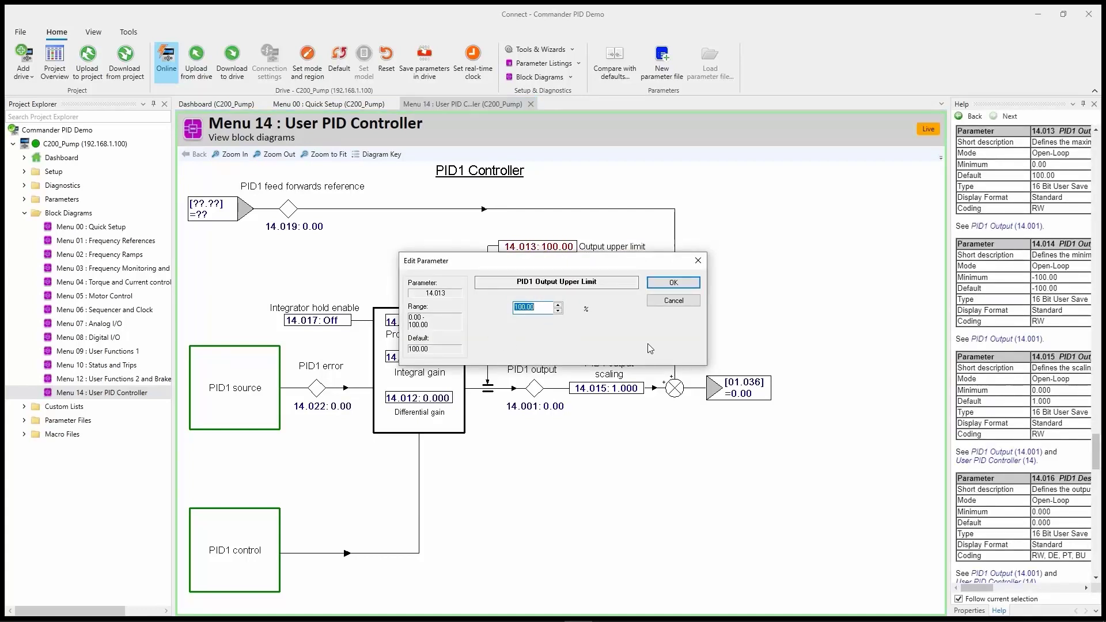
click(679, 301)
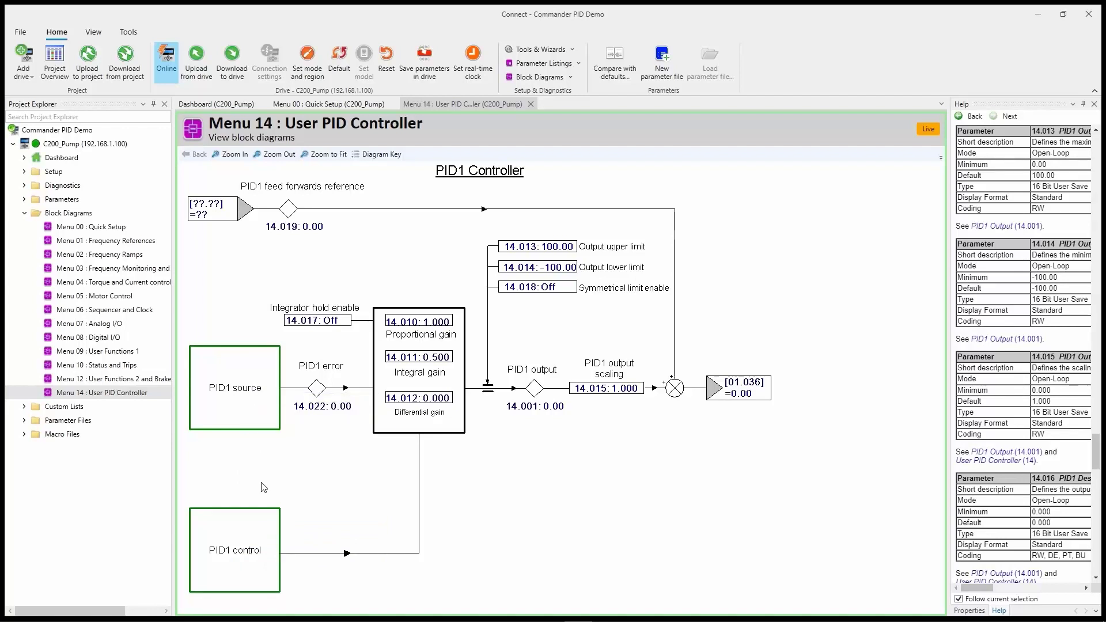
click(247, 550)
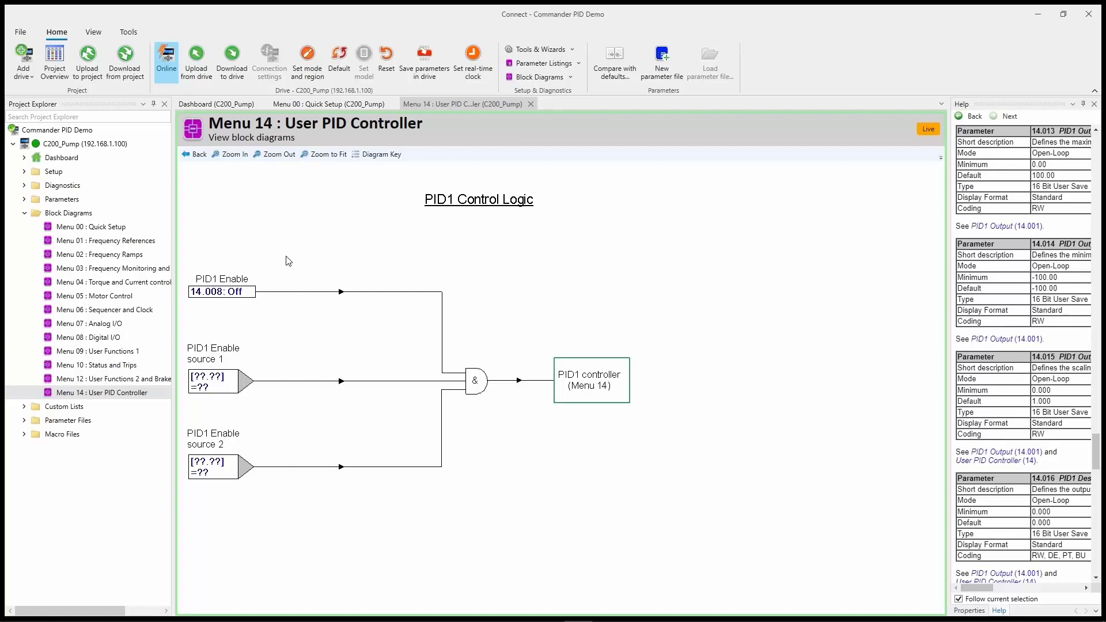
click(200, 156)
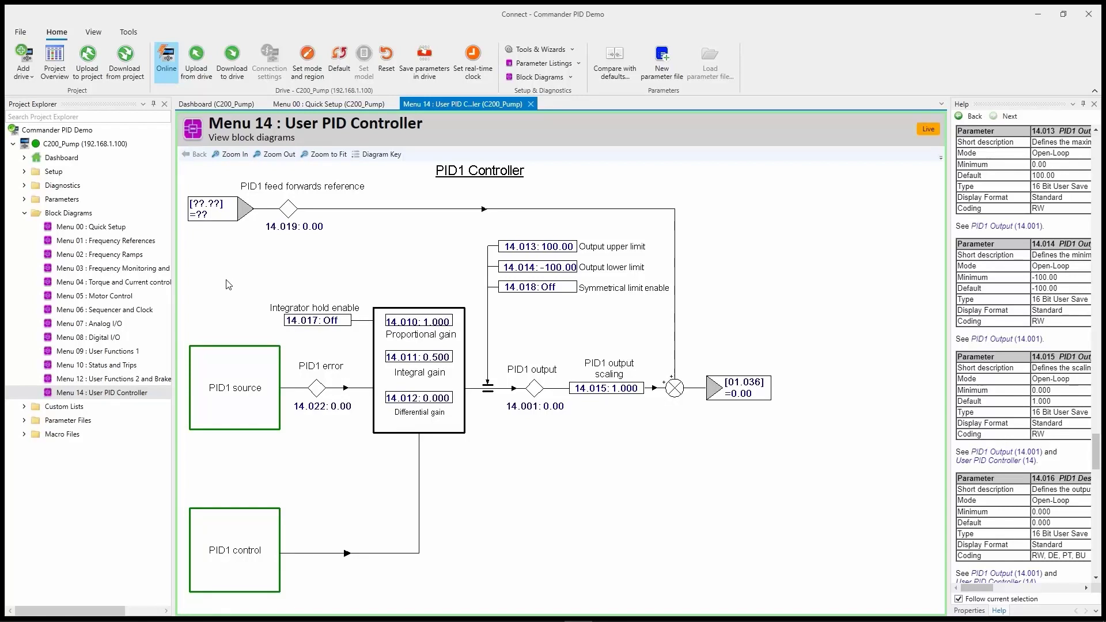
In the PID1 source diagram, set PID1 Reference Source (14.003) to 0 and reset the drive
click(242, 371)
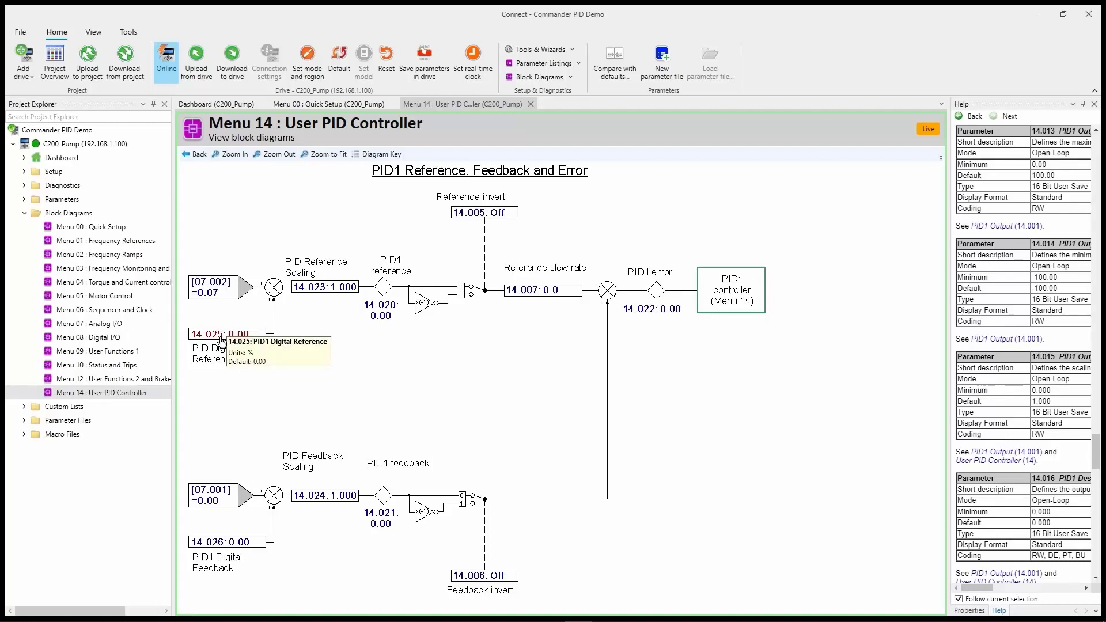
double_click(223, 287)
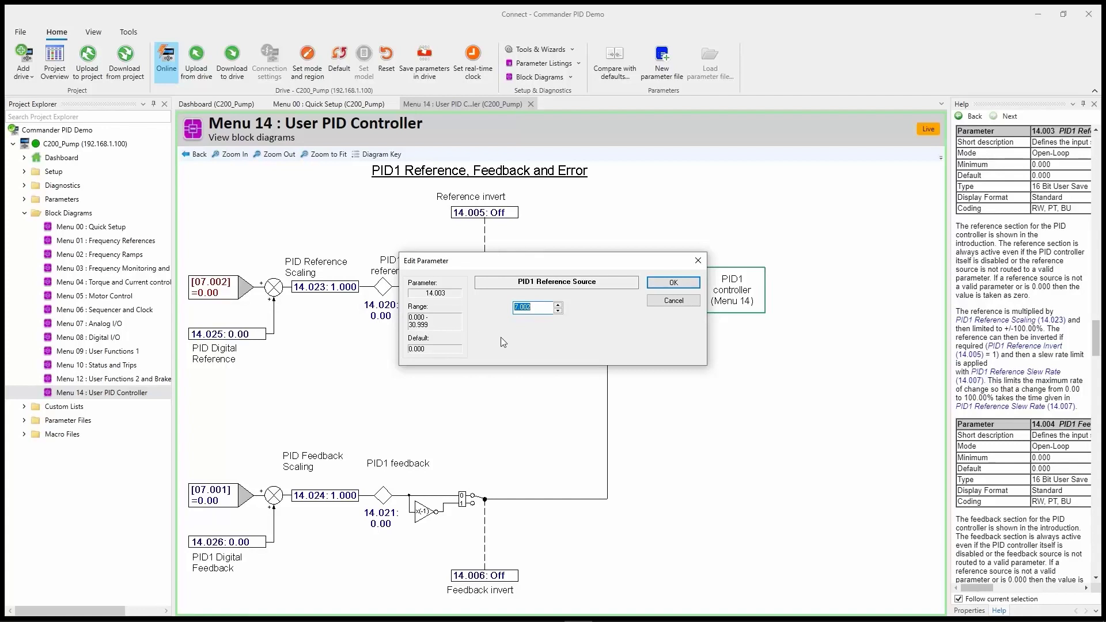
text(0)
click(674, 282)
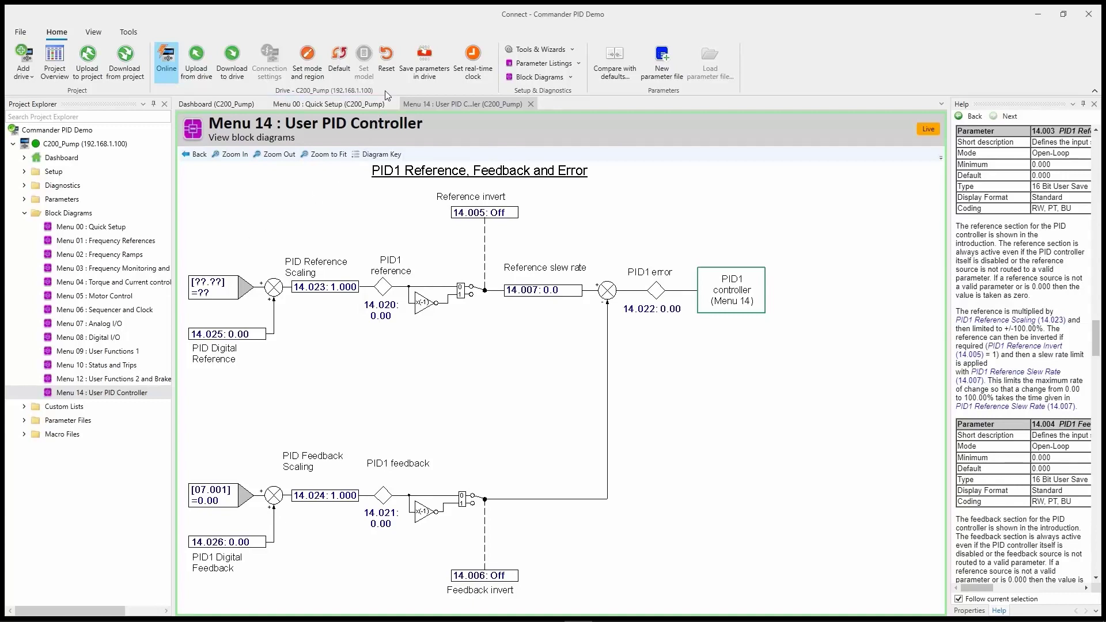
click(388, 64)
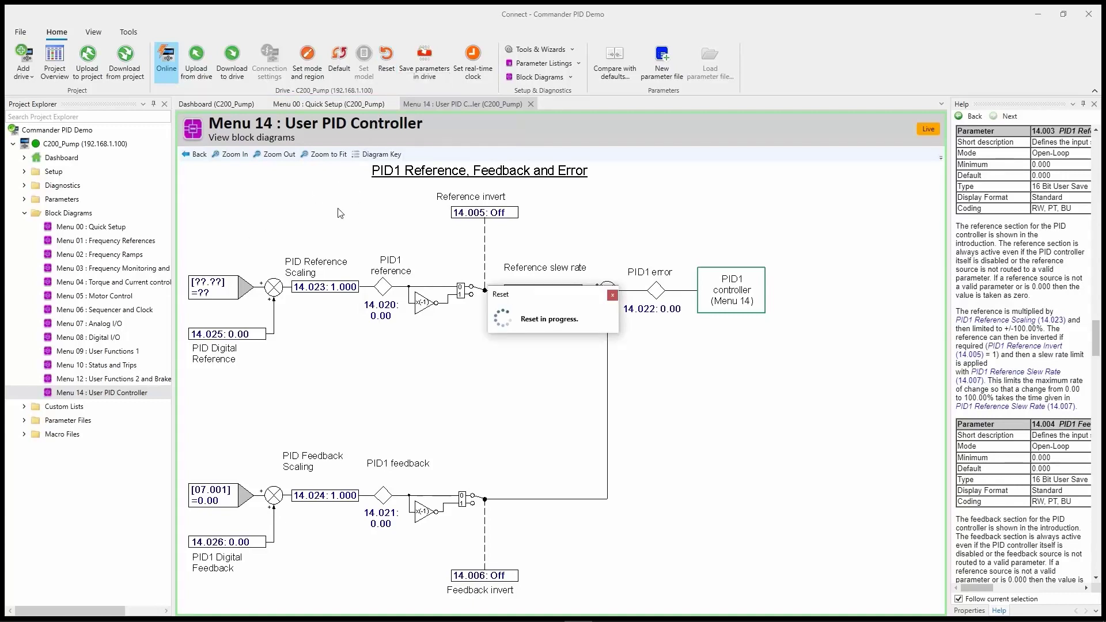
scroll(340, 213, down, 5)
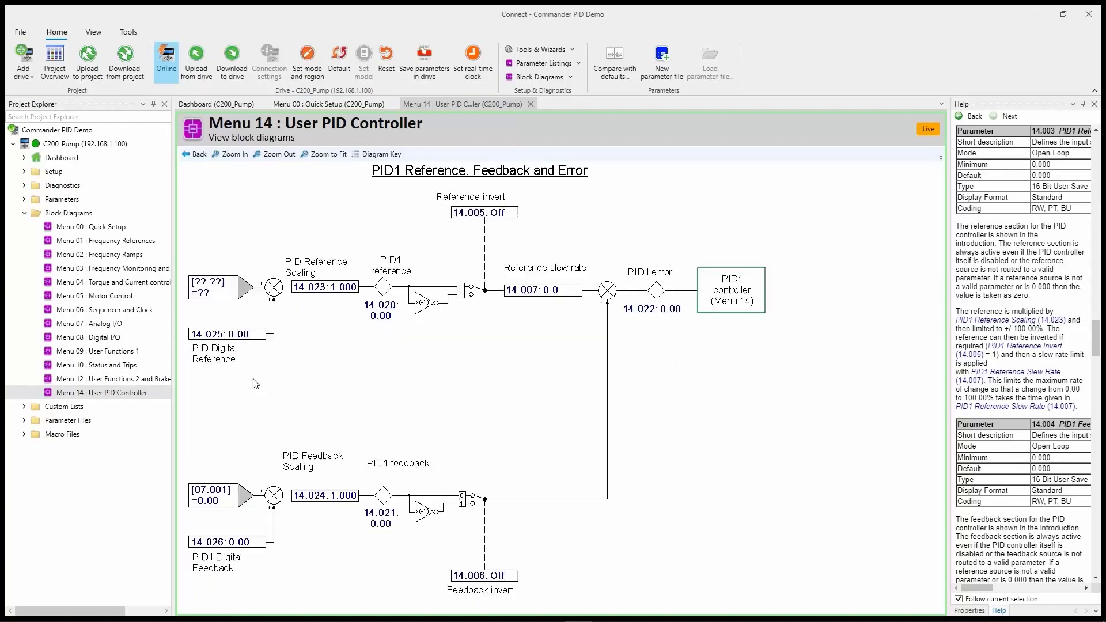
scroll(256, 384, up, 3)
Check the PID1 Feedback Source (14.004) assignment and open the Menu 07 : Analog I/O parameter listing
mouse_move(214, 494)
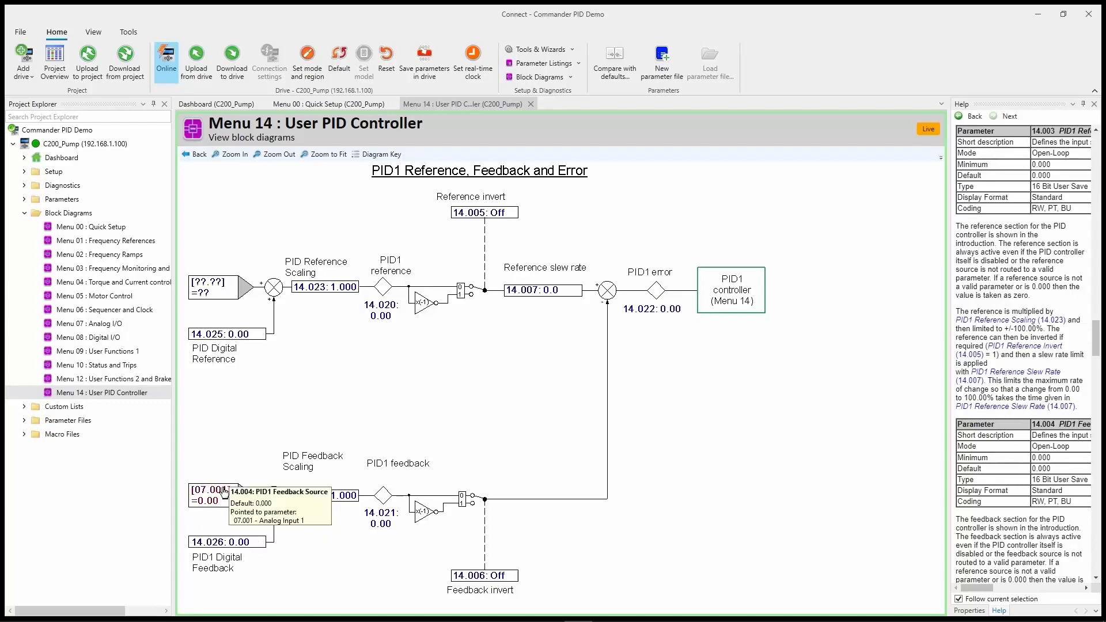
click(23, 199)
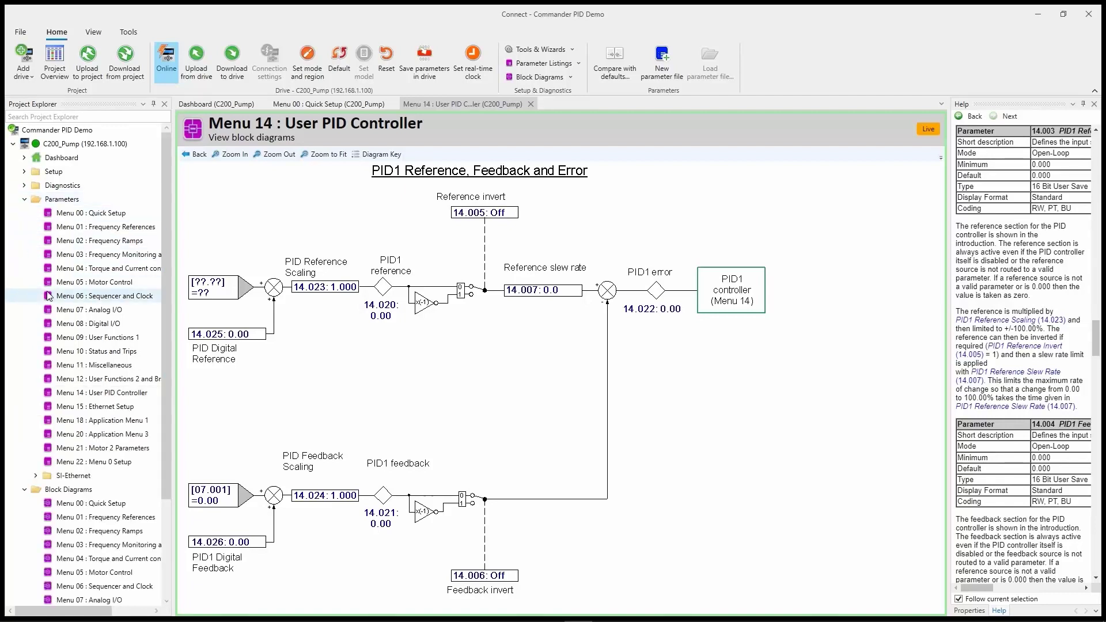
double_click(75, 311)
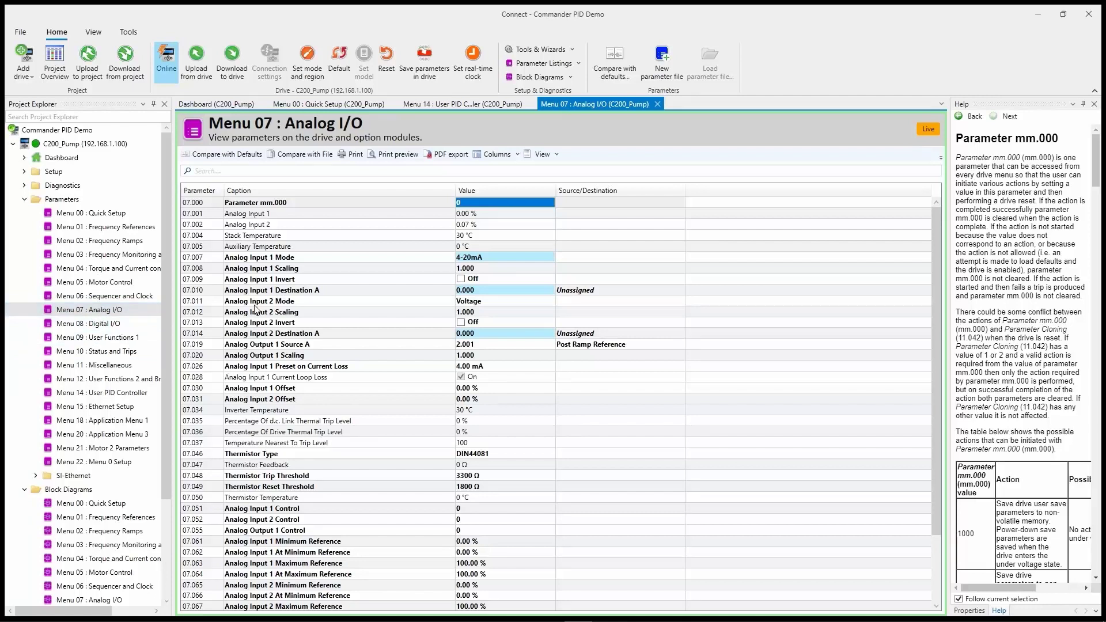
Set Analog Input 1 Mode (07.007) to Voltage and reset the drive
click(273, 261)
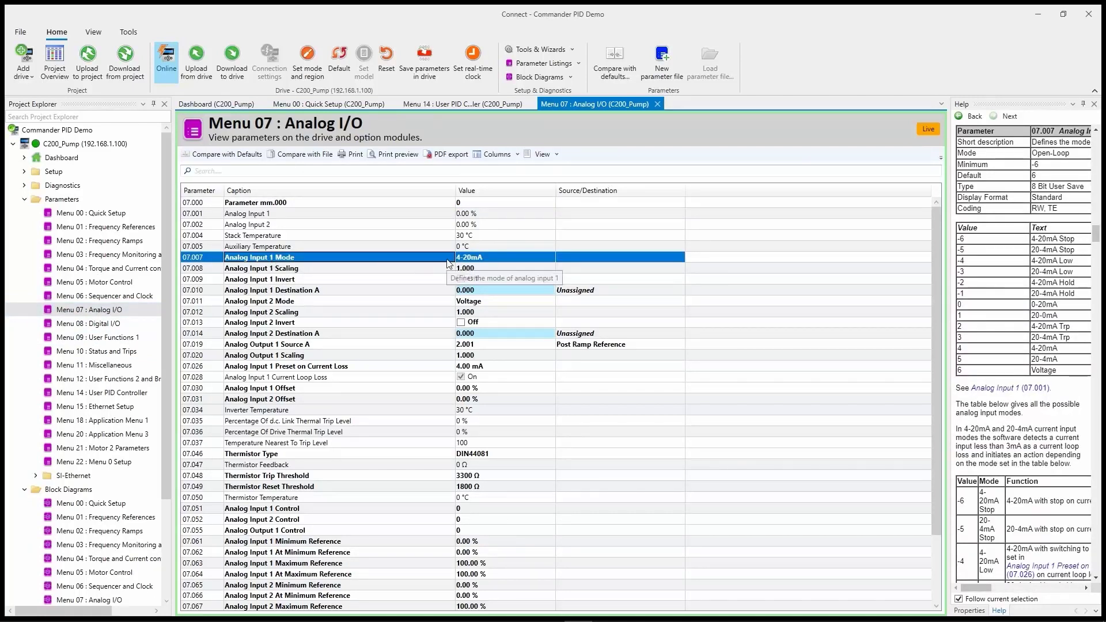
click(482, 261)
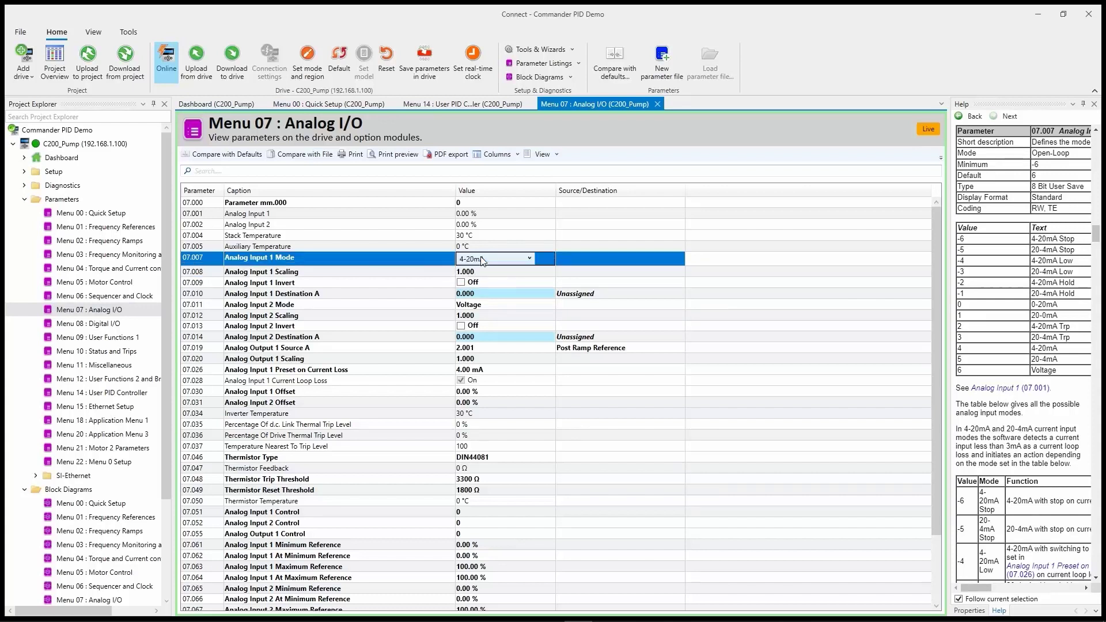
click(482, 261)
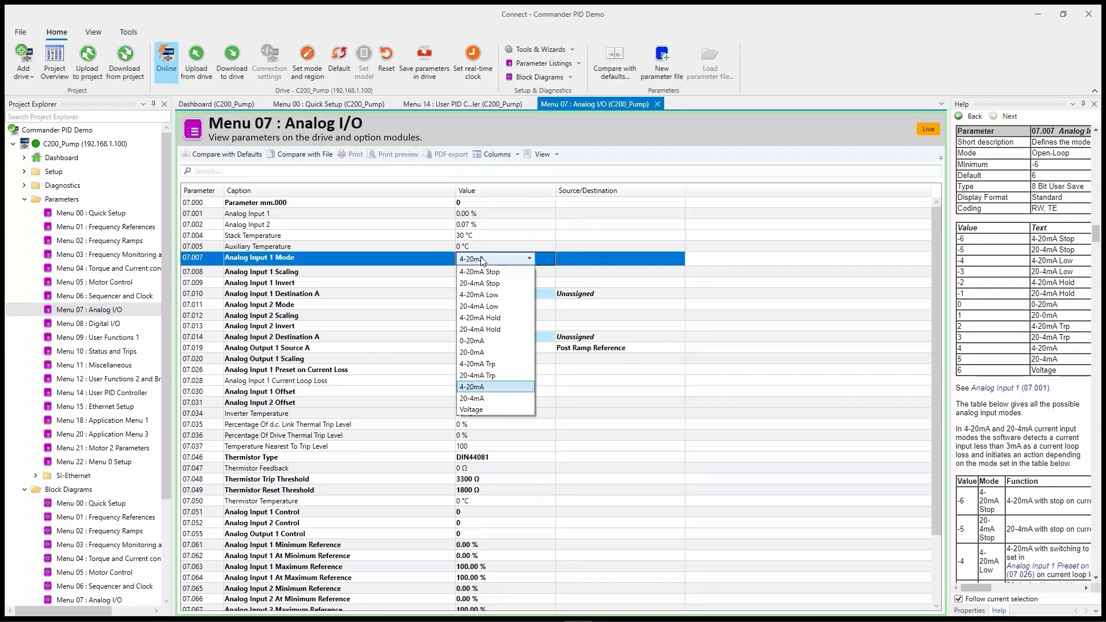
click(492, 410)
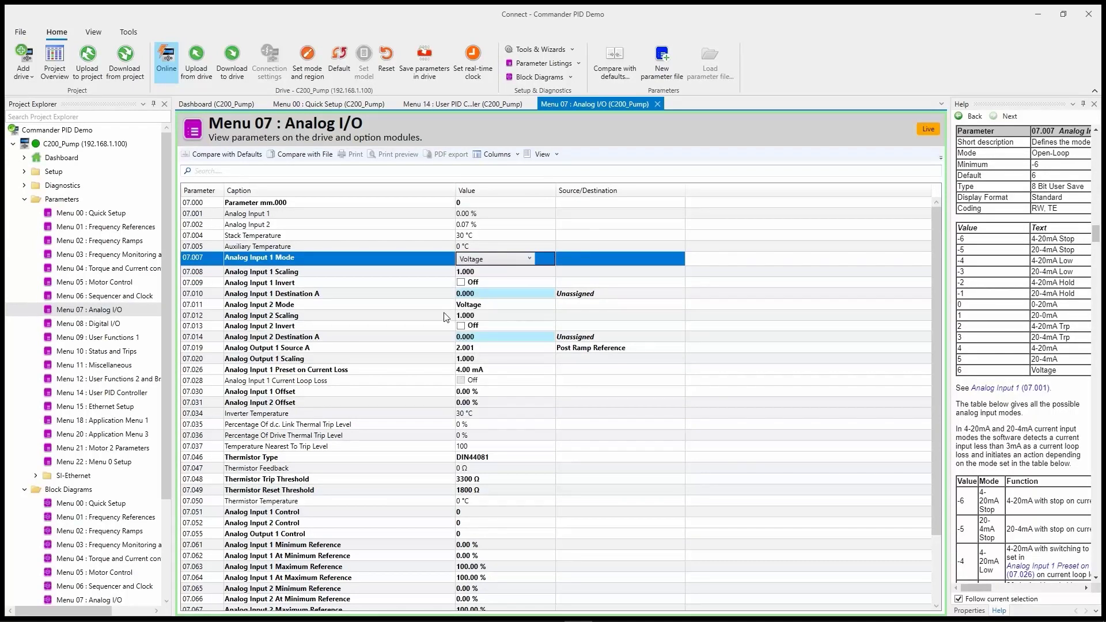
click(428, 271)
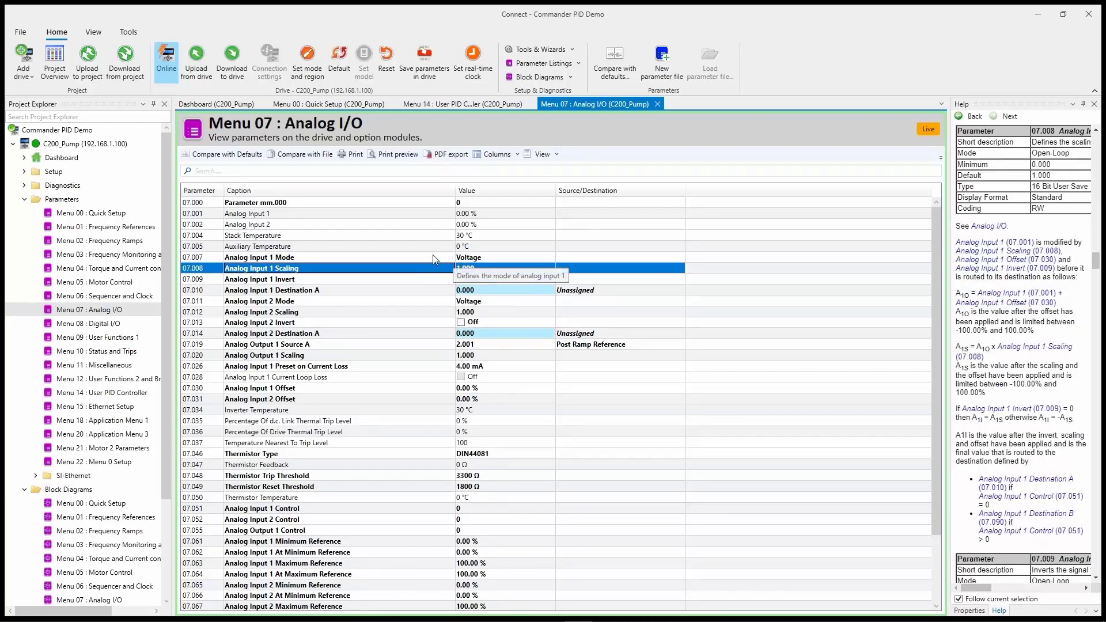
click(387, 61)
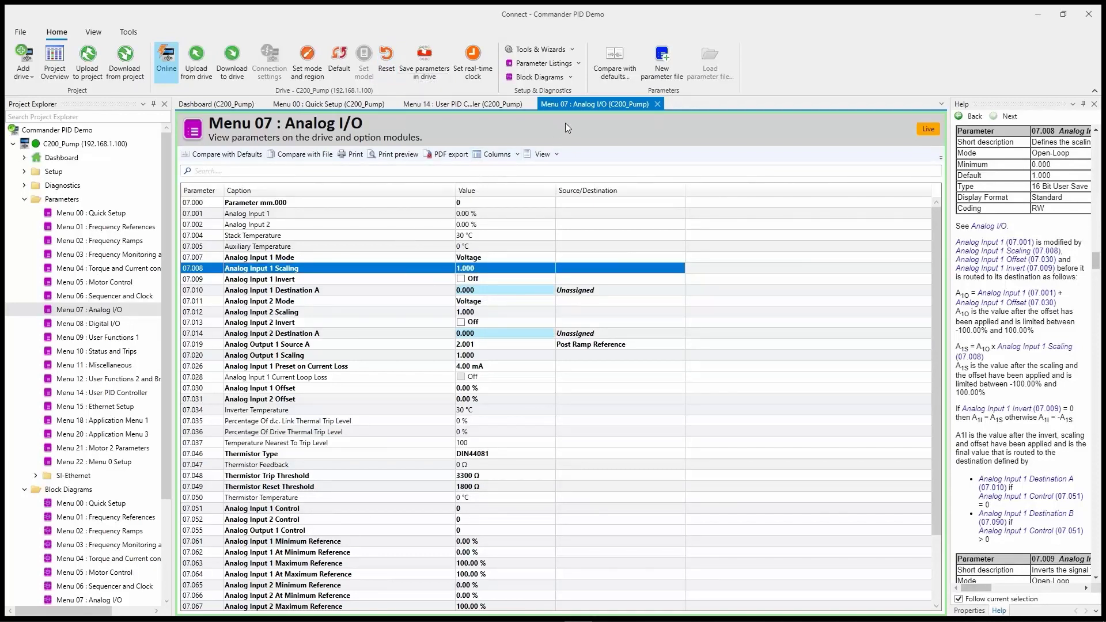
In the Menu 14 PID1 source diagram, examine the feedback source, scaling, PID1 feedback, invert settings and PID1 Digital Reference (14.025)
click(502, 105)
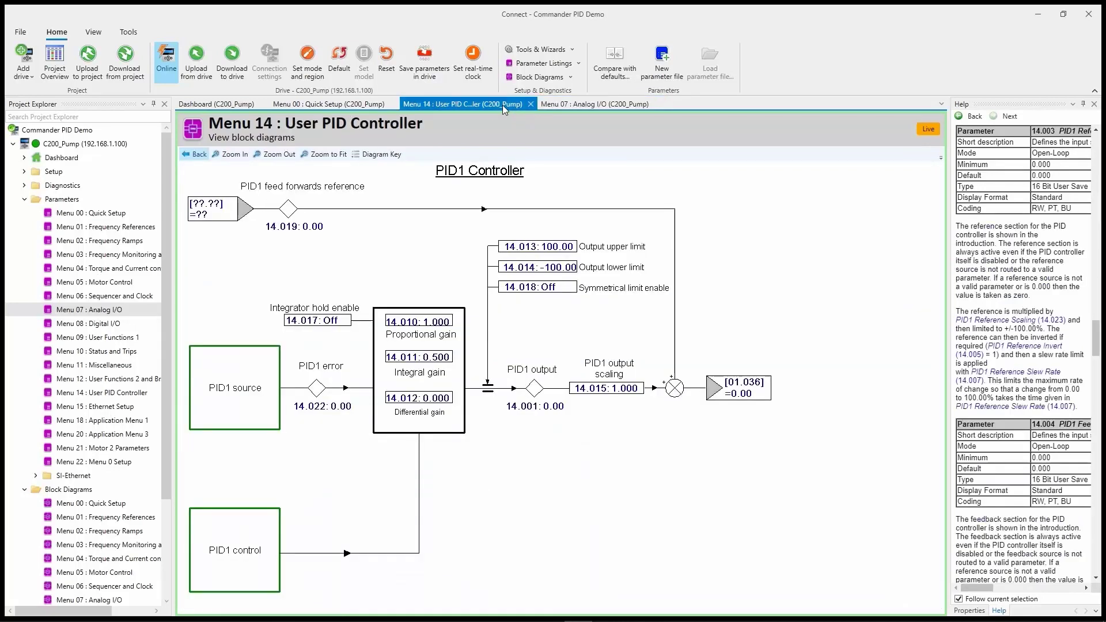
click(242, 364)
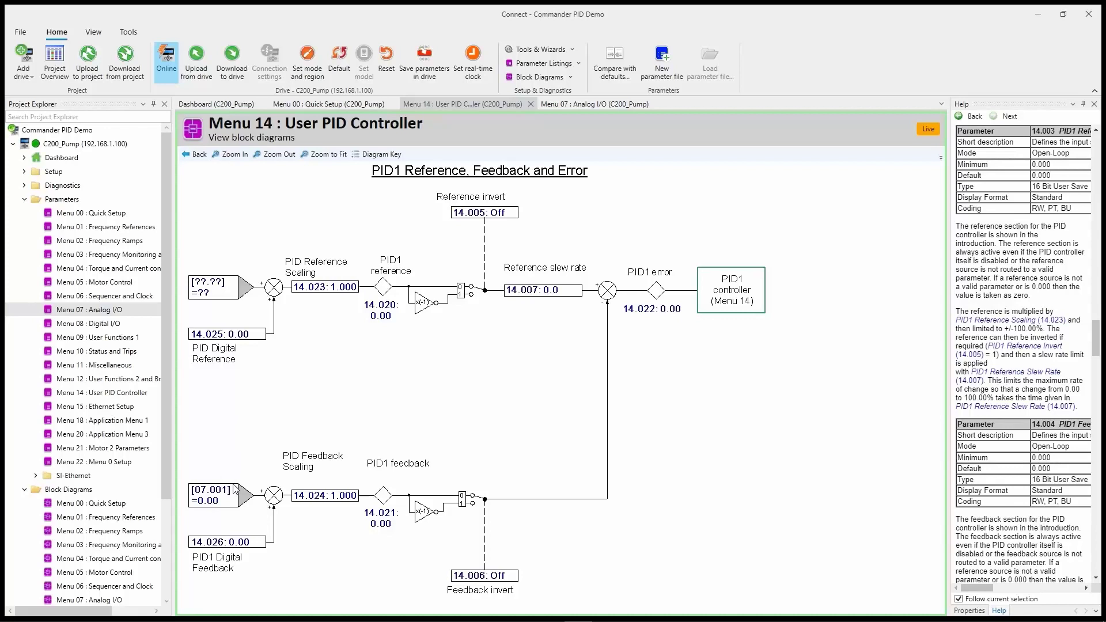
mouse_move(213, 497)
mouse_move(339, 503)
mouse_move(390, 525)
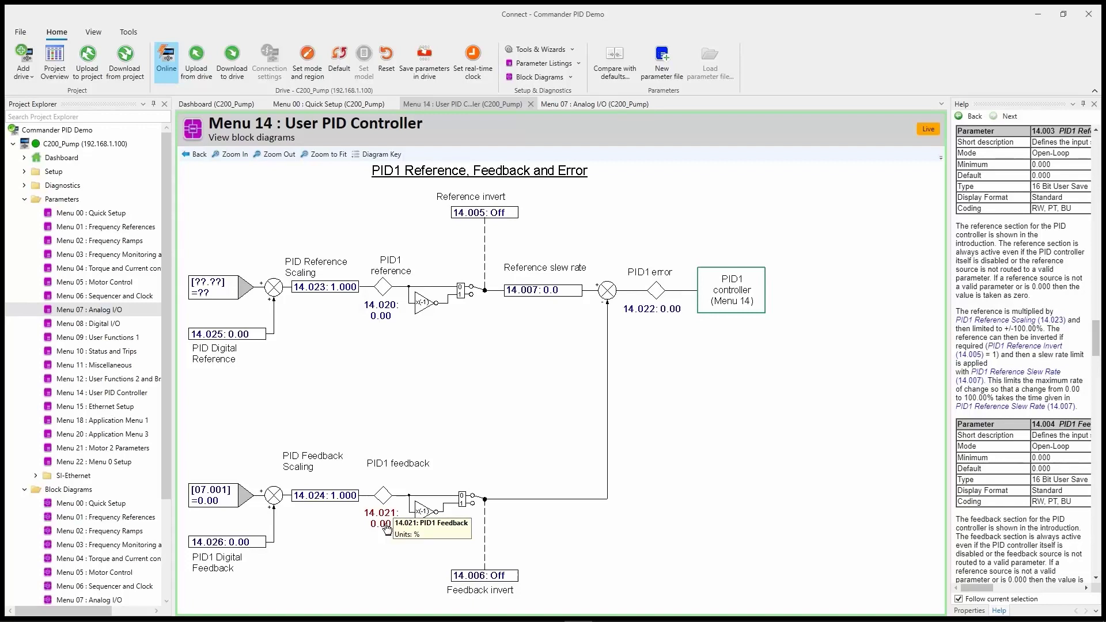
mouse_move(478, 579)
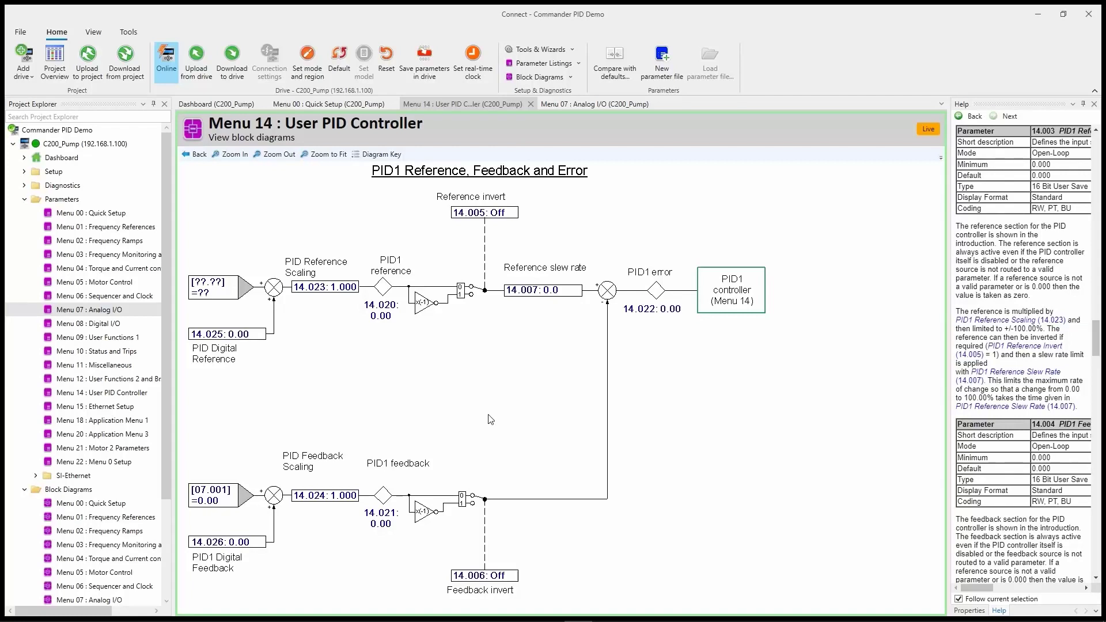
mouse_move(226, 340)
Return to the PID1 Controller diagram and set PID1 Symmetrical Limit Enable (14.018) to On
click(733, 308)
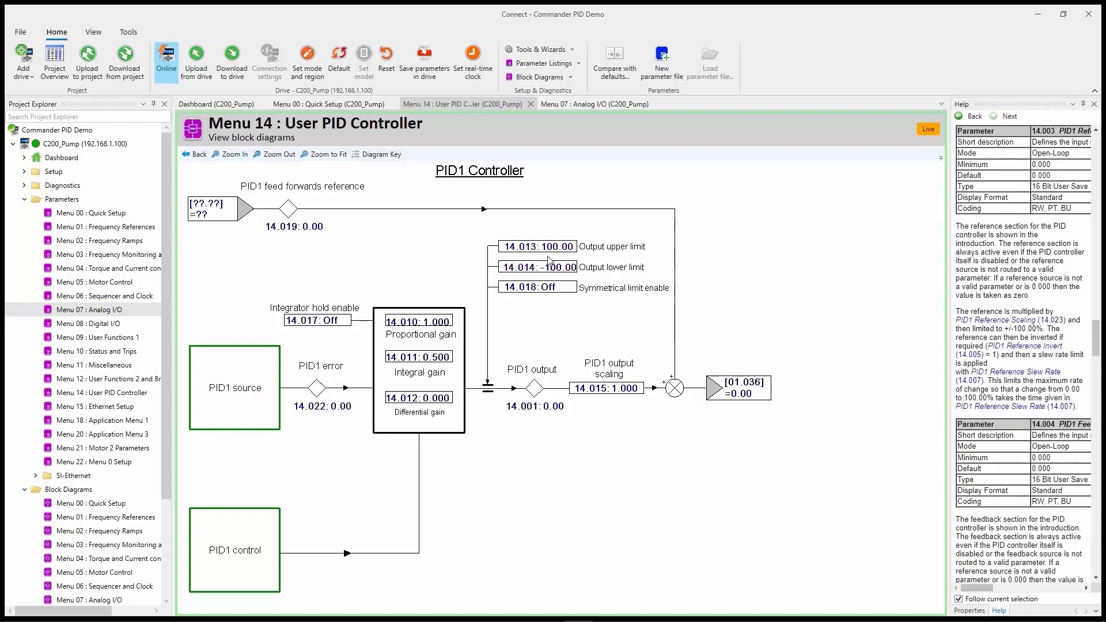
double_click(545, 288)
click(564, 309)
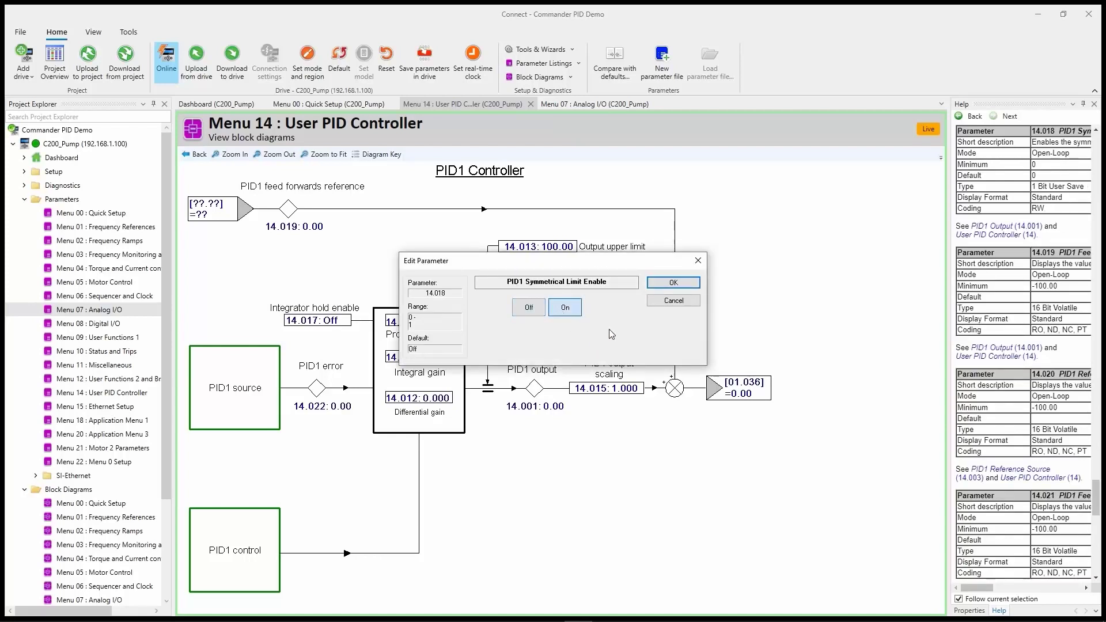
click(668, 282)
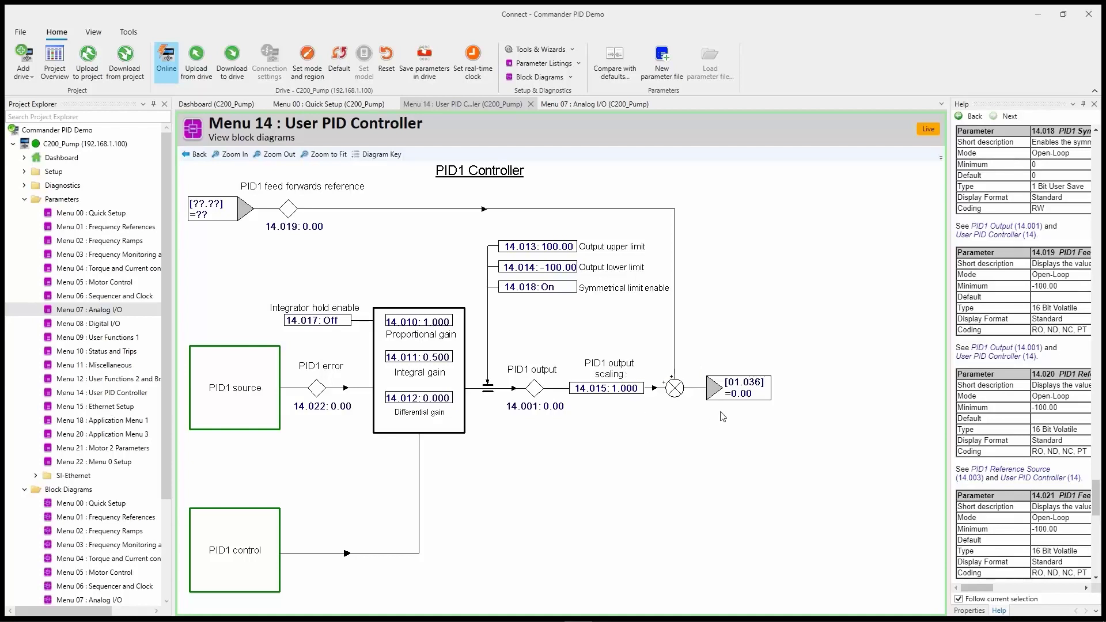
Save the parameters in the drive and upload them from the drive into the project
mouse_move(745, 388)
mouse_move(320, 230)
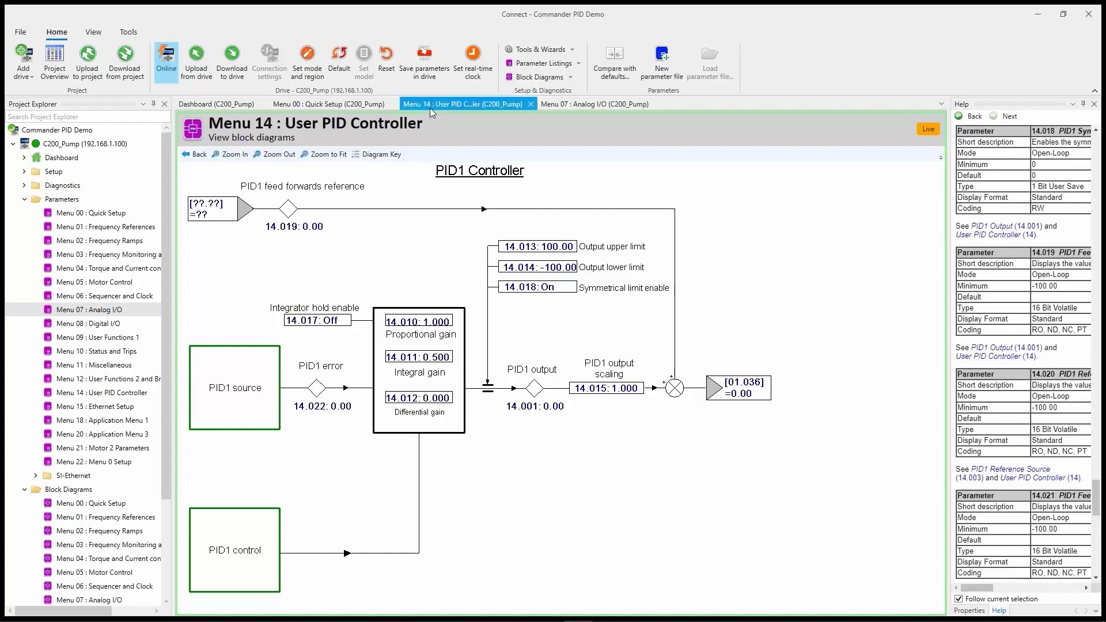
click(422, 62)
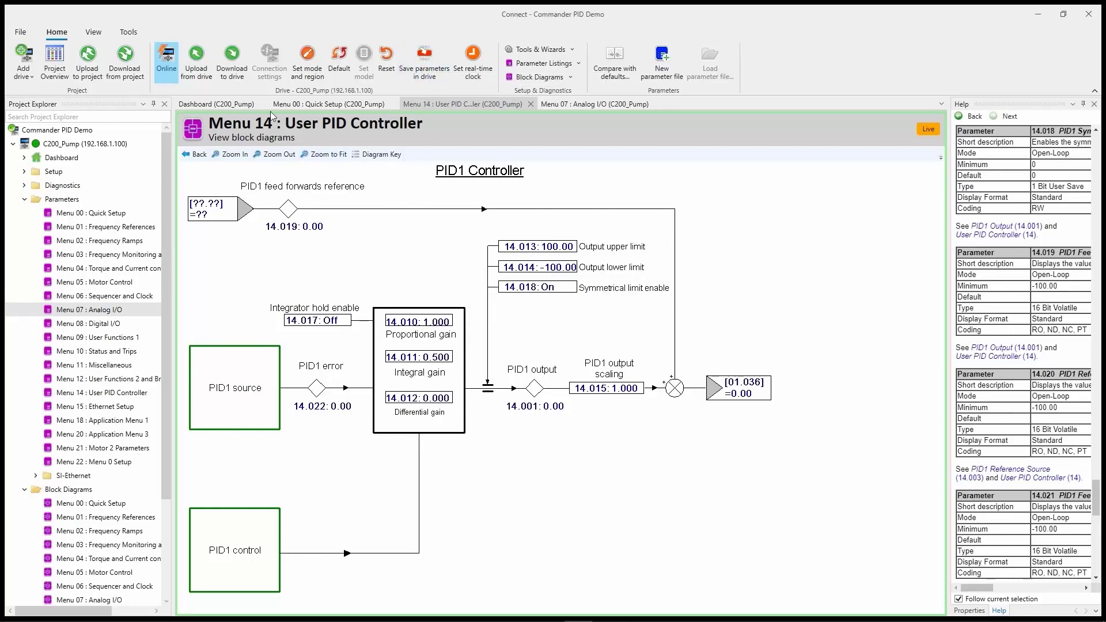
click(197, 65)
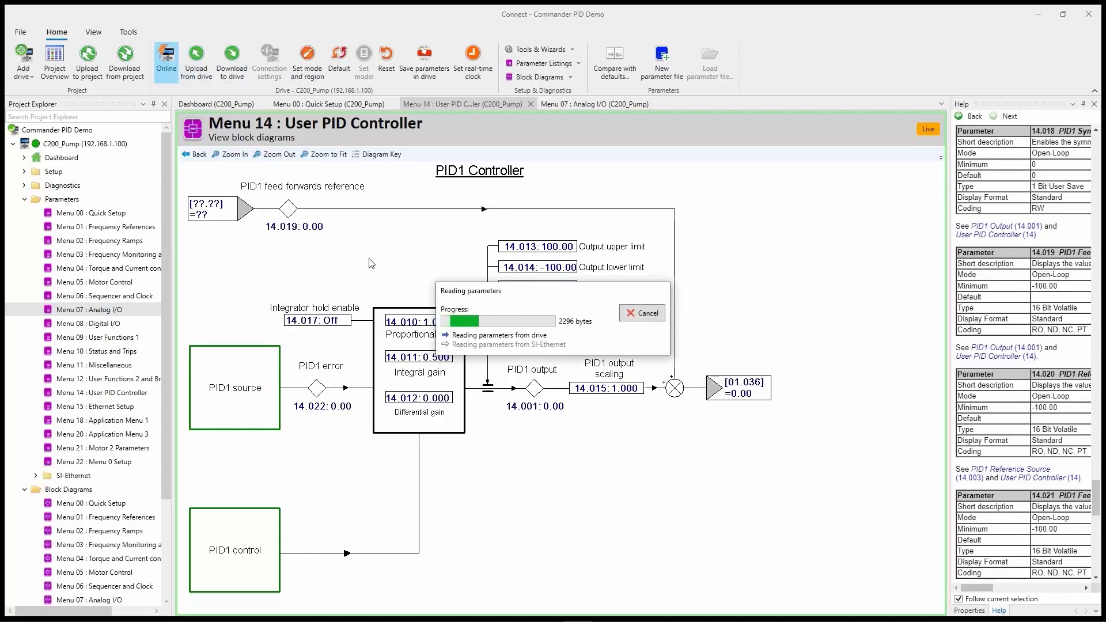
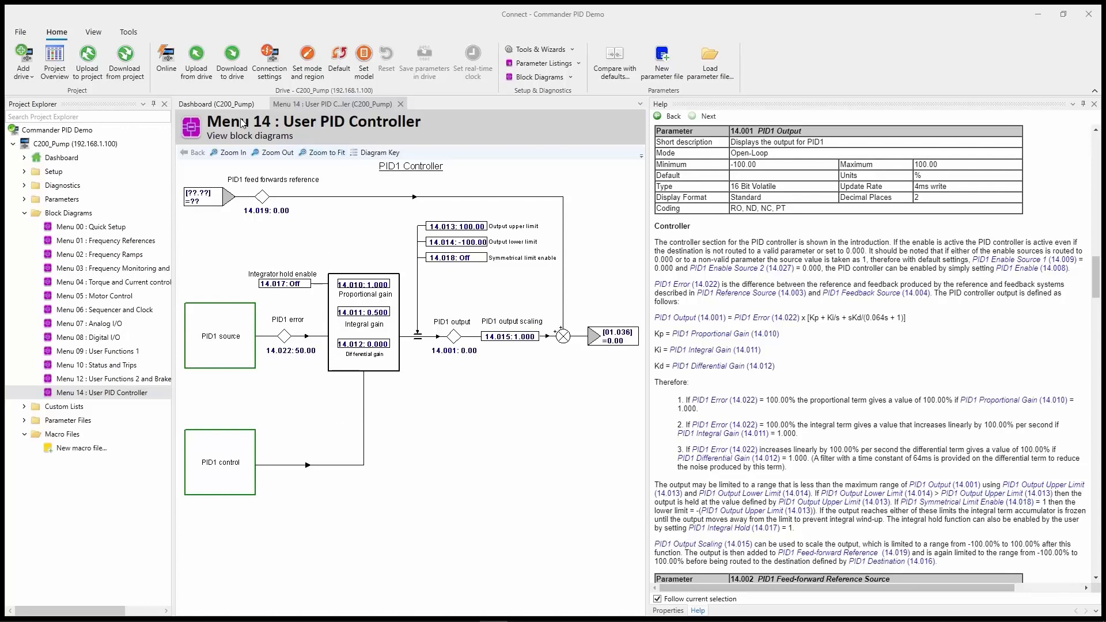
Launch CTScope from the C200_Pump dashboard and create a new multi-channel scope
click(231, 105)
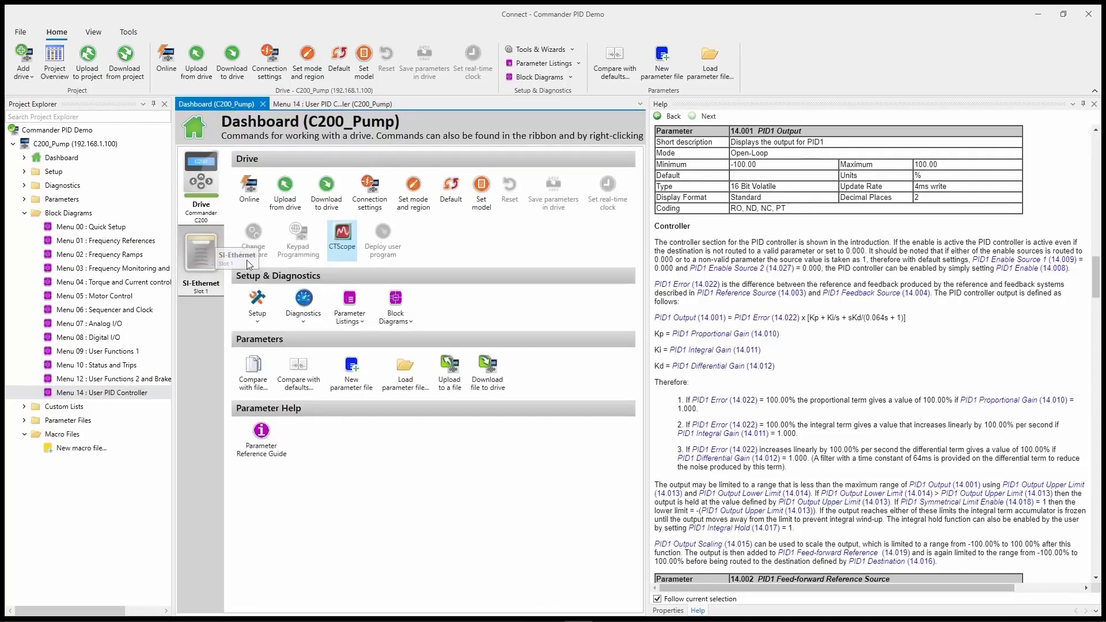
click(340, 248)
click(343, 239)
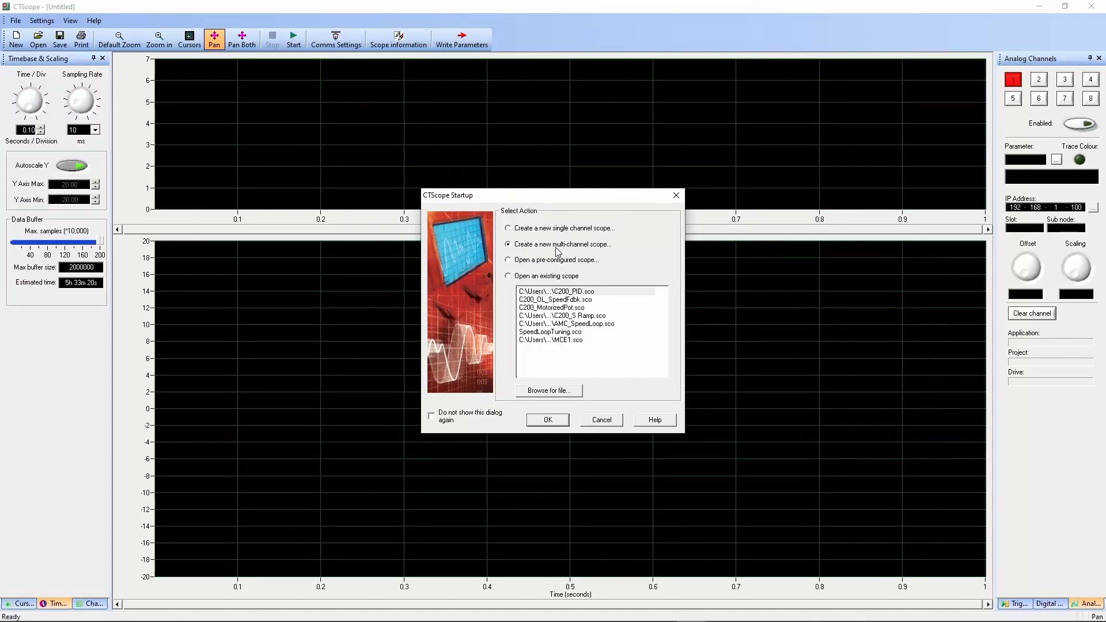
click(561, 422)
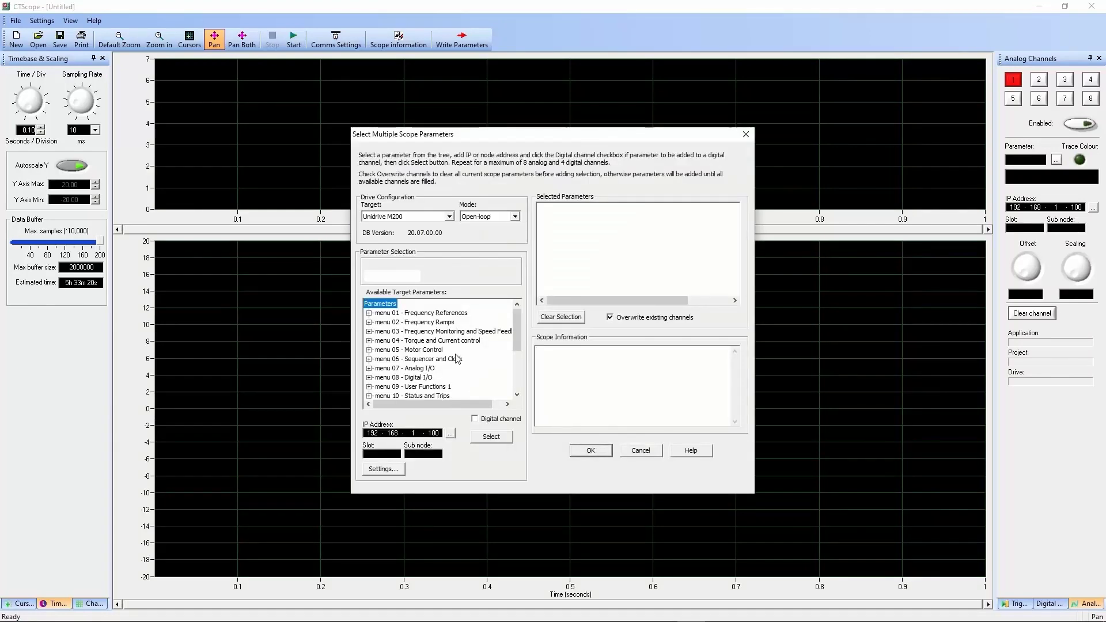
Set the scope's target drive to Commander C200
drag(552, 140, 439, 180)
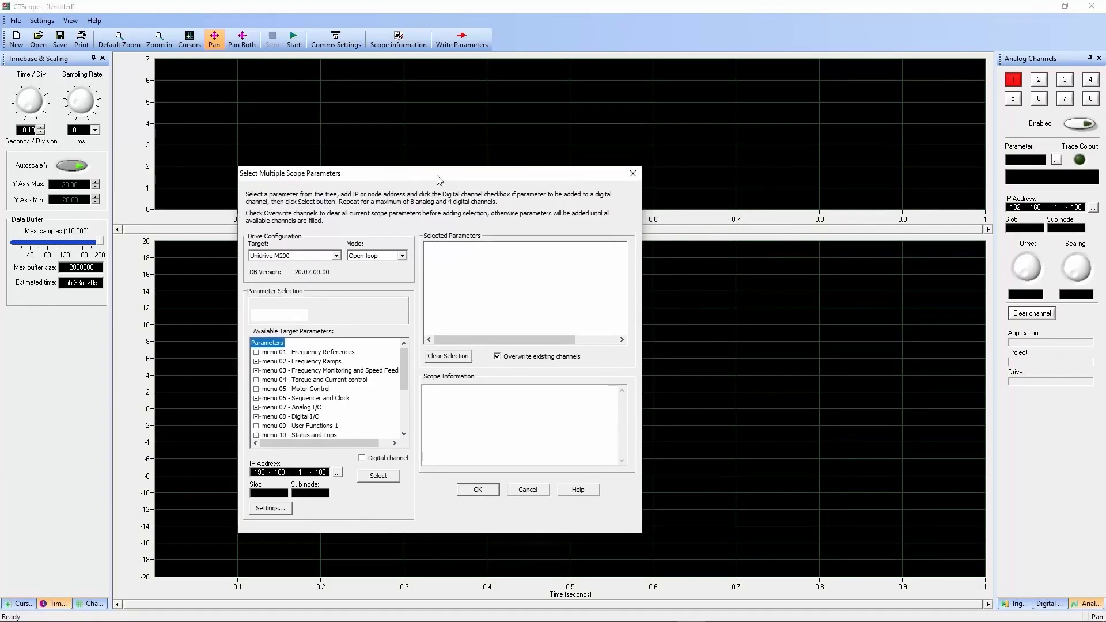
click(337, 257)
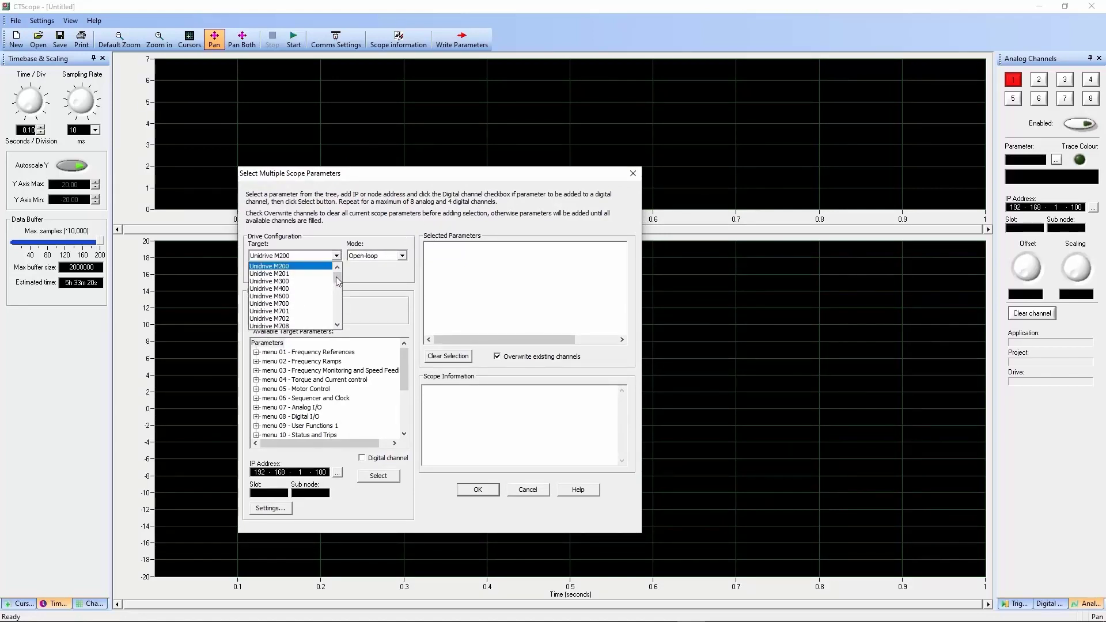
drag(338, 281, 339, 298)
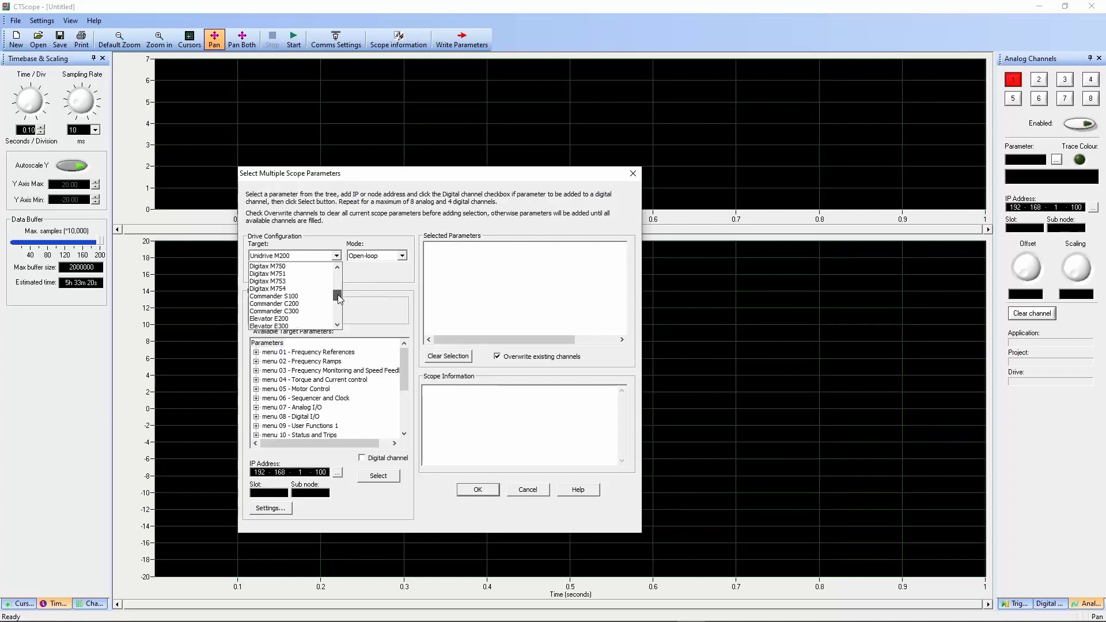
click(296, 306)
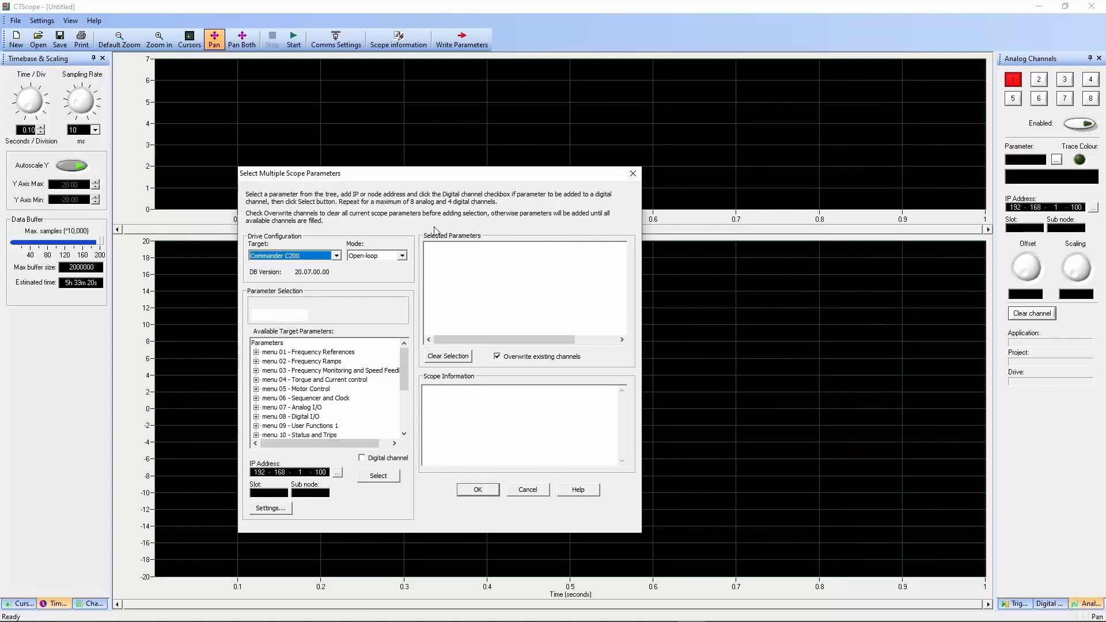
drag(439, 174, 436, 137)
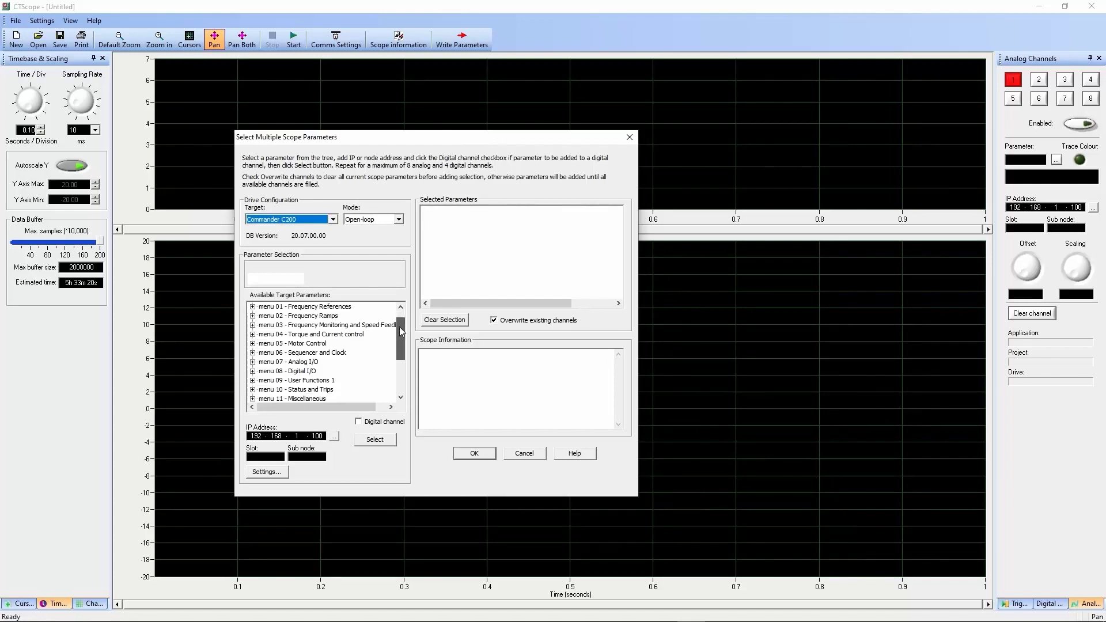
Add PID1 Enable (#14.008) from menu 14 - User PID Controller to the scope as a digital channel
drag(399, 325, 400, 344)
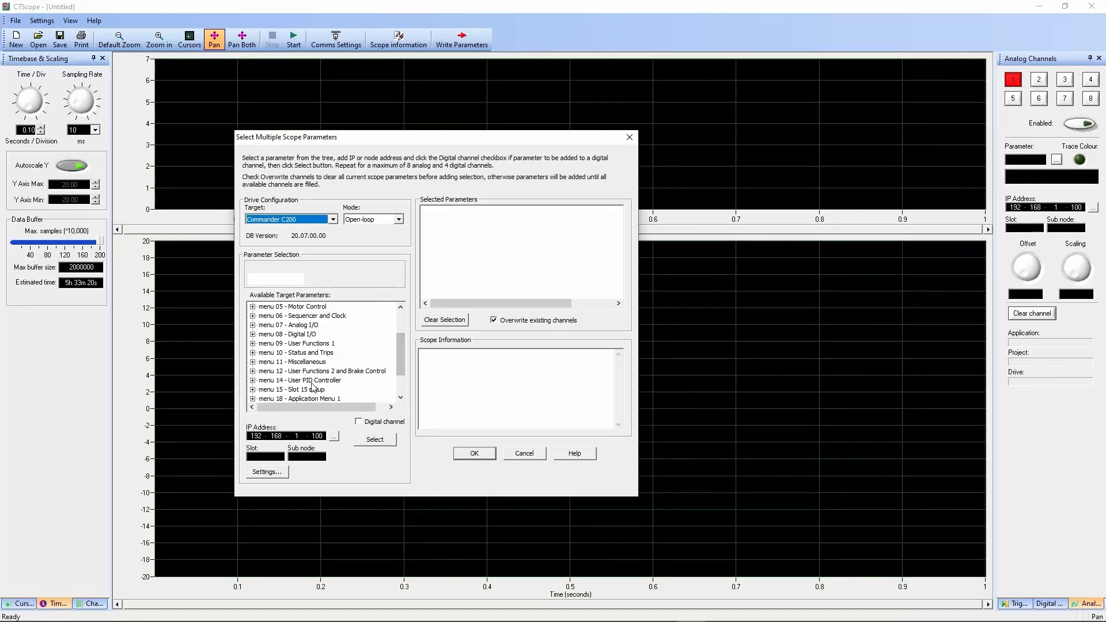
click(253, 380)
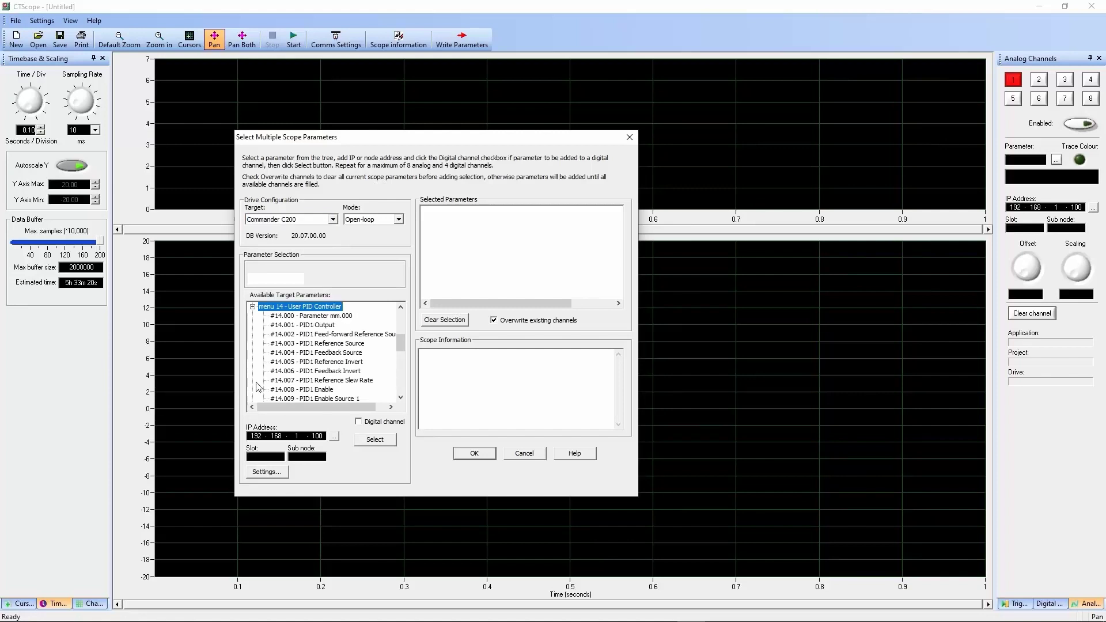
click(312, 390)
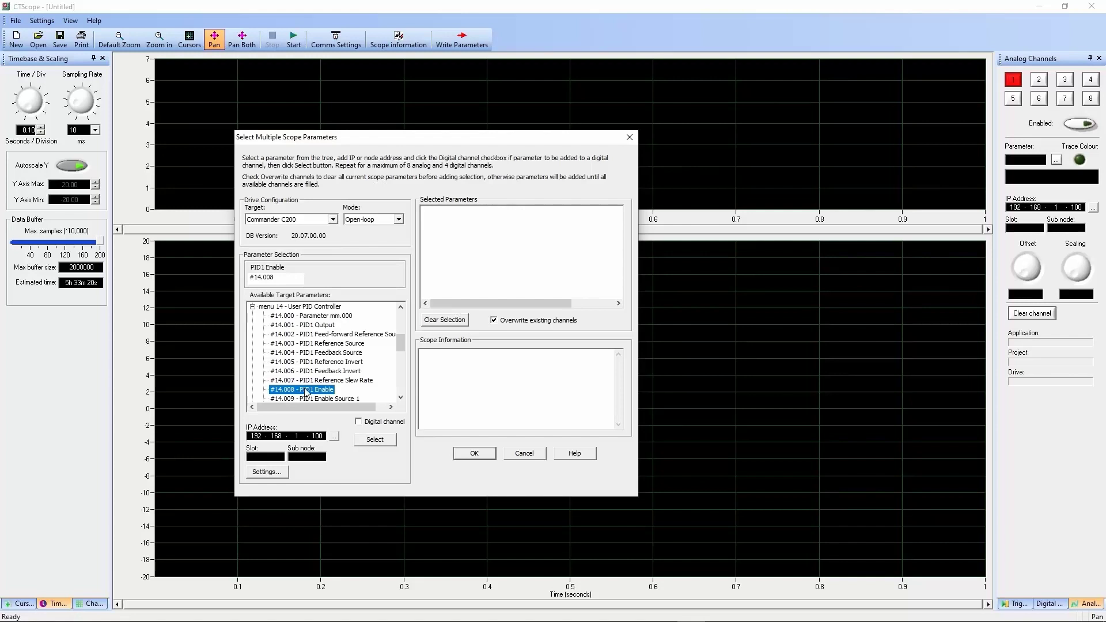
click(358, 422)
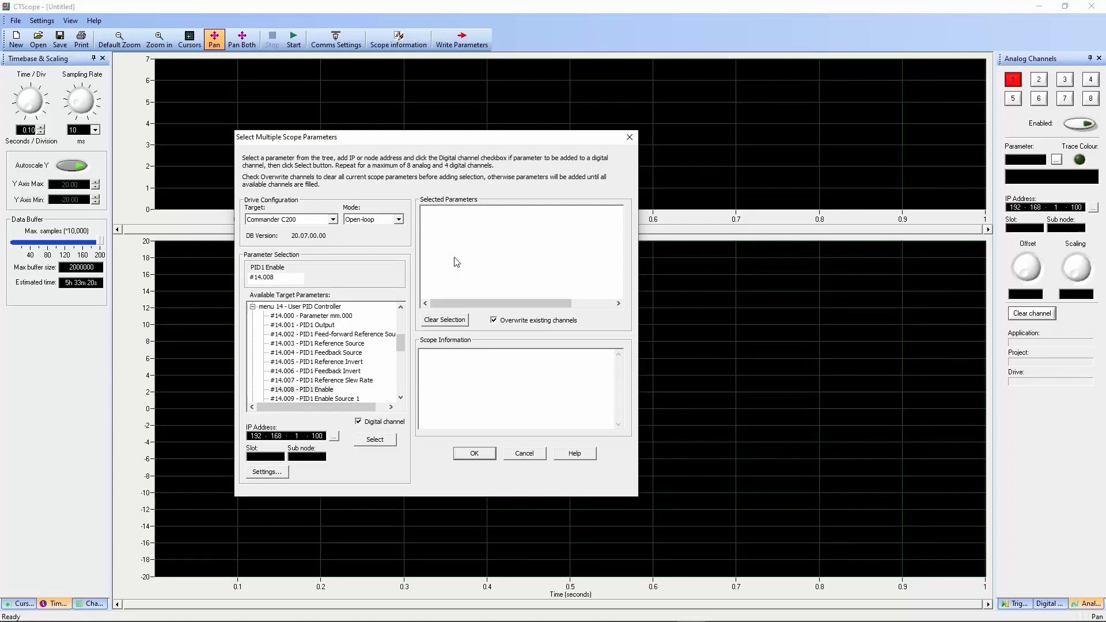
click(380, 443)
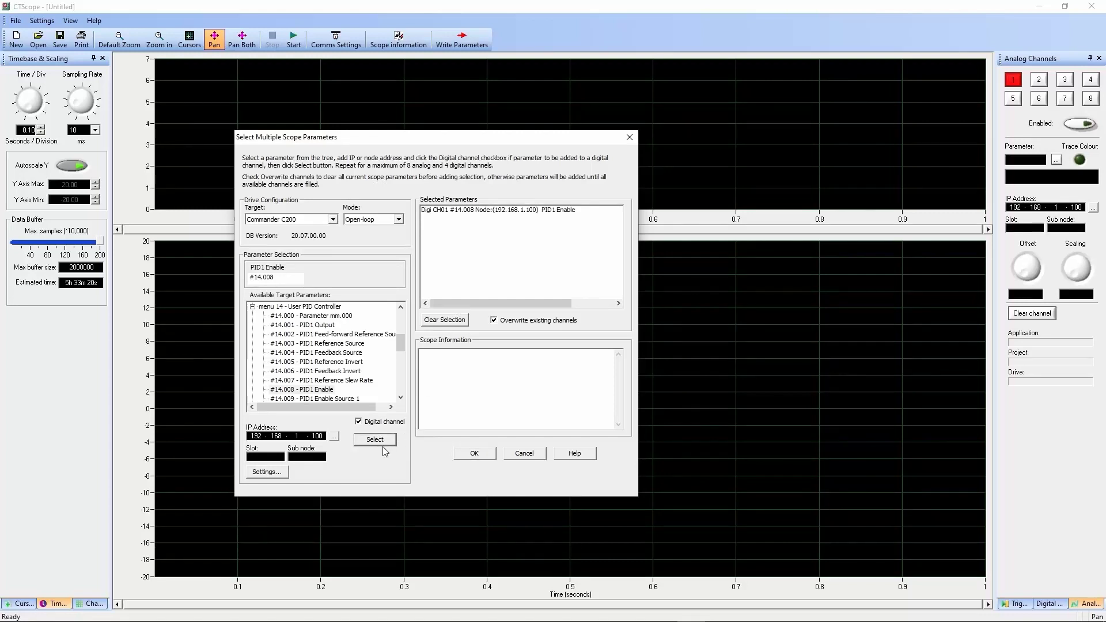
Add PID1 Feedback (#14.021) and PID1 Error (#14.022) to the scope as analog channels
click(358, 422)
drag(399, 346, 403, 373)
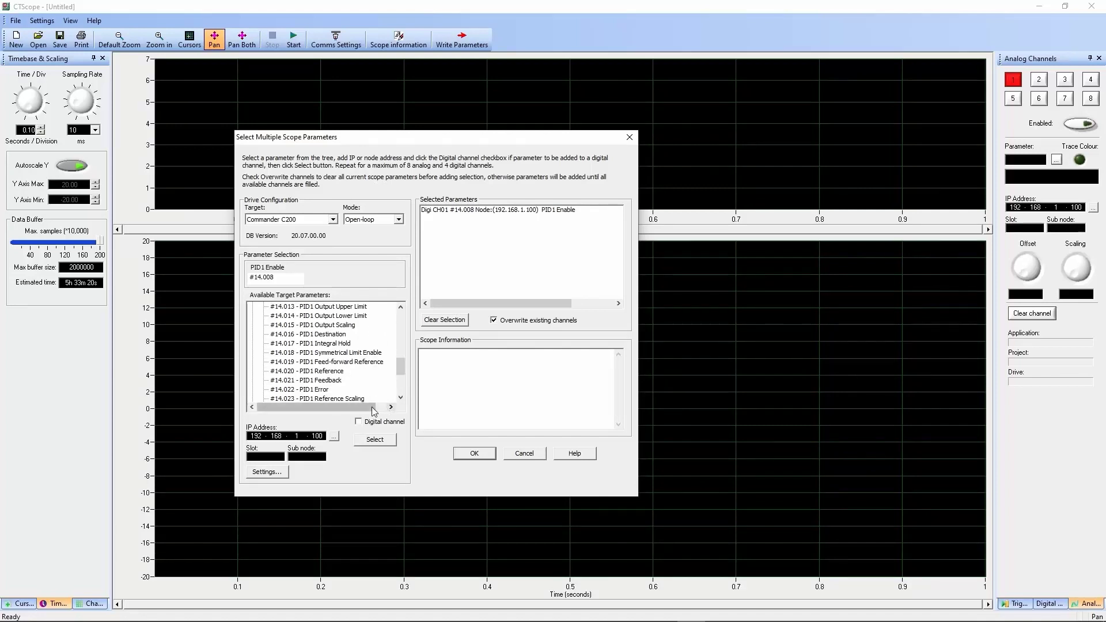
click(337, 382)
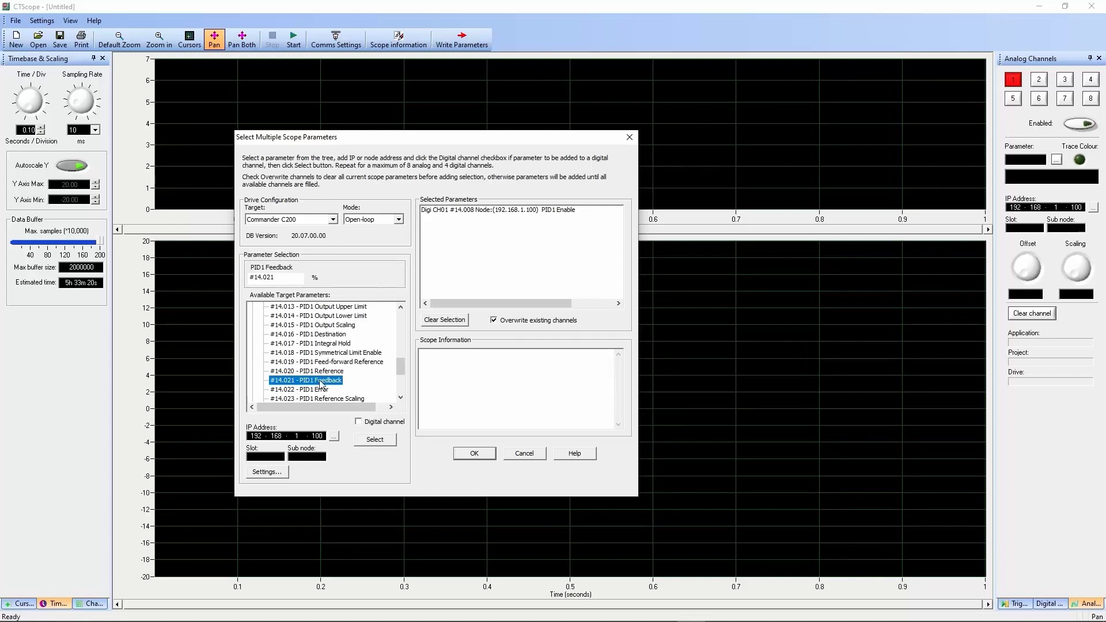
click(374, 441)
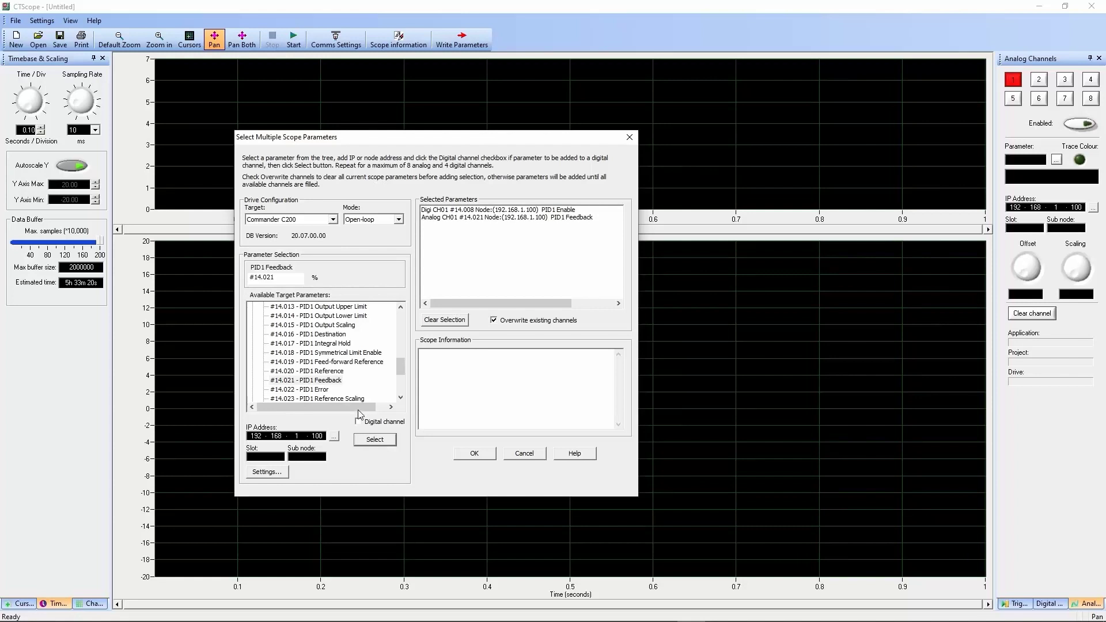
click(321, 390)
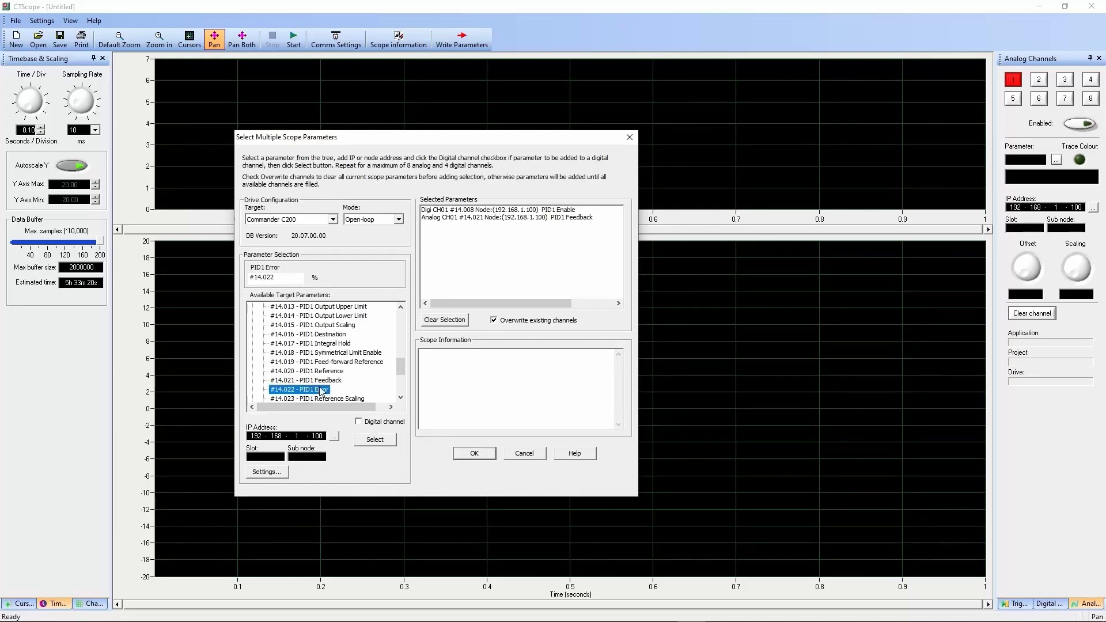
click(375, 441)
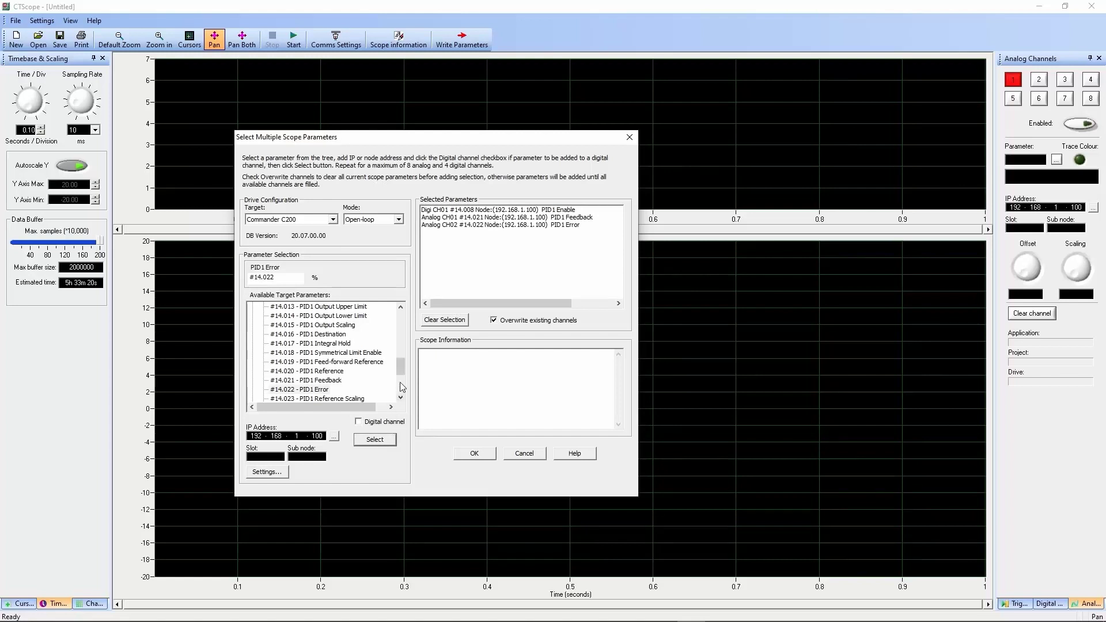
Add Analog Reference 1 (#01.036) from menu 01 - Frequency References as an analog channel and apply the scope parameter selection
drag(402, 367, 402, 321)
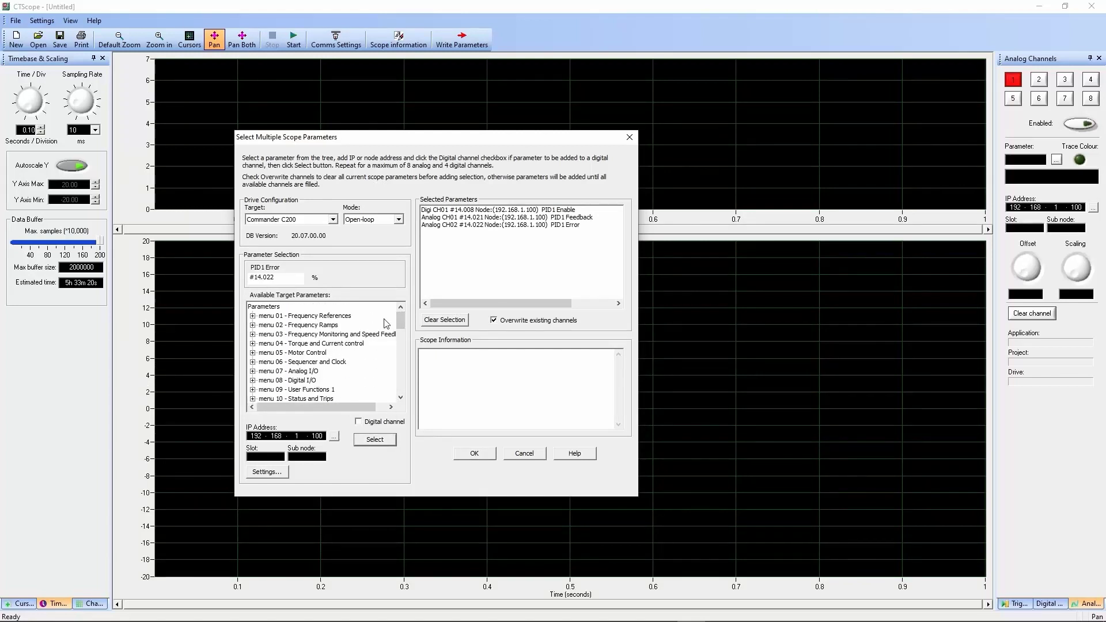
click(252, 316)
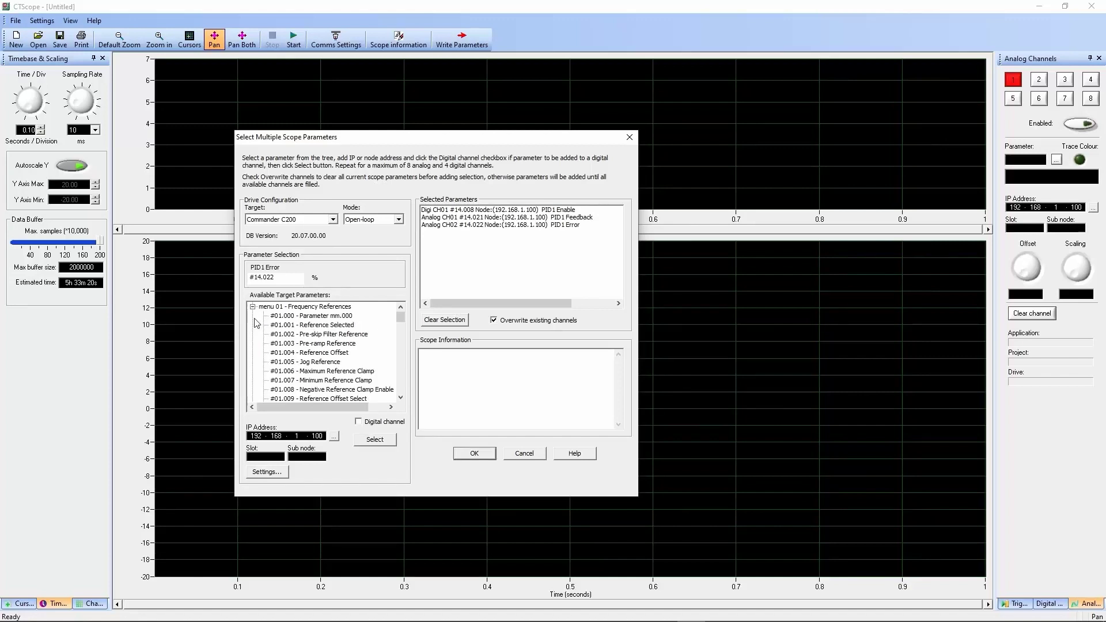
click(401, 398)
drag(401, 398, 401, 398)
click(401, 398)
click(401, 398)
click(401, 398)
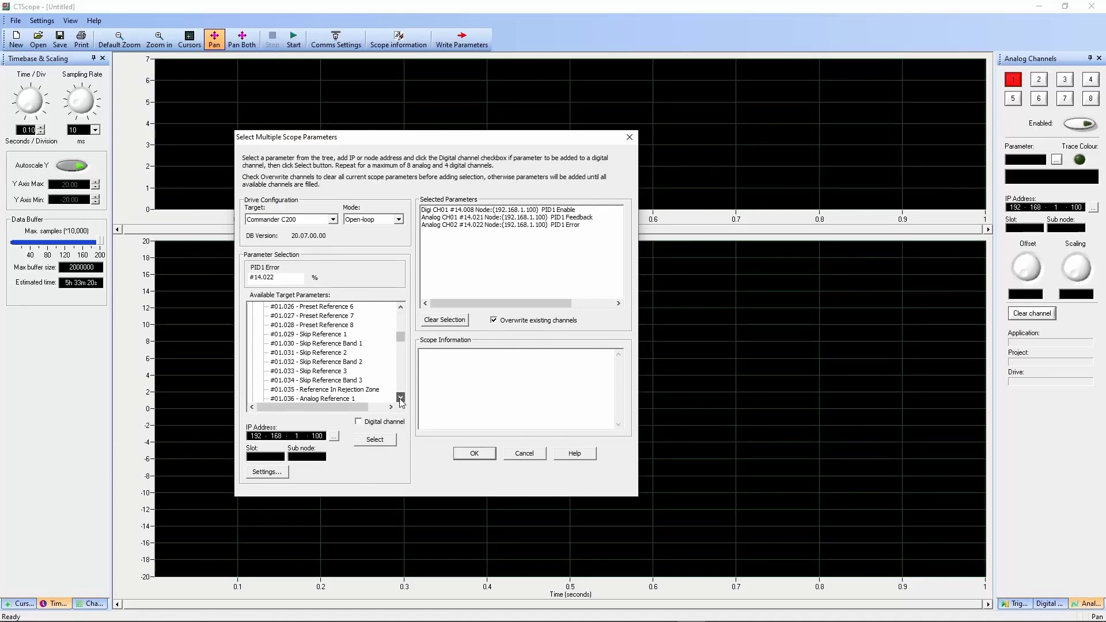
click(401, 398)
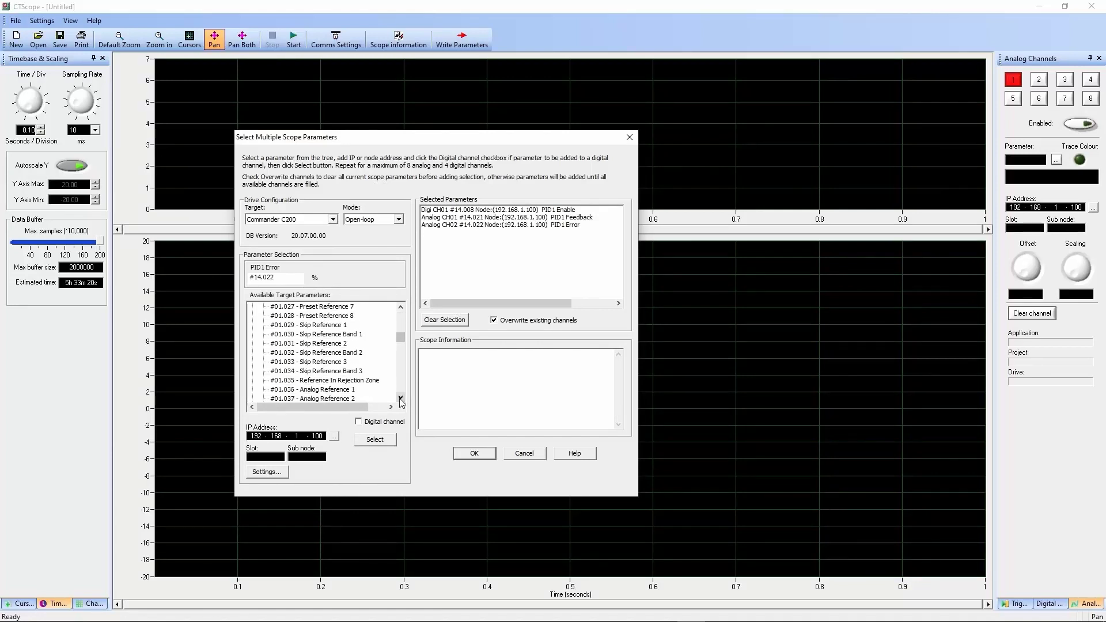
click(334, 390)
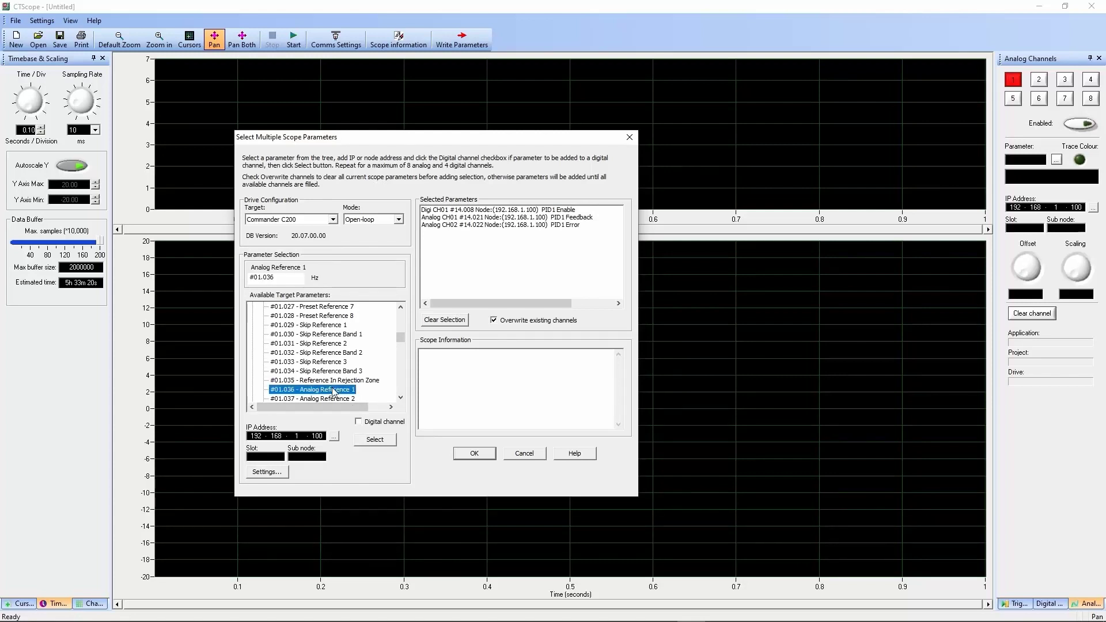
click(370, 445)
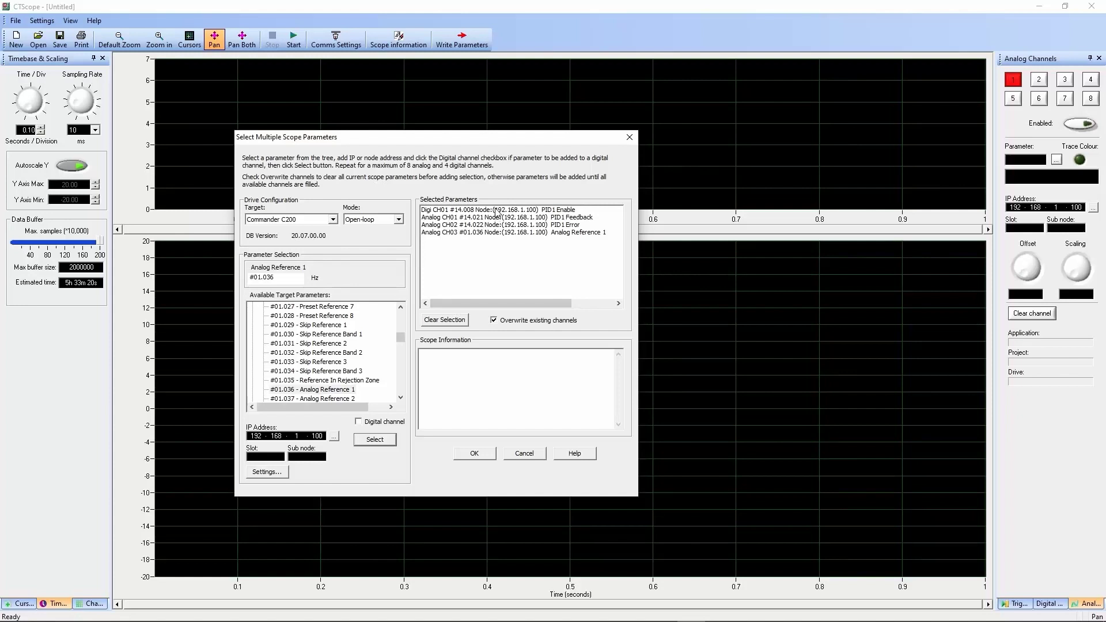
click(475, 453)
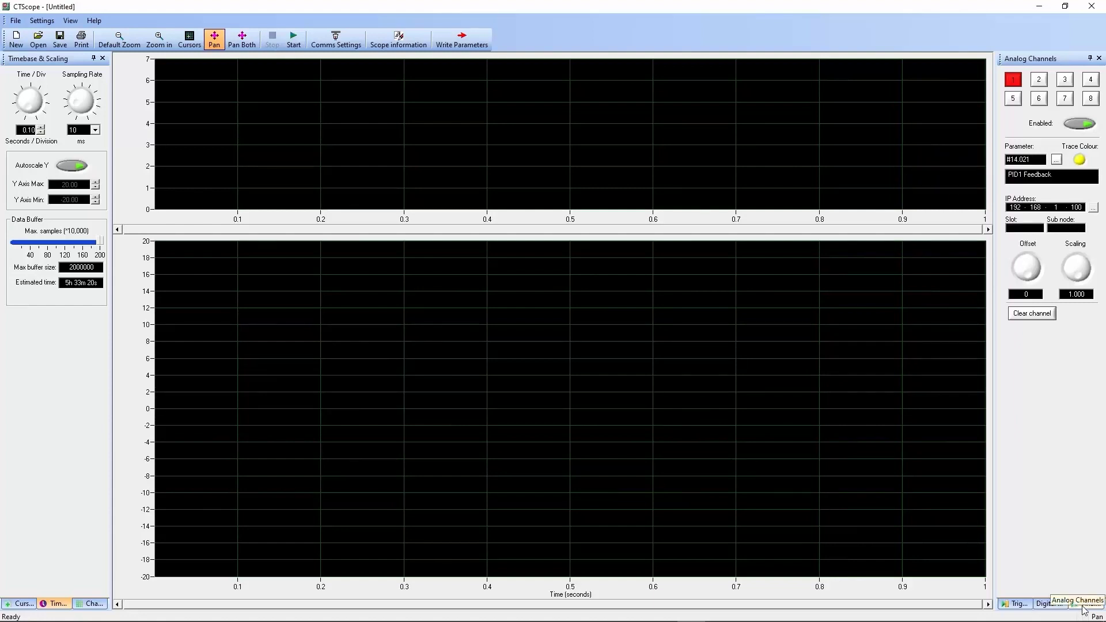
Review the PID1 Enable digital channel and keep yellow as its trace colour
click(1048, 604)
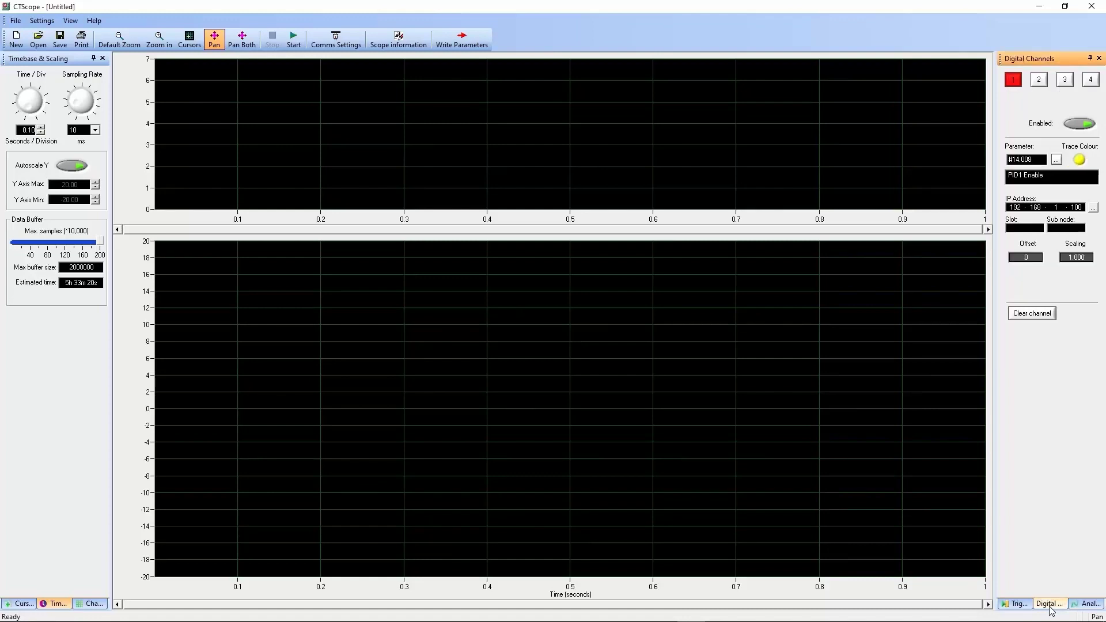
click(1079, 161)
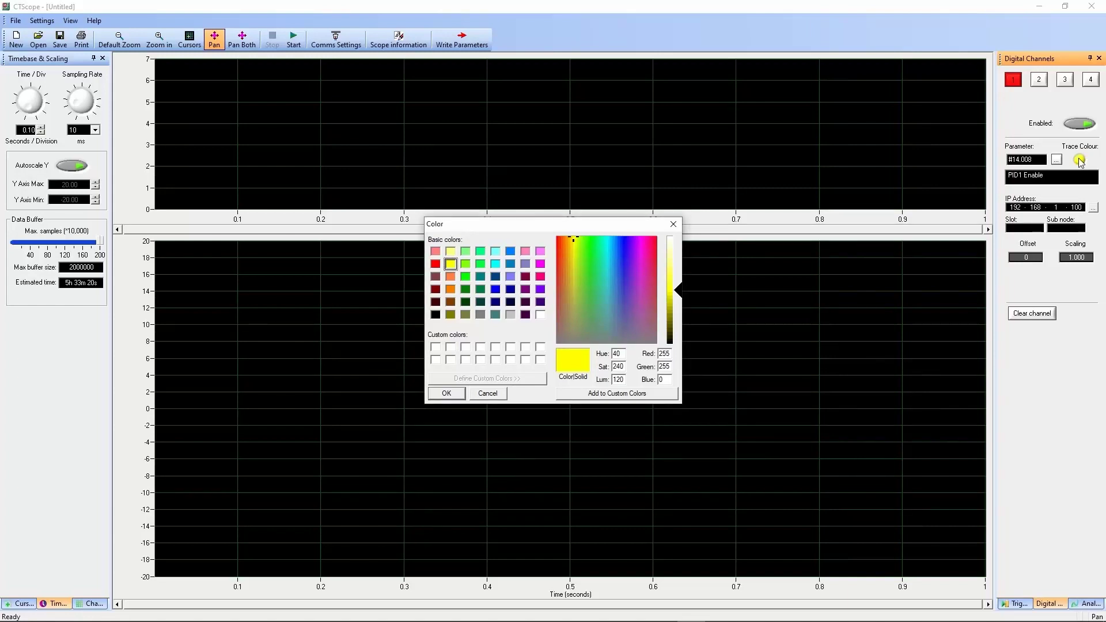
click(447, 394)
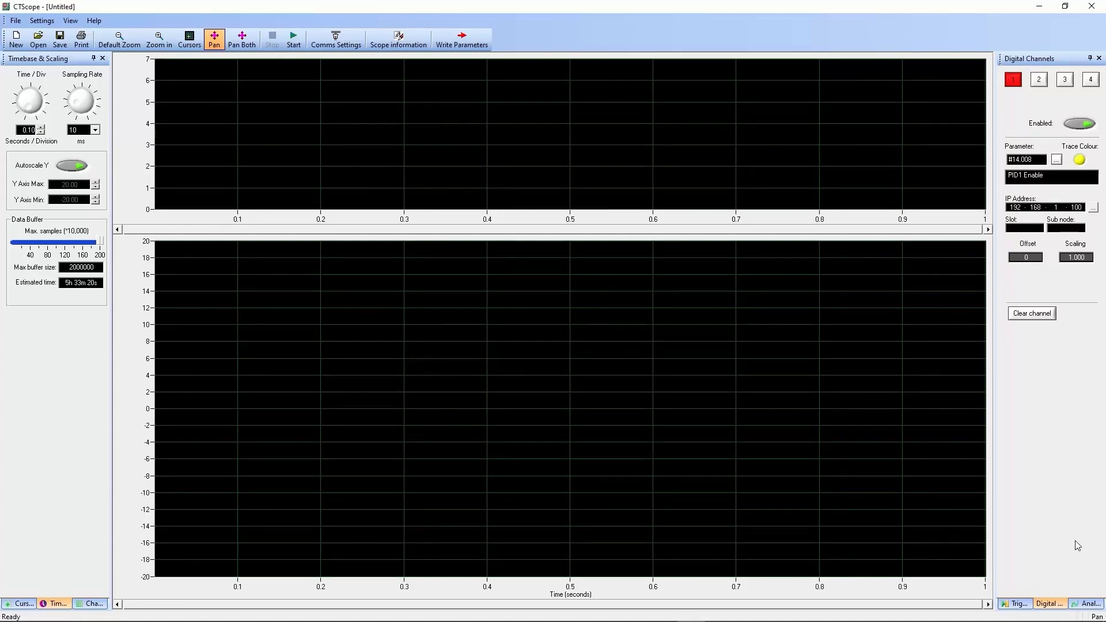
Change the trace colour of analog channel 1, PID1 Feedback, to bright green
click(1083, 606)
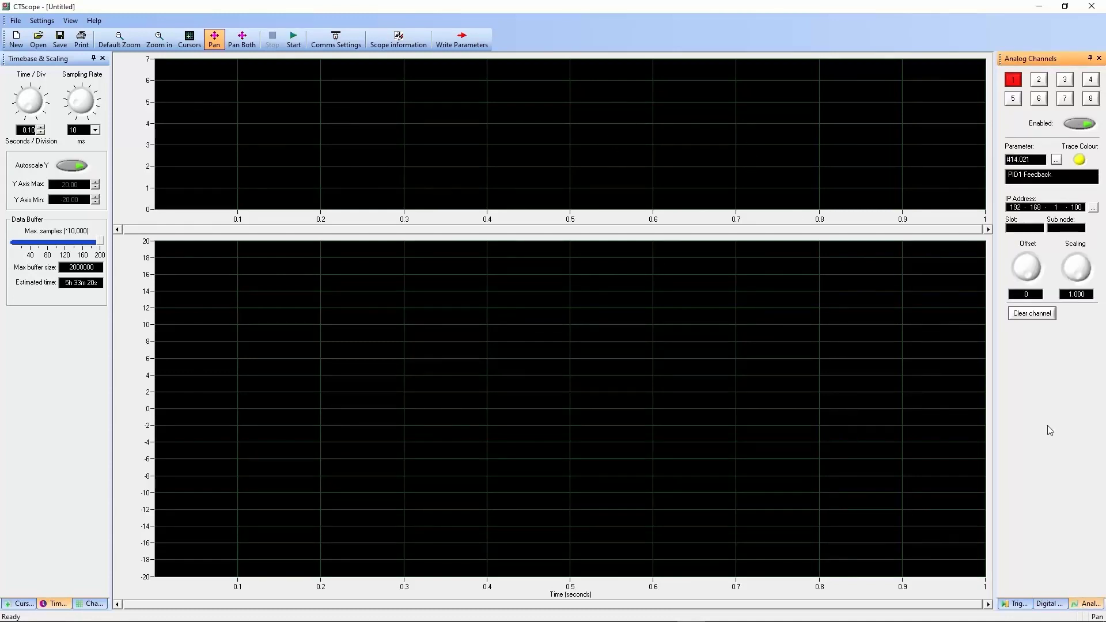
click(1081, 161)
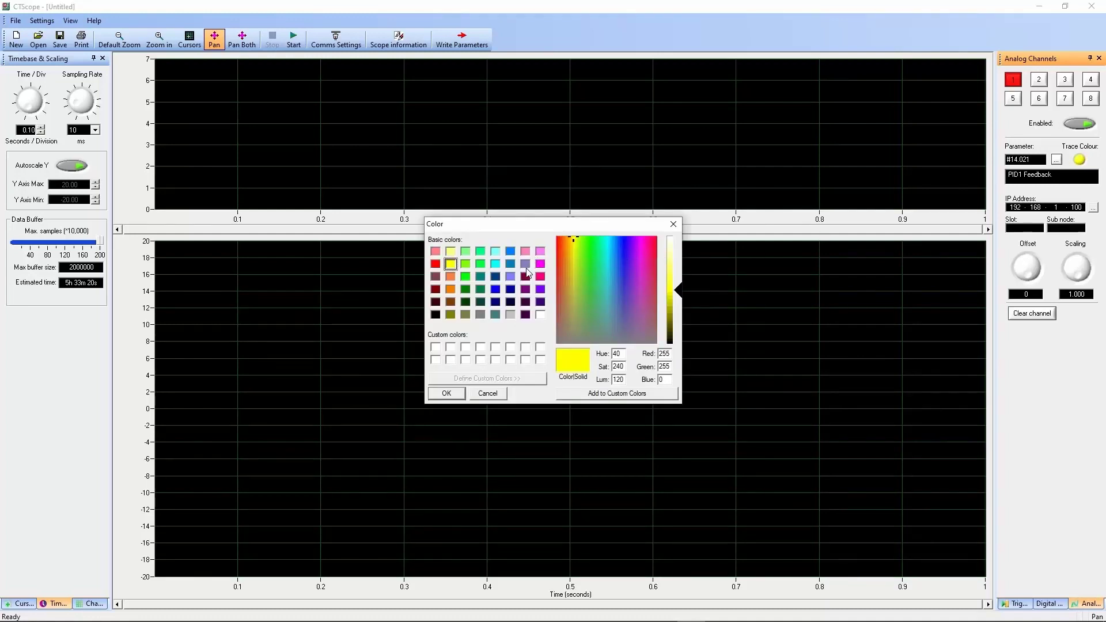
click(464, 277)
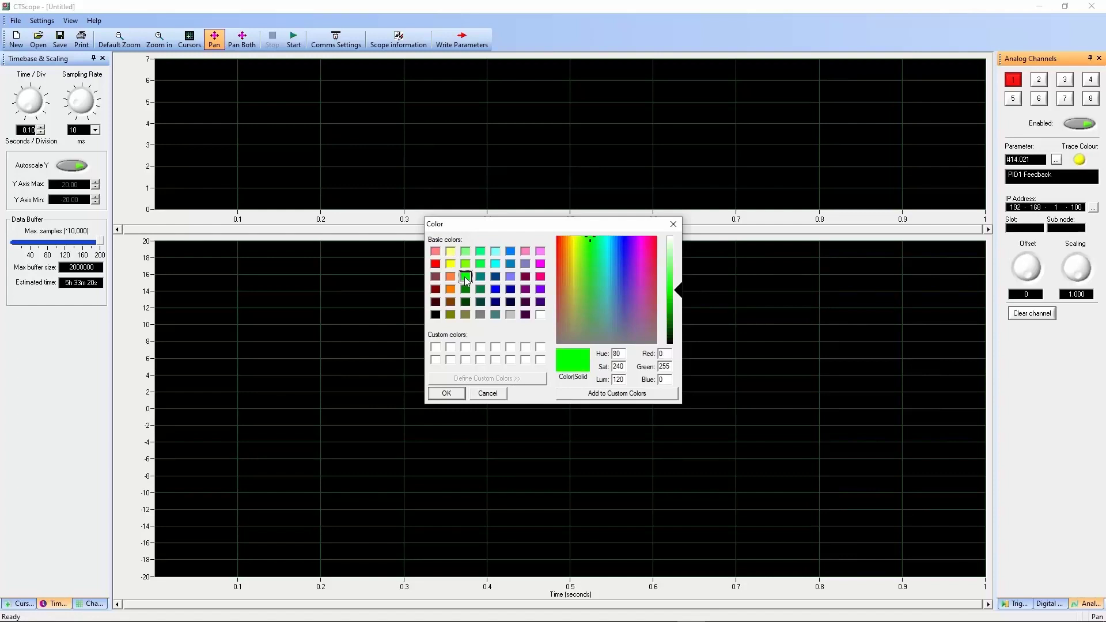
click(446, 394)
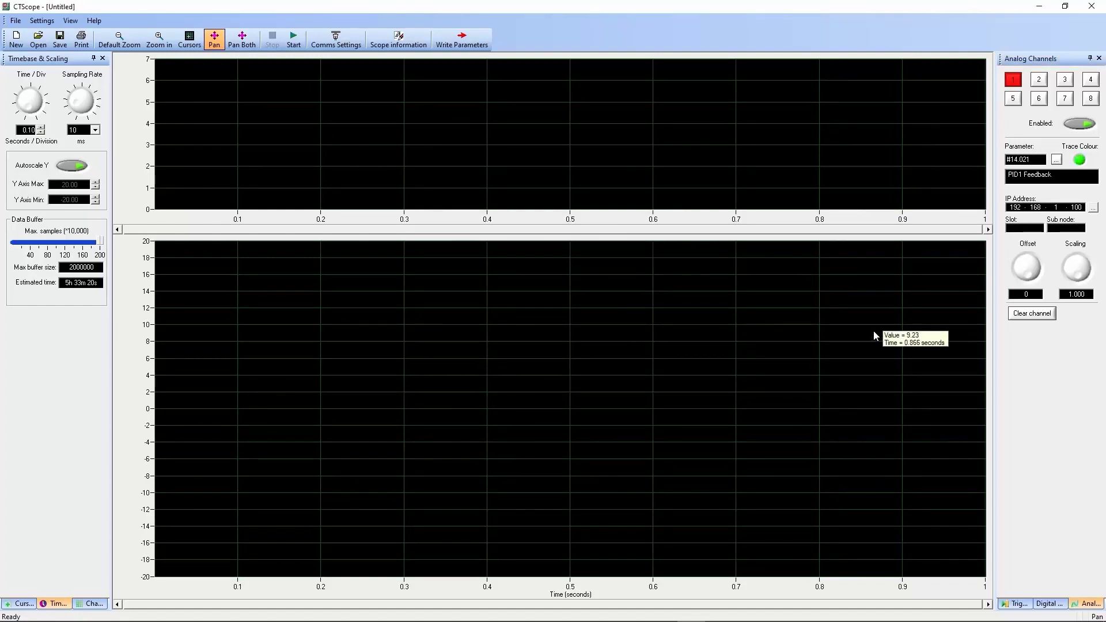
Check the PID1 Error channel's colour and set the Analog Reference 1 trace on analog channel 3 to light cyan
click(1038, 82)
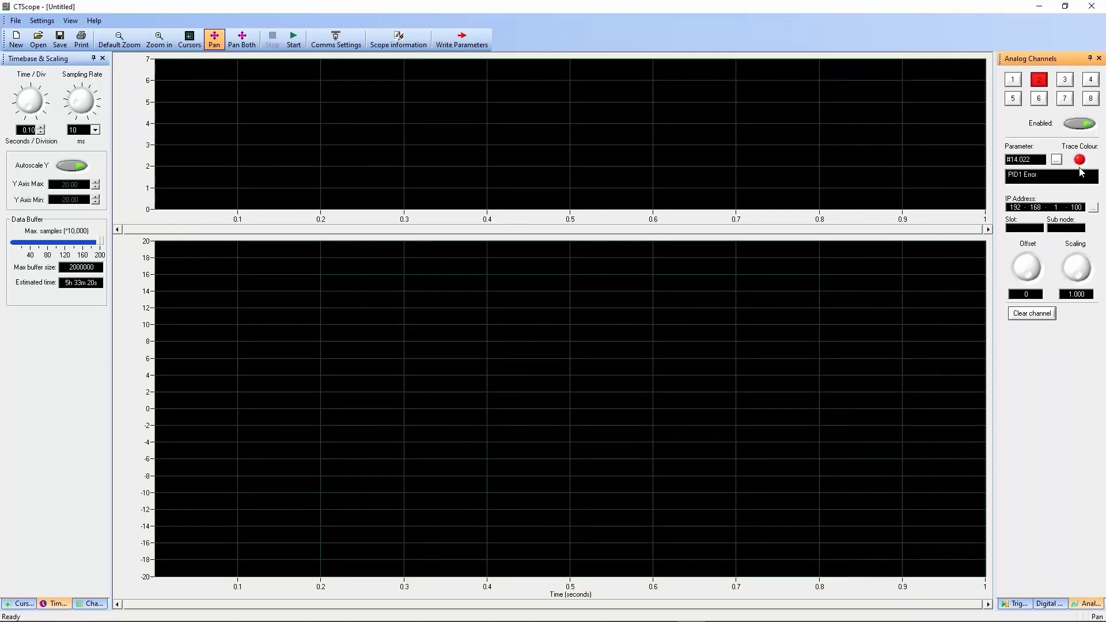
click(1065, 80)
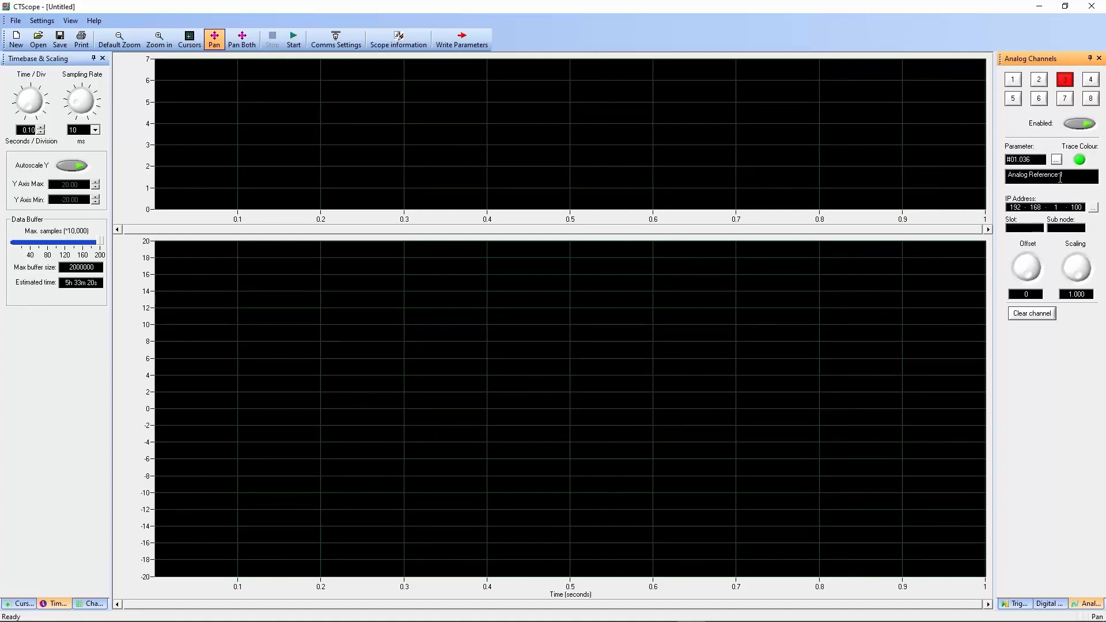
click(1080, 161)
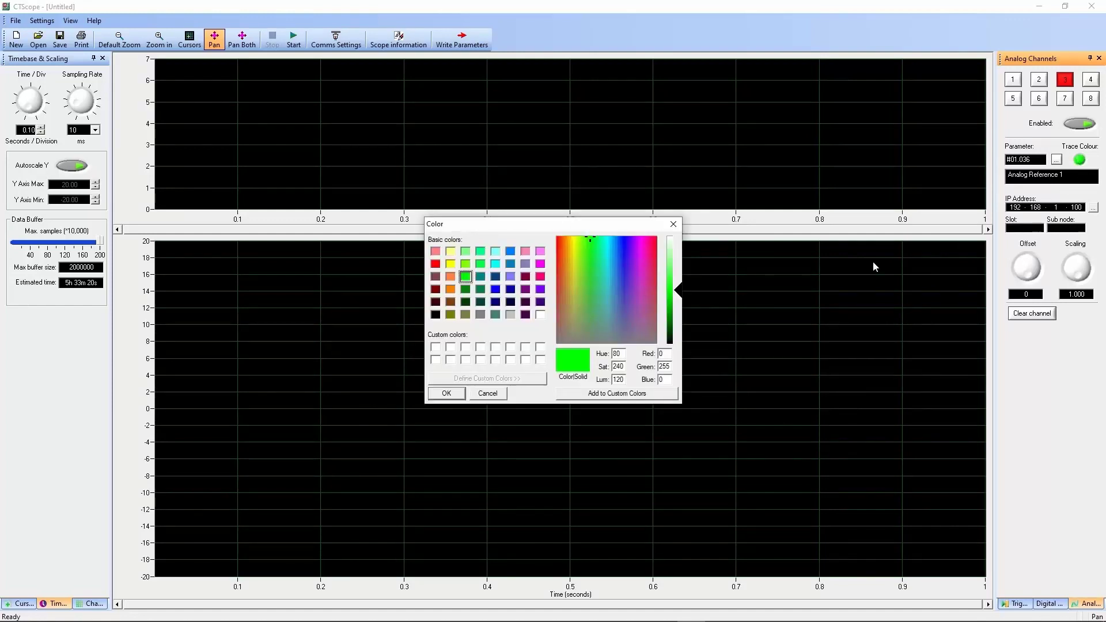
click(495, 252)
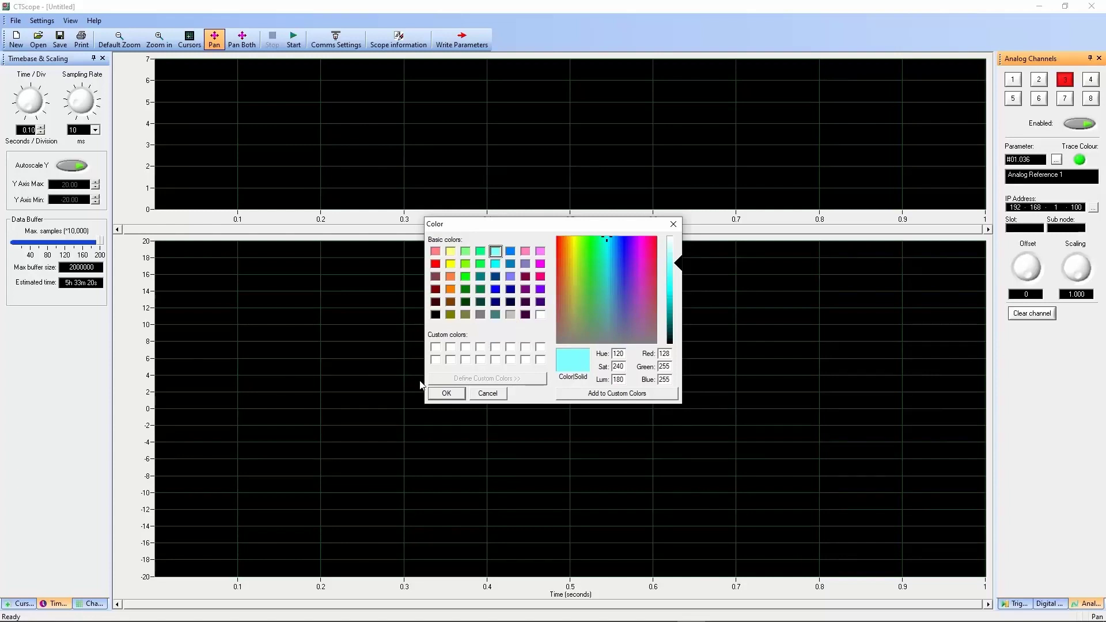
click(446, 394)
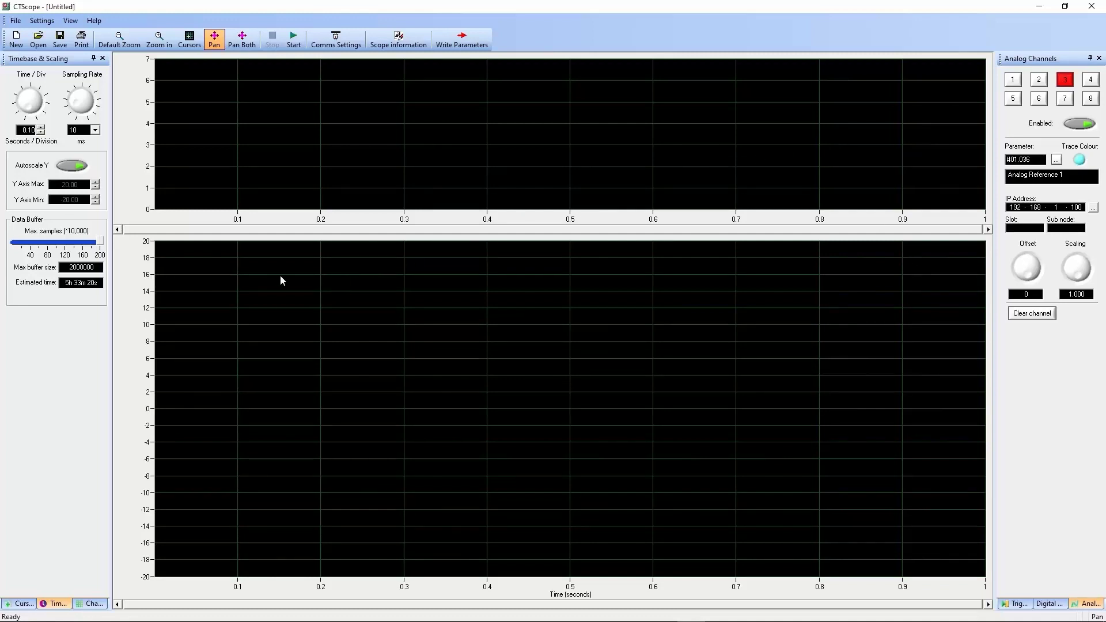
Set the timebase to 1.00 seconds per division and start the scope, bringing up analog channel 1 while it runs
click(21, 130)
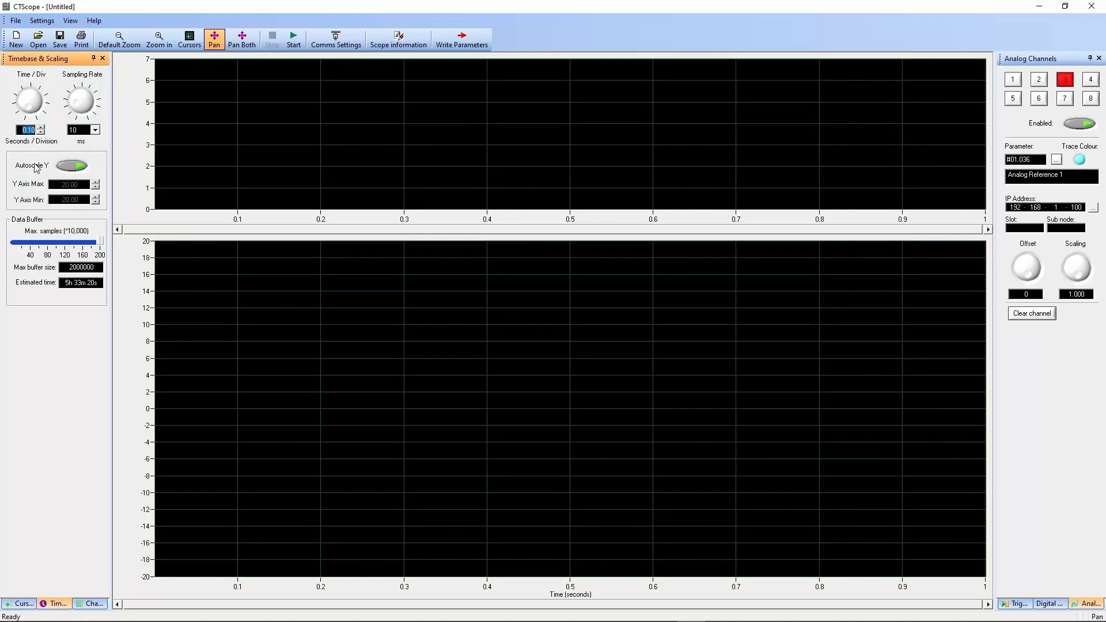
text(1.)
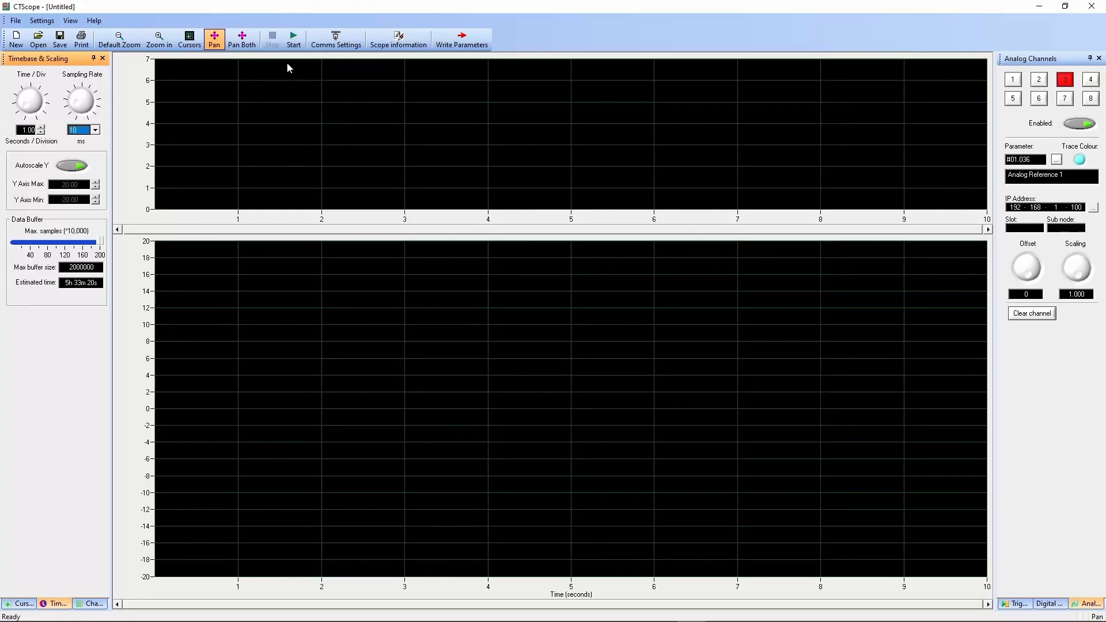
click(292, 41)
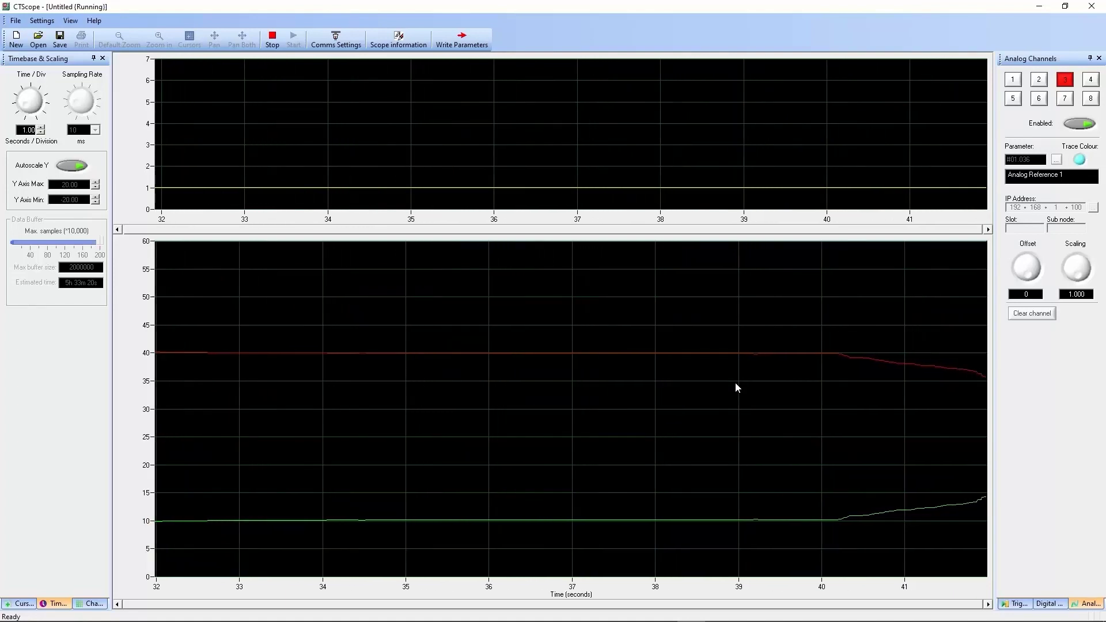
click(1012, 80)
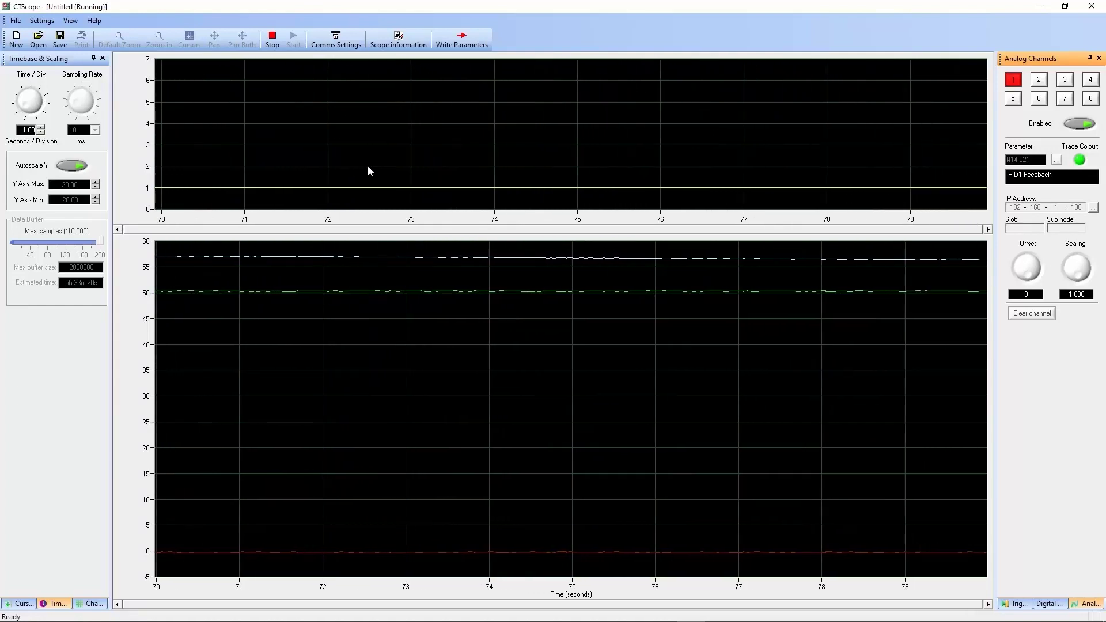
Add PID1 Proportional Gain (#14.010) from menu 14 as the first parameter to write to the drive and enable it
click(464, 50)
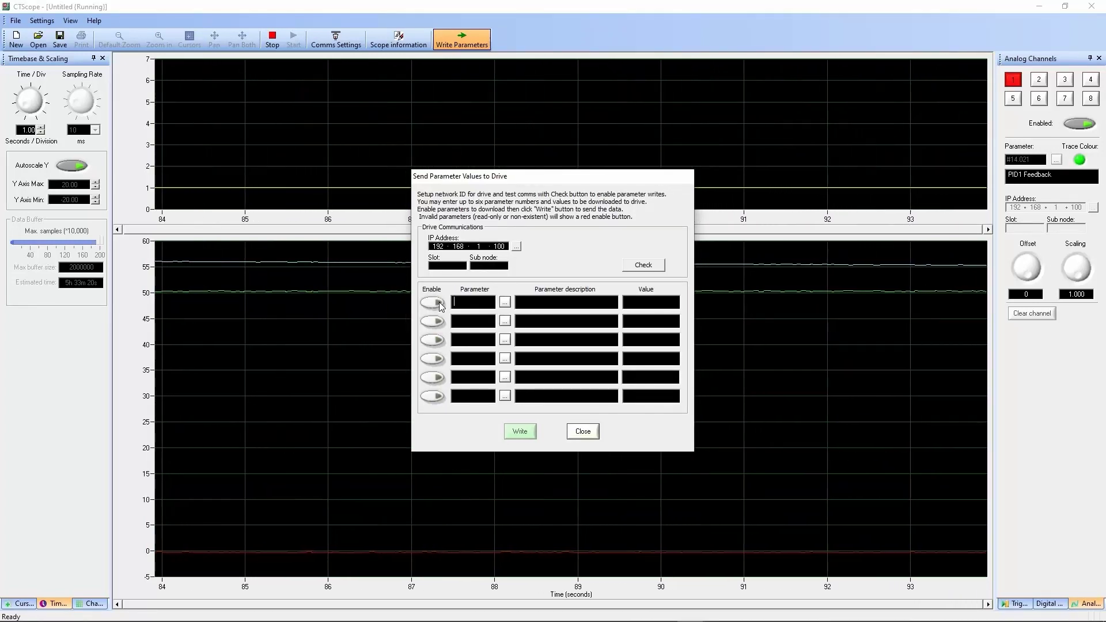
click(505, 302)
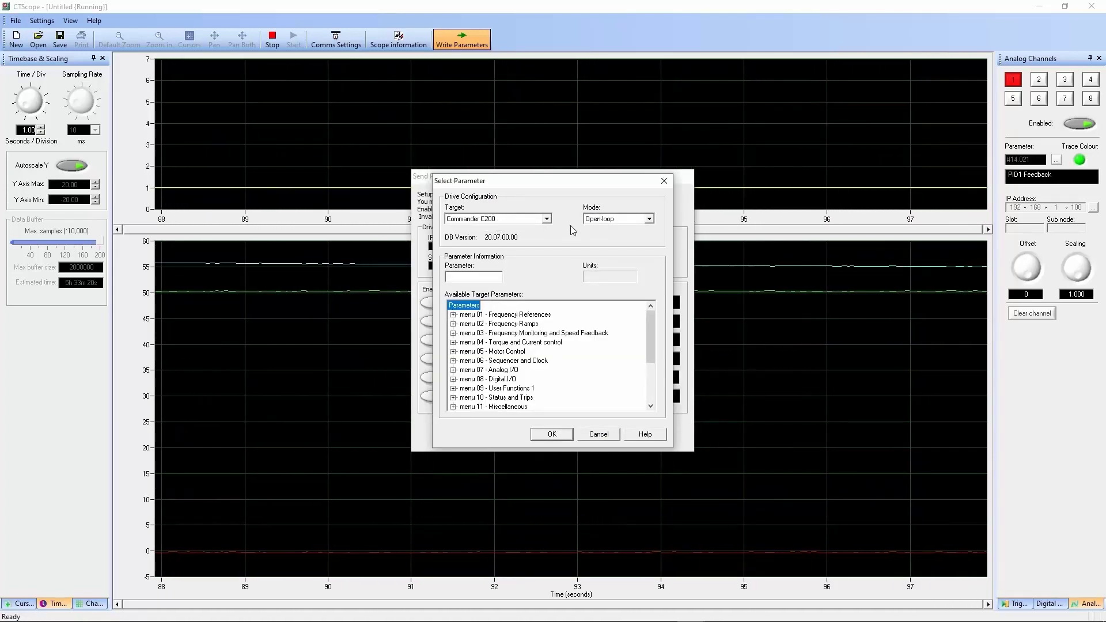
drag(648, 329, 652, 375)
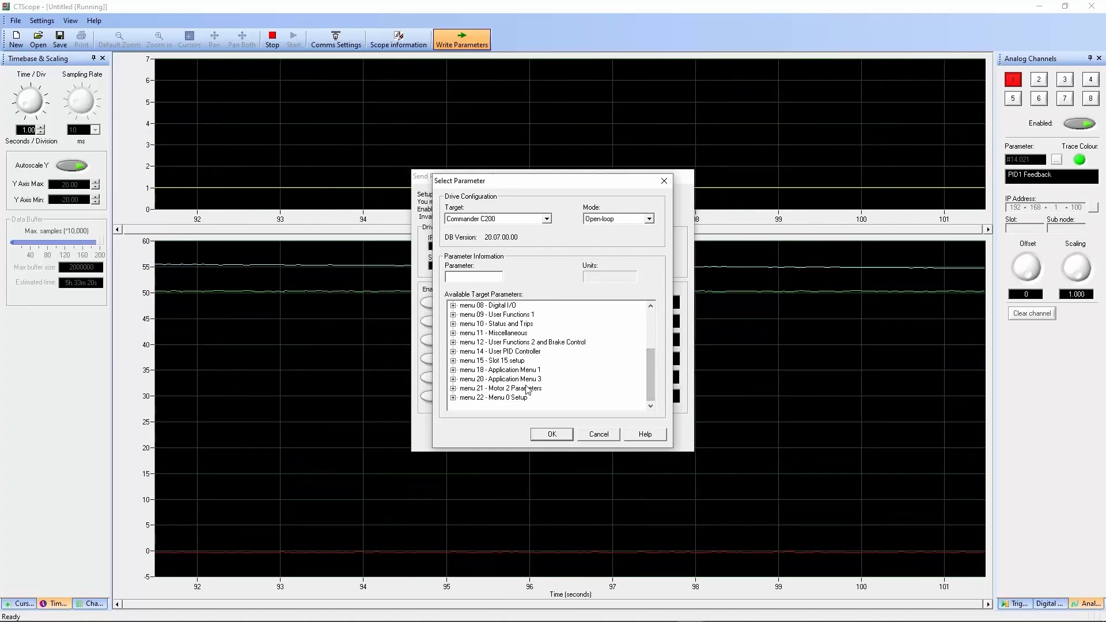
click(453, 351)
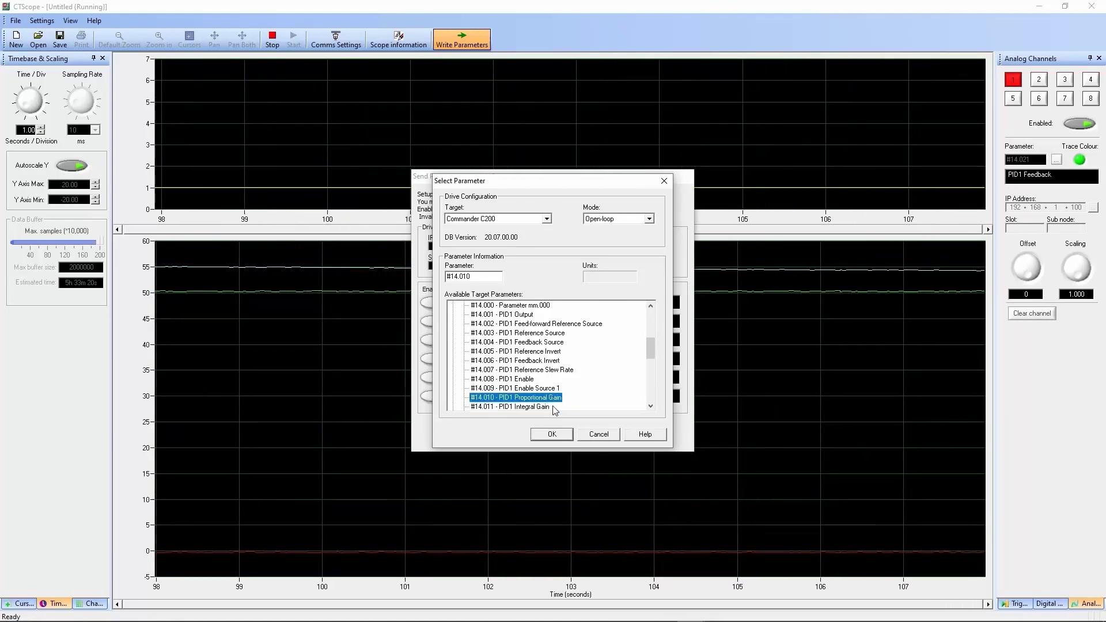
click(552, 434)
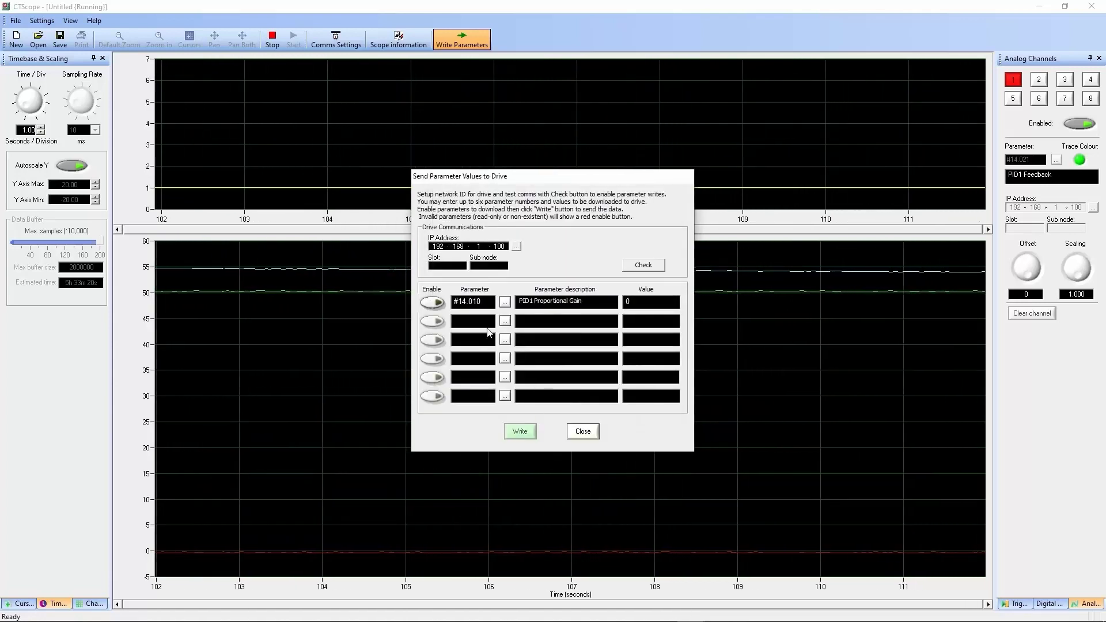
click(435, 303)
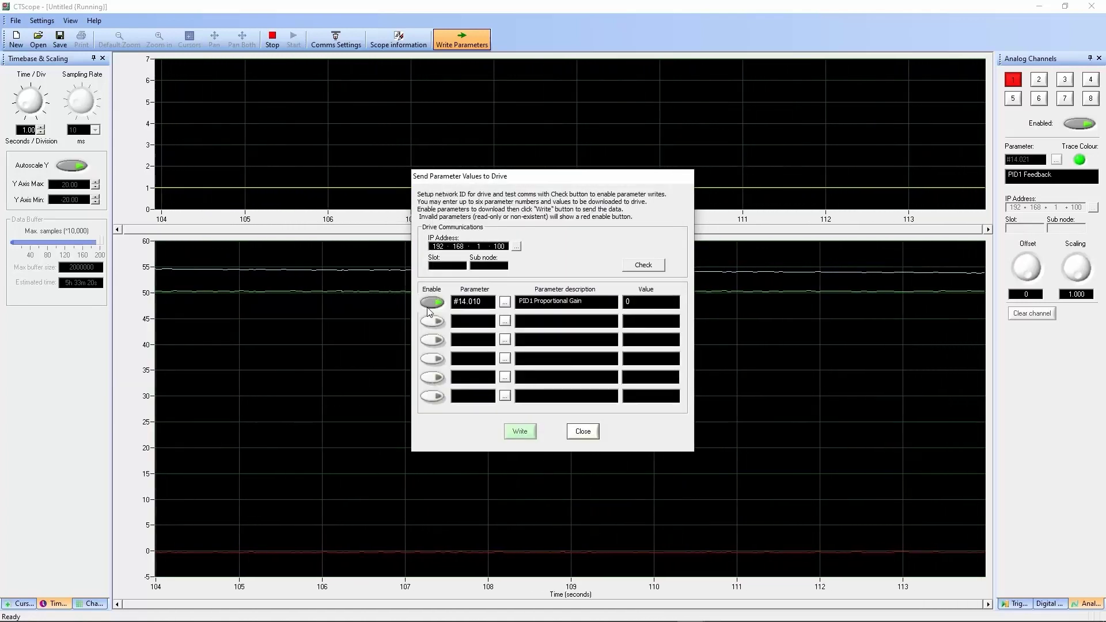
Add PID1 Integral Gain (#14.011) from menu 14 as the second parameter to write to the drive
click(505, 321)
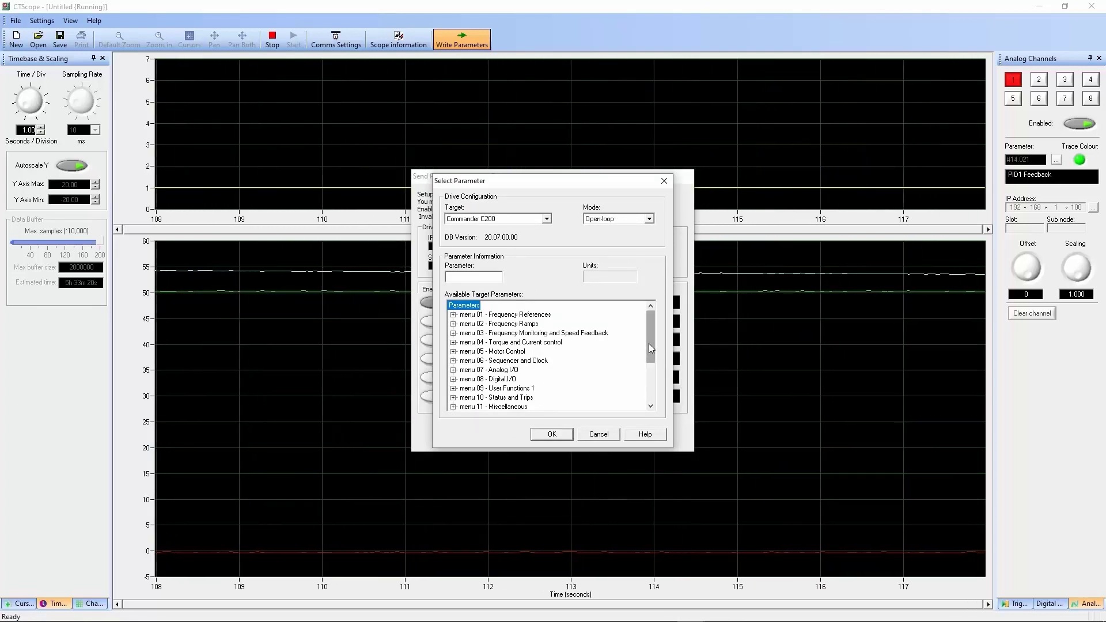
drag(649, 343, 648, 378)
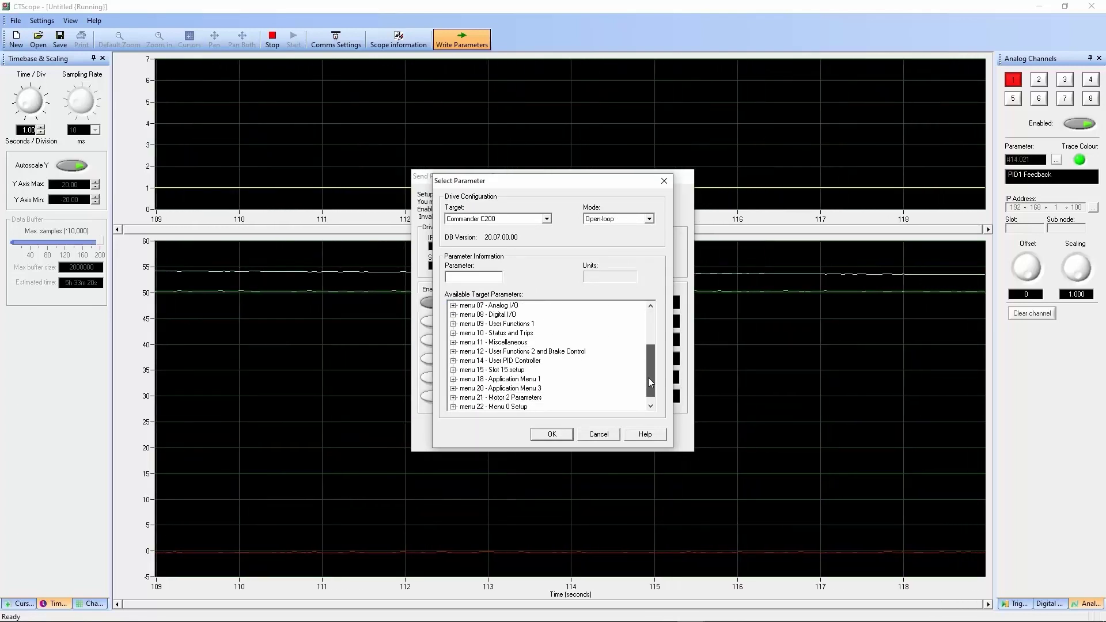
click(454, 362)
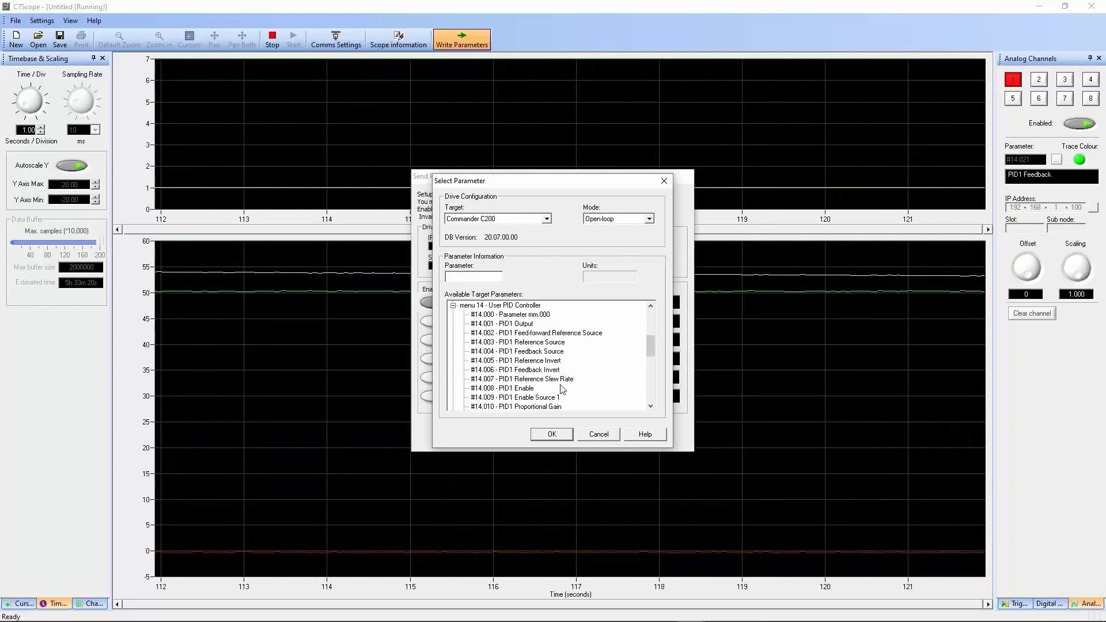
click(650, 407)
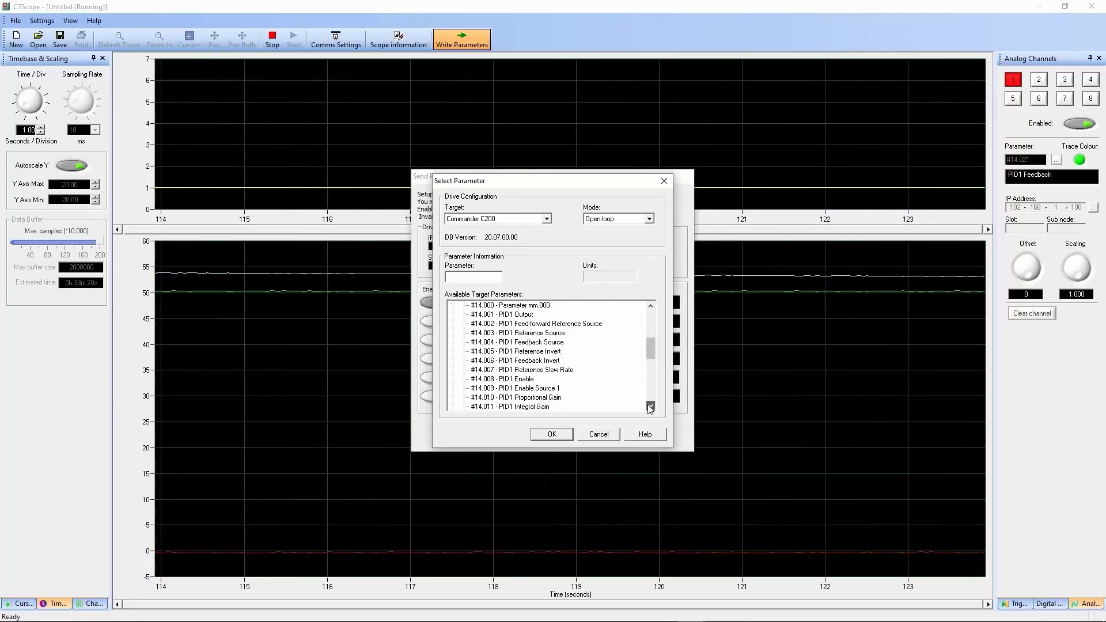
click(541, 406)
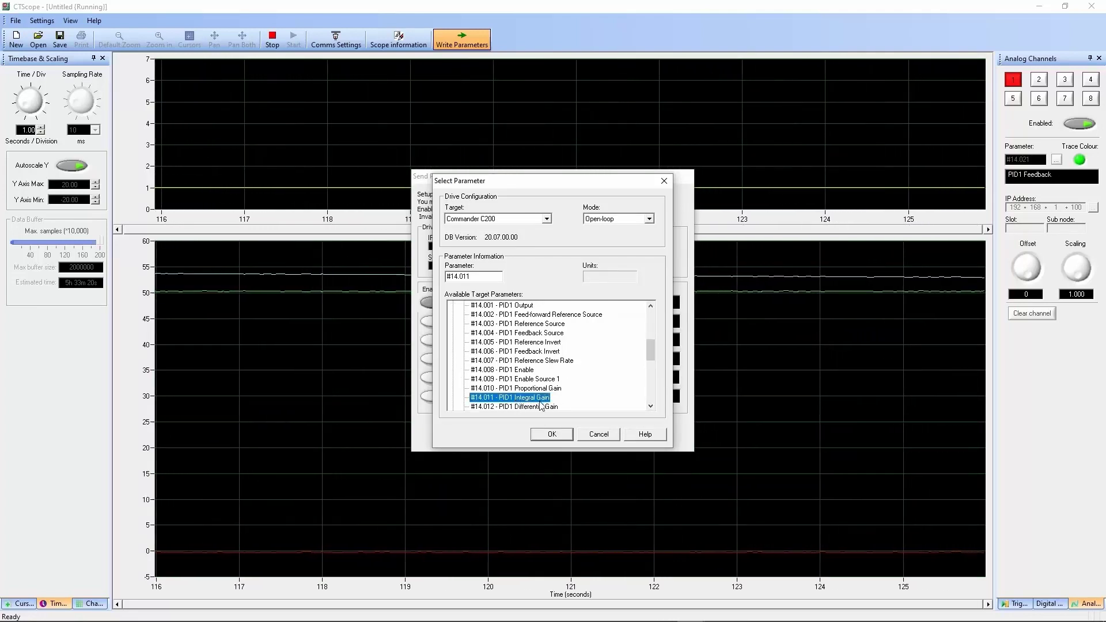
click(553, 436)
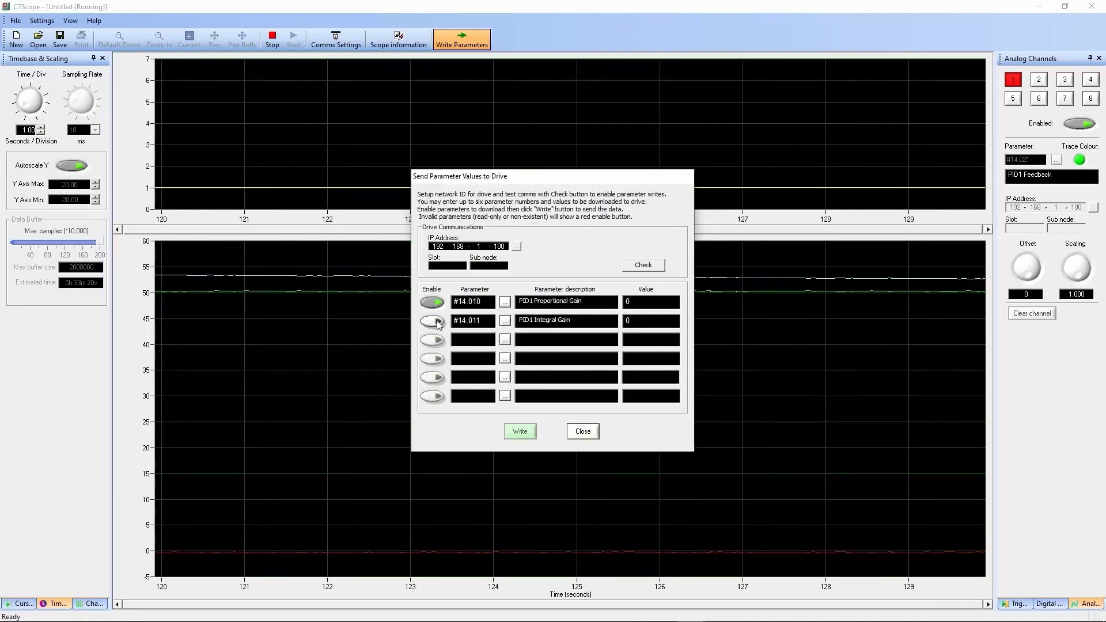
Enable the PID1 Integral Gain write and check communications with the drive so that parameter values can be sent
click(437, 321)
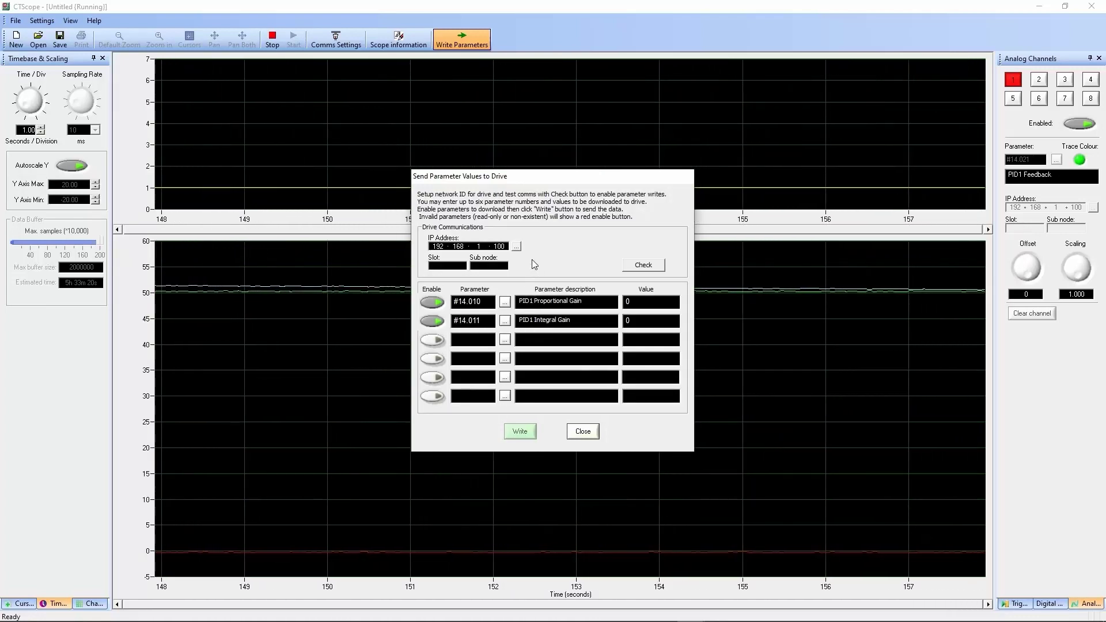
click(640, 265)
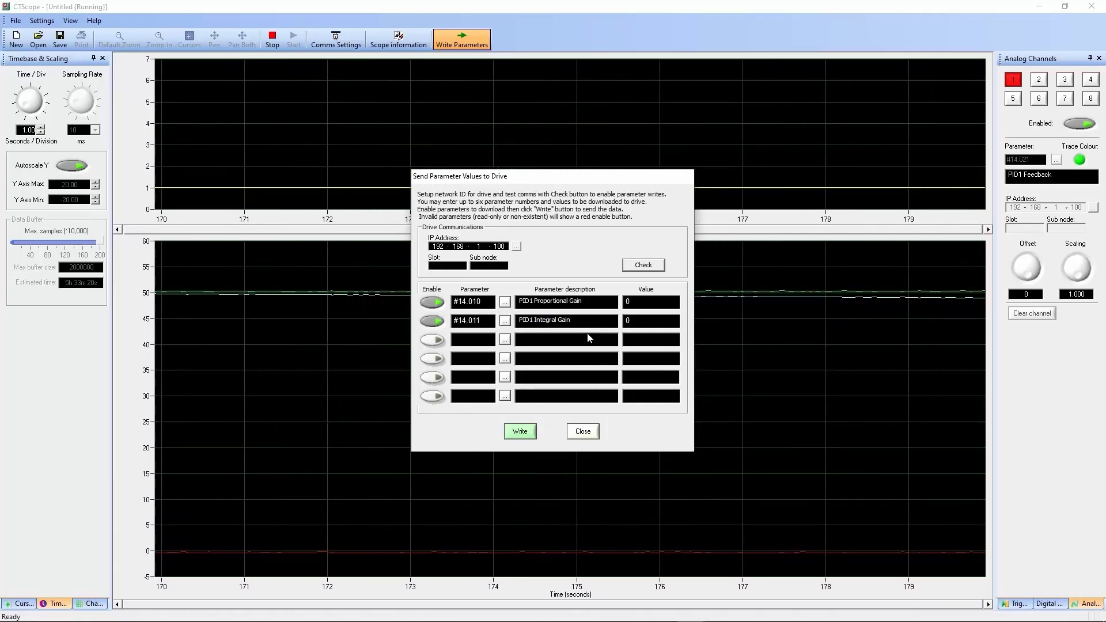
Set the value to write to 1 for PID1 Proportional Gain and 0.1 for PID1 Integral Gain
double_click(629, 301)
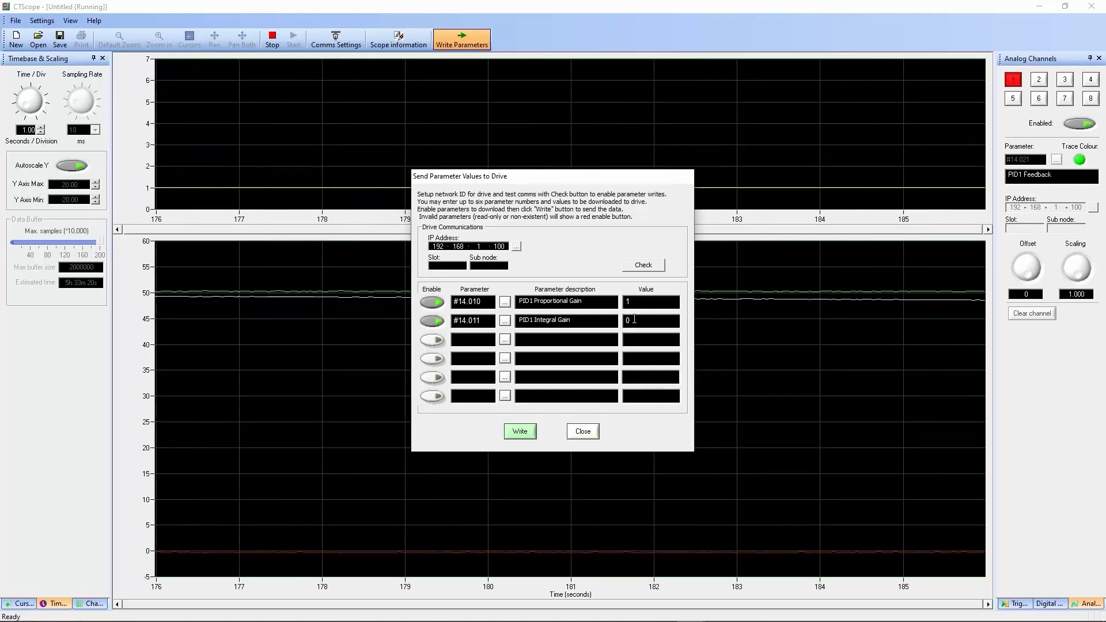
drag(634, 320, 612, 317)
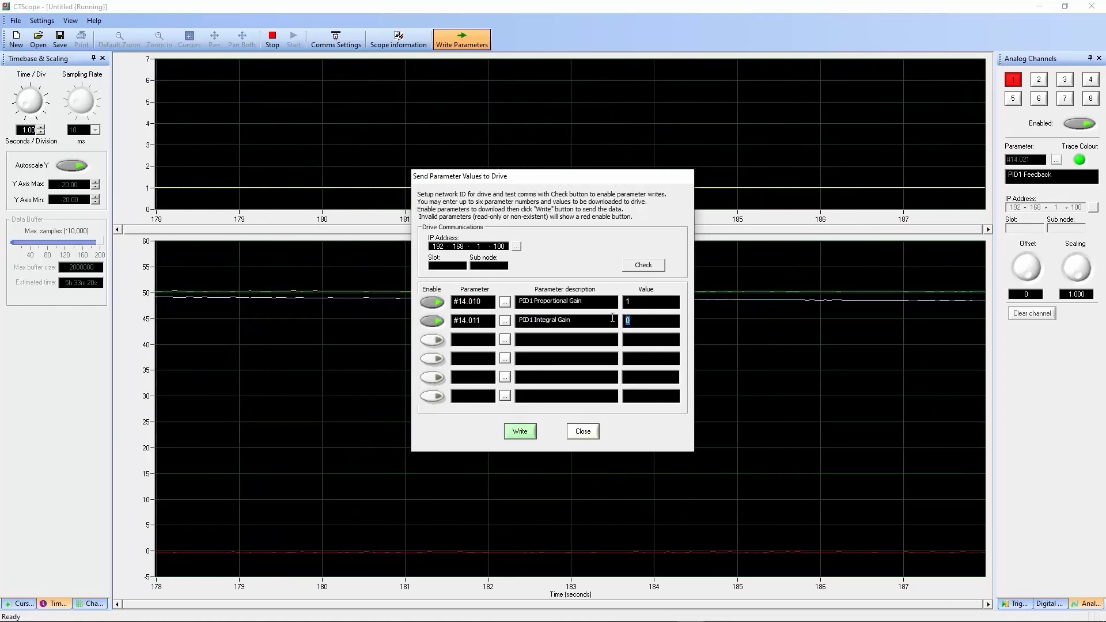
text(0.1)
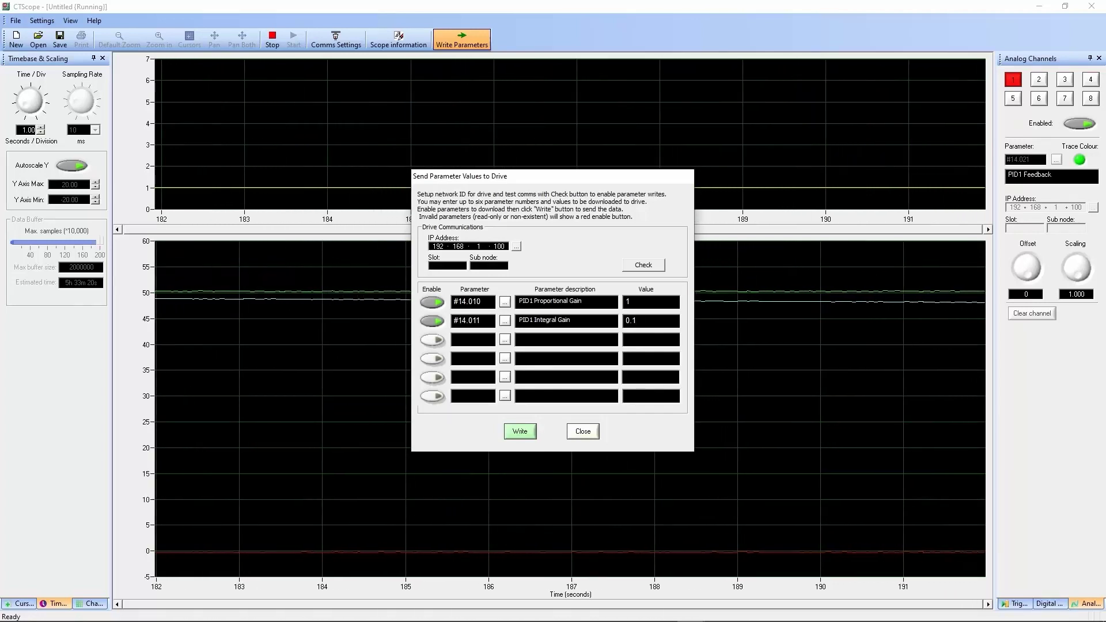
click(472, 339)
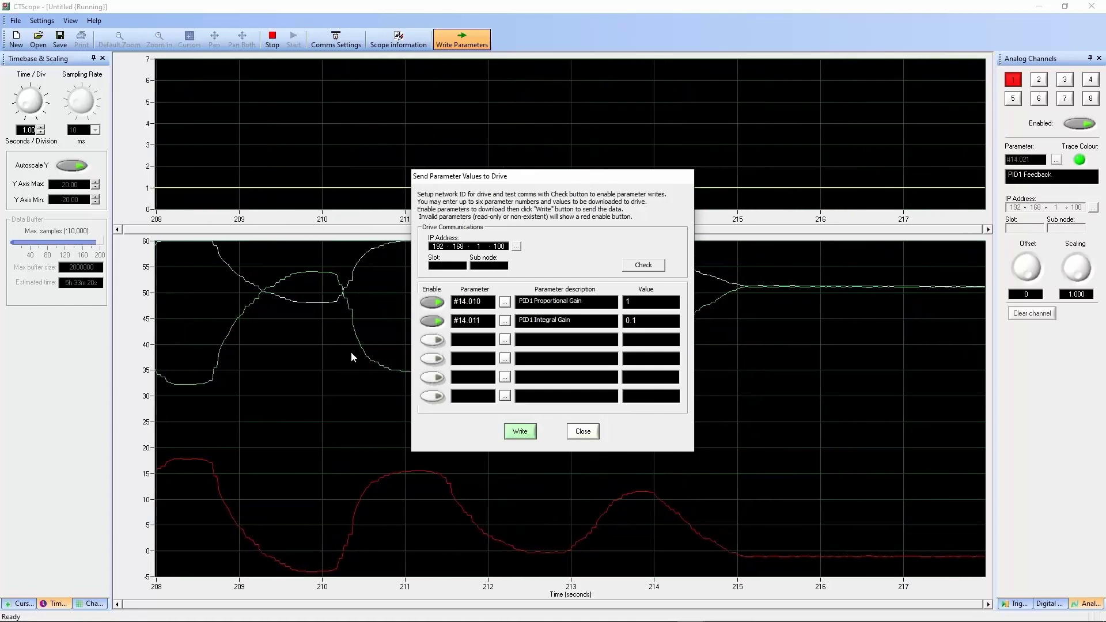
Stop the scope and examine the captured trace swing between about 210 and 212 seconds, bringing up analog channel 3 to identify its trace
click(275, 38)
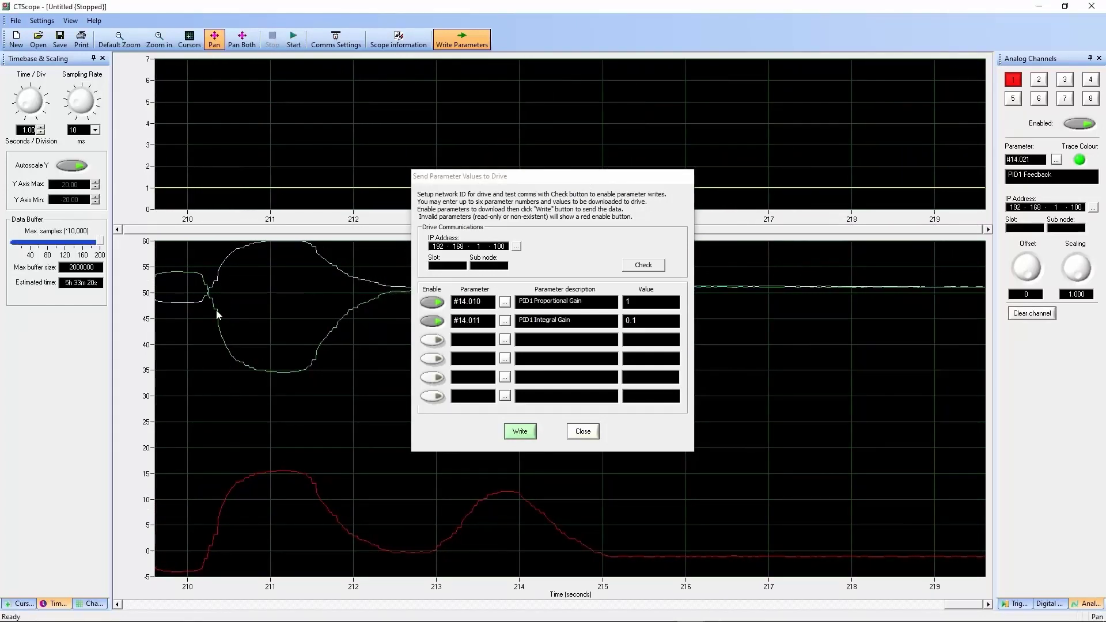
mouse_move(203, 295)
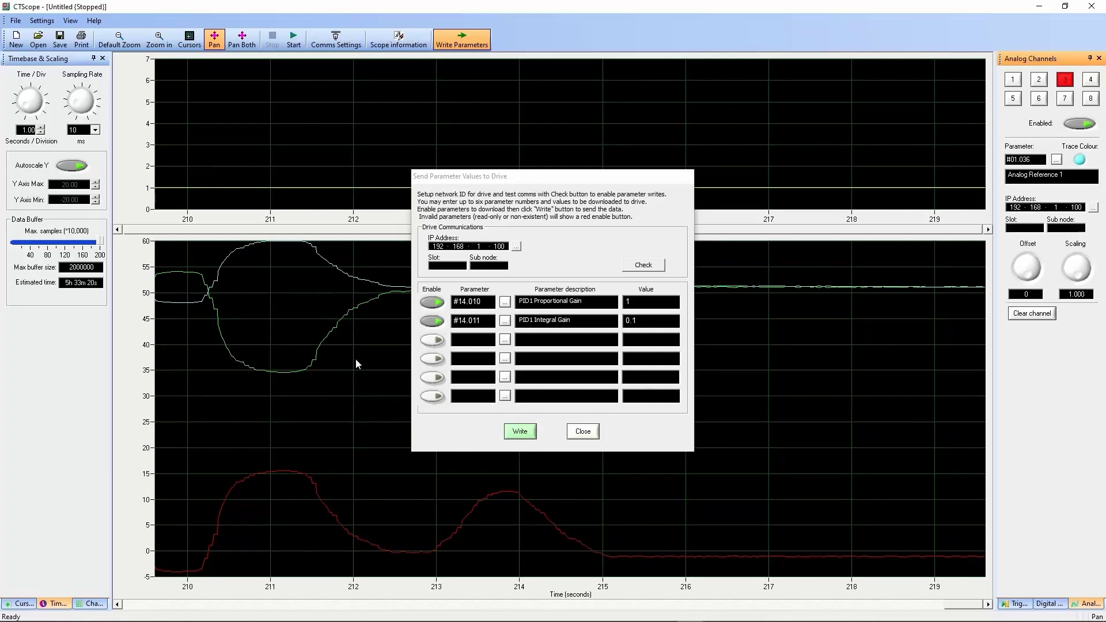
mouse_move(280, 389)
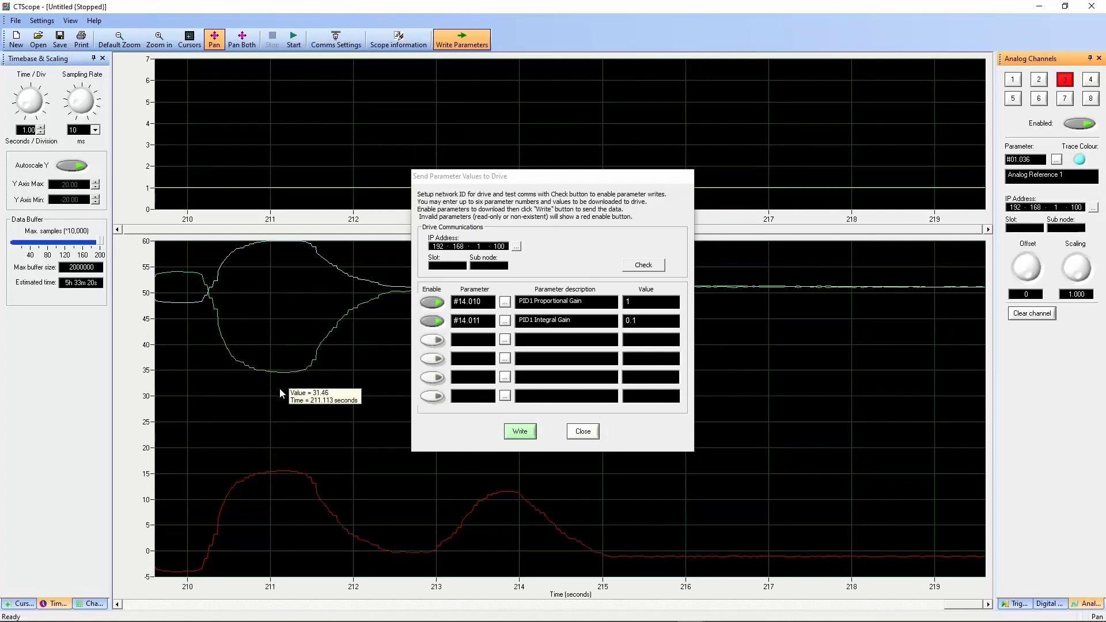